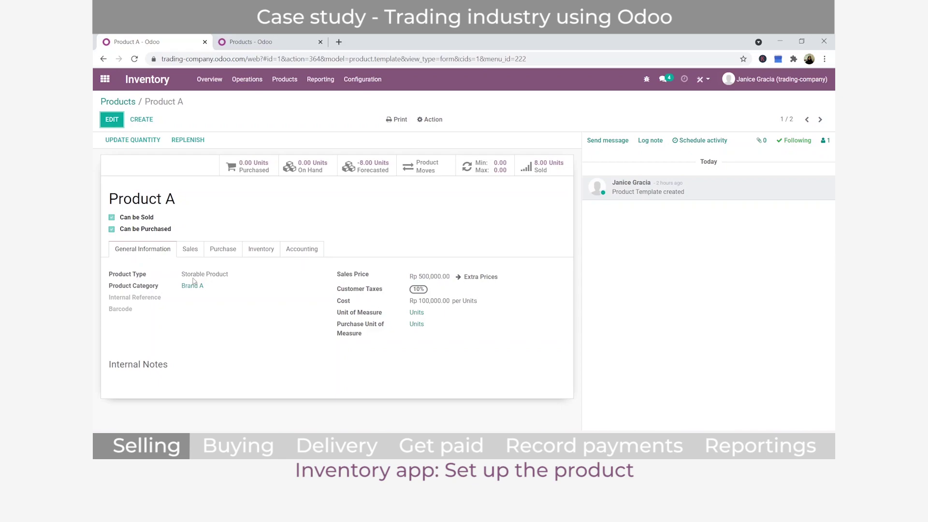
Open Product A for editing and review its product type options and the valuation and account settings of its Brand A category
click(109, 120)
click(237, 288)
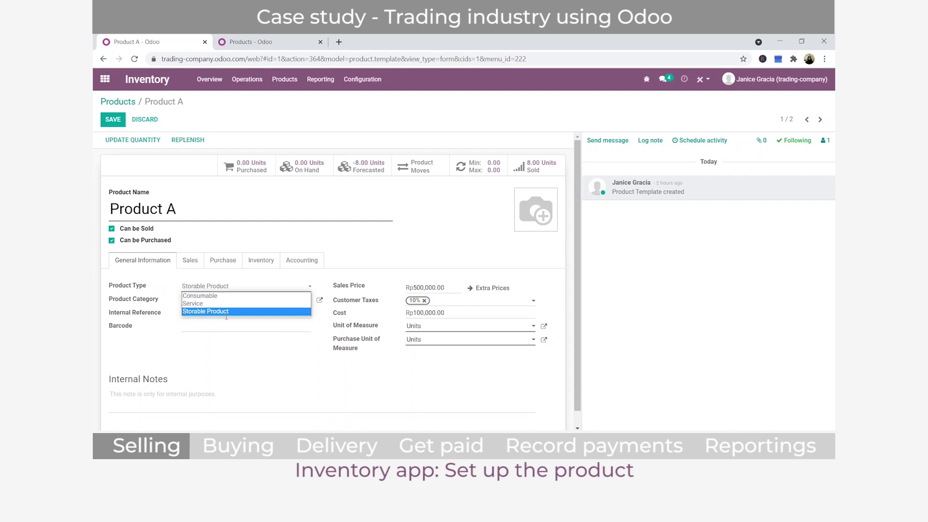
click(203, 289)
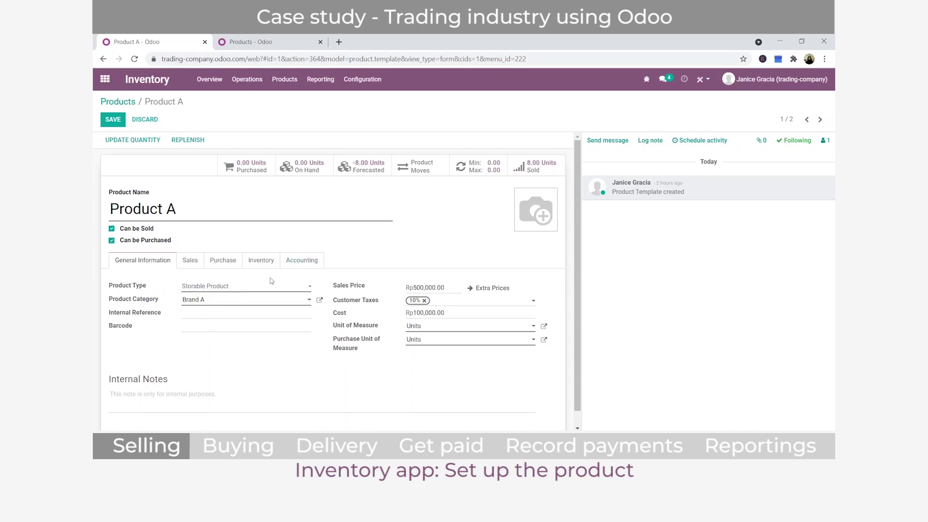
click(142, 302)
click(320, 300)
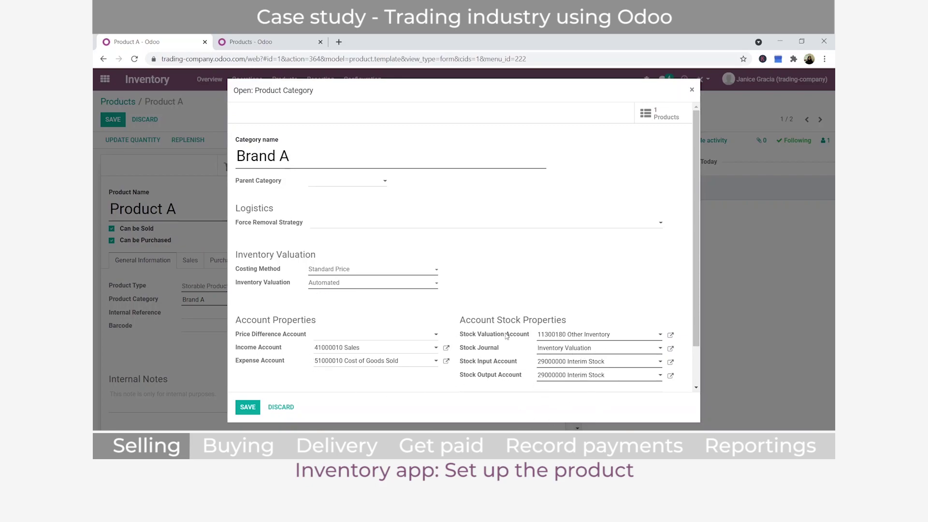
click(692, 90)
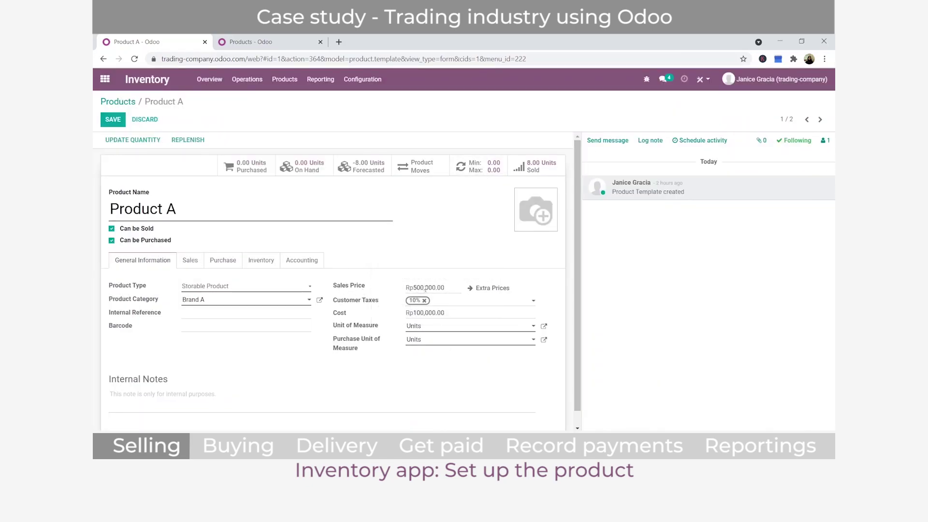
Review Product A's sales price, cost, and sales, purchase and inventory settings, and save the product
drag(449, 288, 409, 319)
click(190, 262)
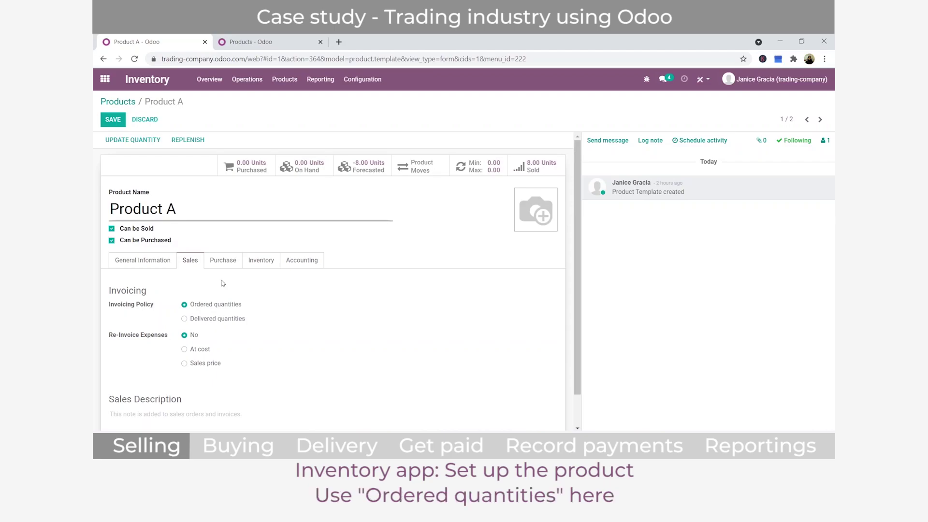
click(223, 262)
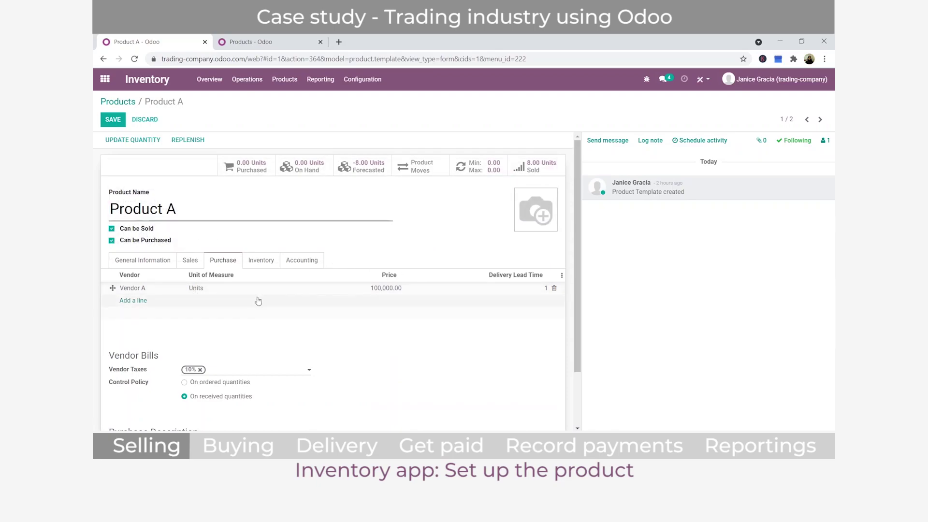
click(270, 267)
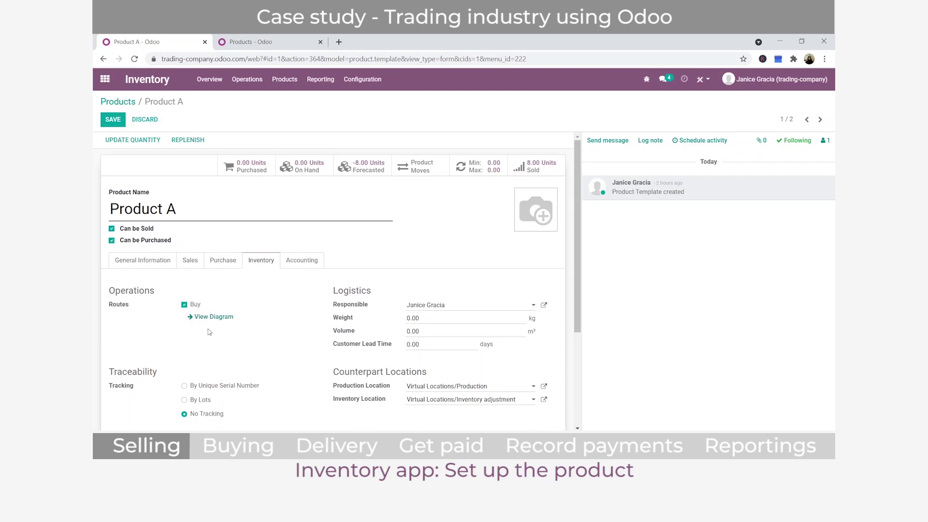
scroll(209, 330, down, 2)
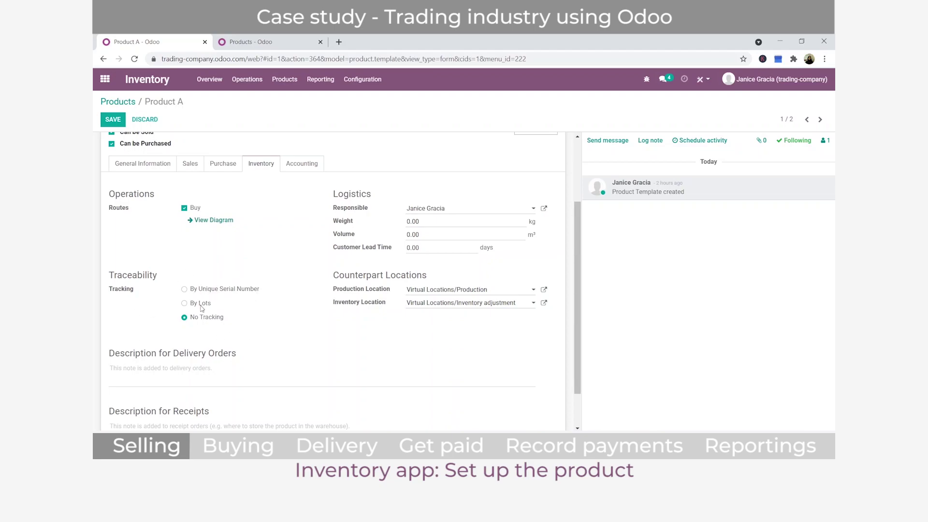
scroll(202, 308, up, 2)
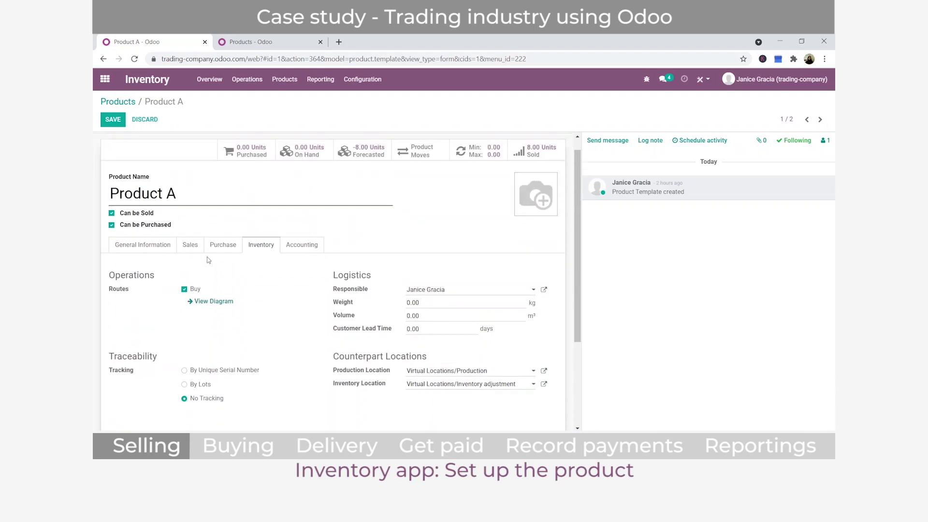
click(151, 264)
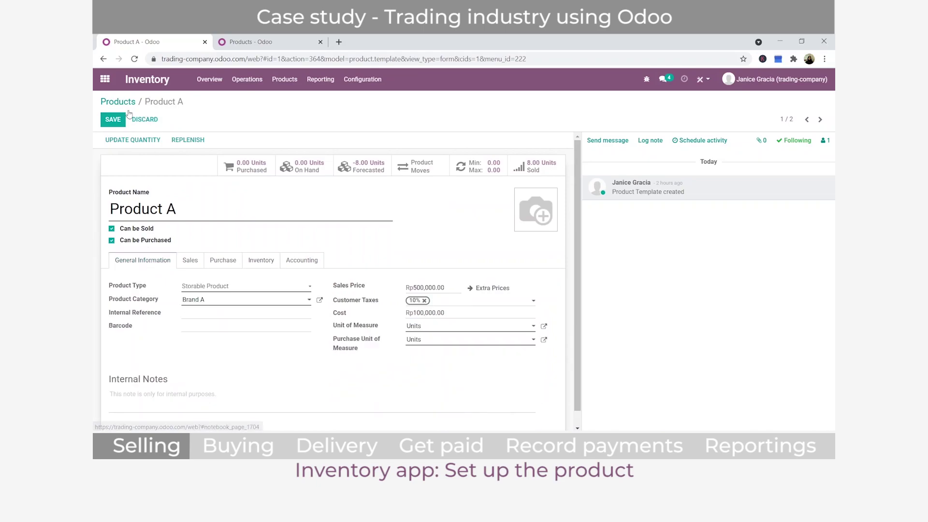
click(121, 123)
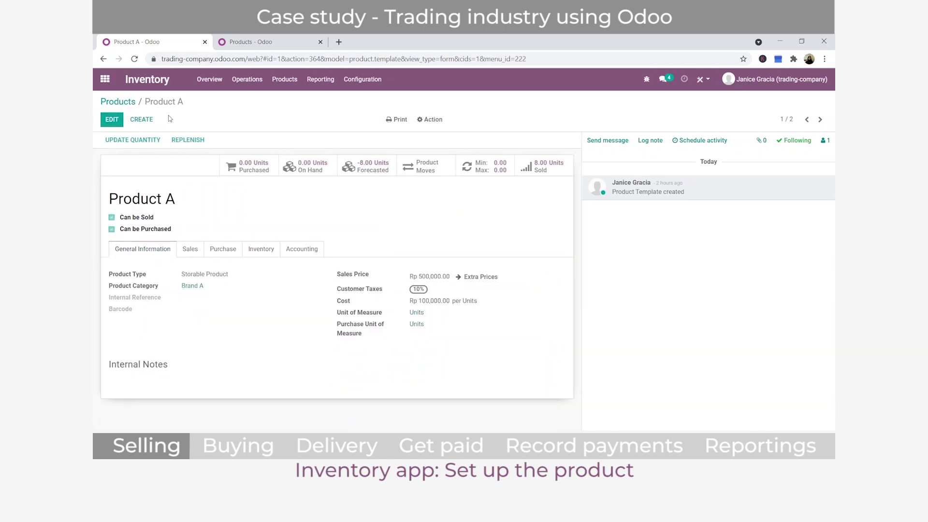
Switch to the Sales app and open the most recent quotation for Customer A
click(105, 78)
click(361, 167)
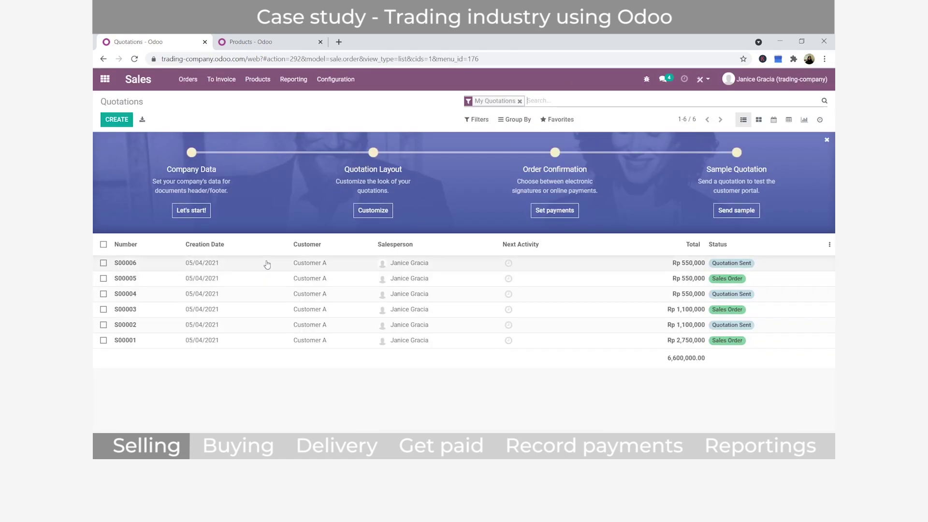
click(116, 119)
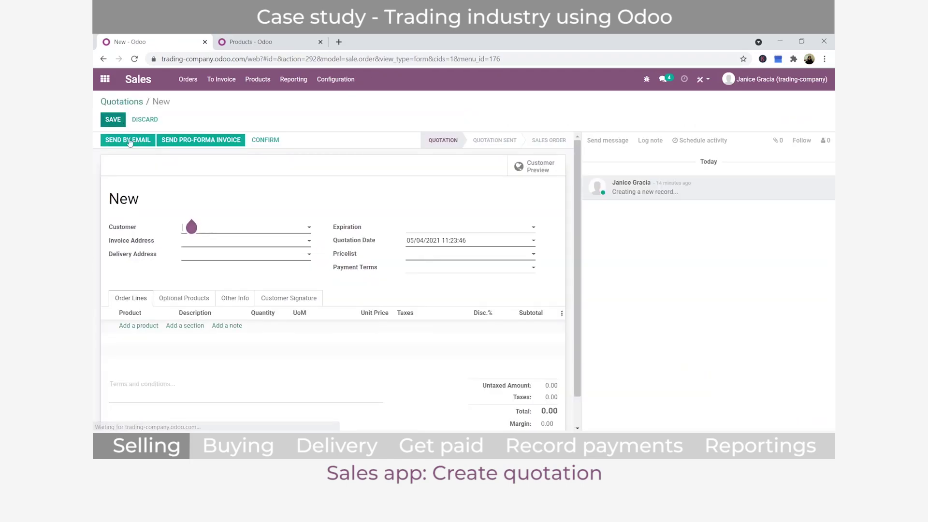
click(125, 102)
click(219, 268)
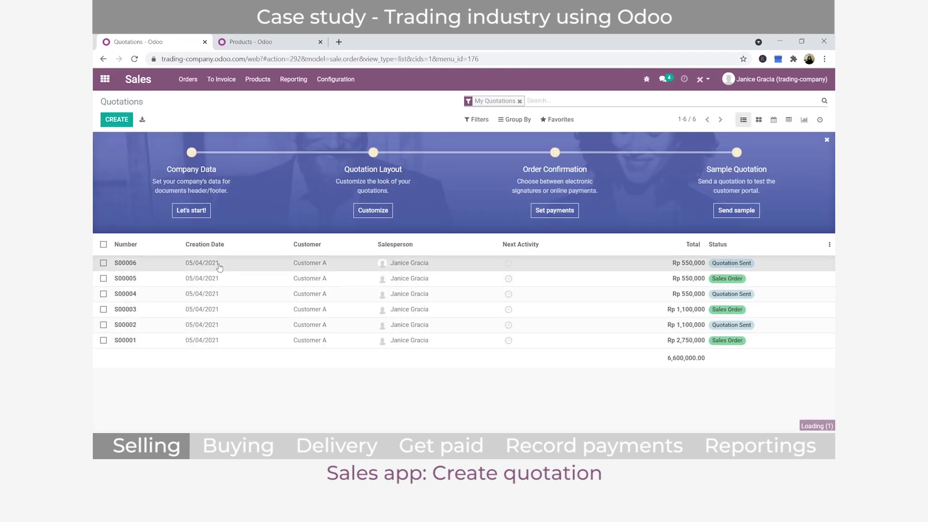
Put the quotation into editing, check Product A's unit price and the order's margin, and save it
click(113, 120)
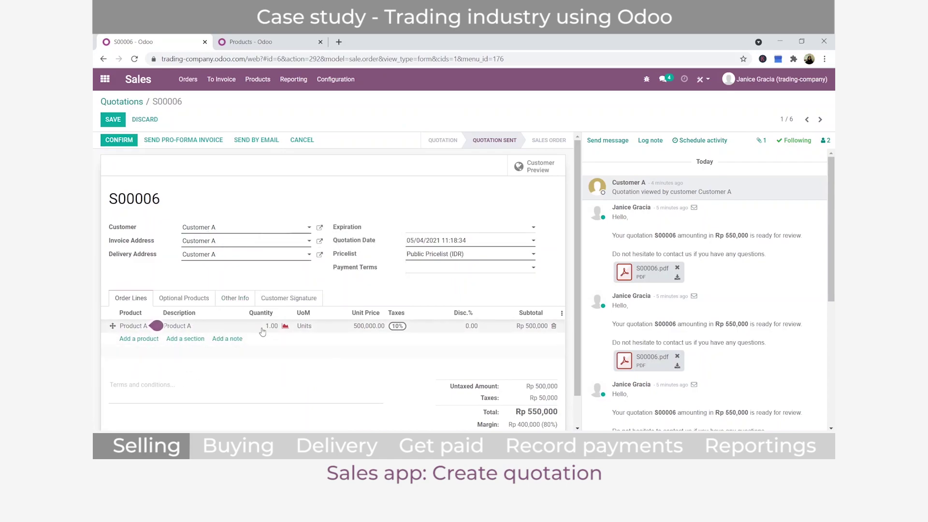
click(373, 326)
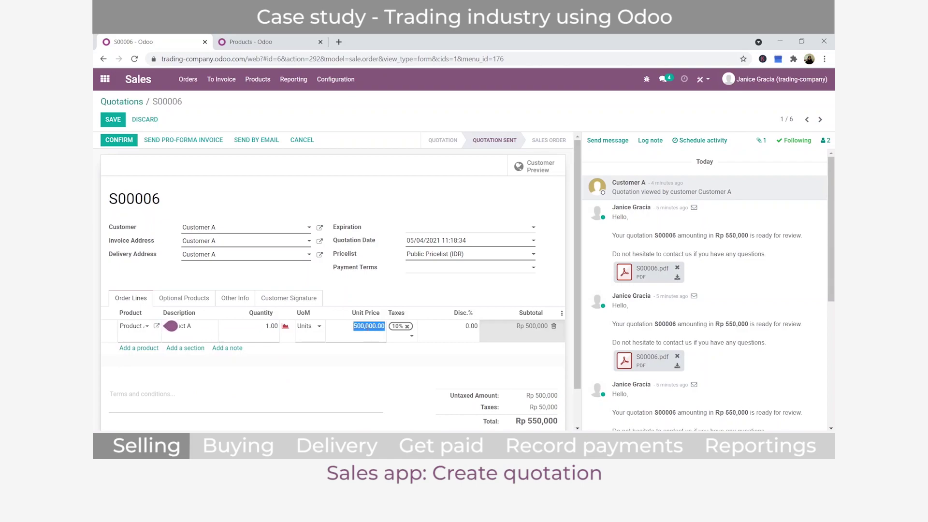
scroll(395, 353, down, 1)
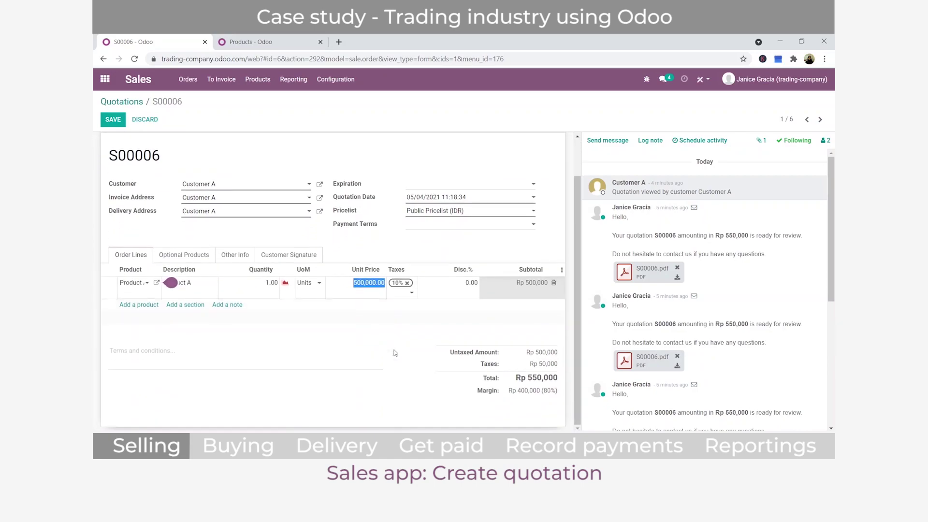
scroll(395, 352, up, 1)
click(113, 119)
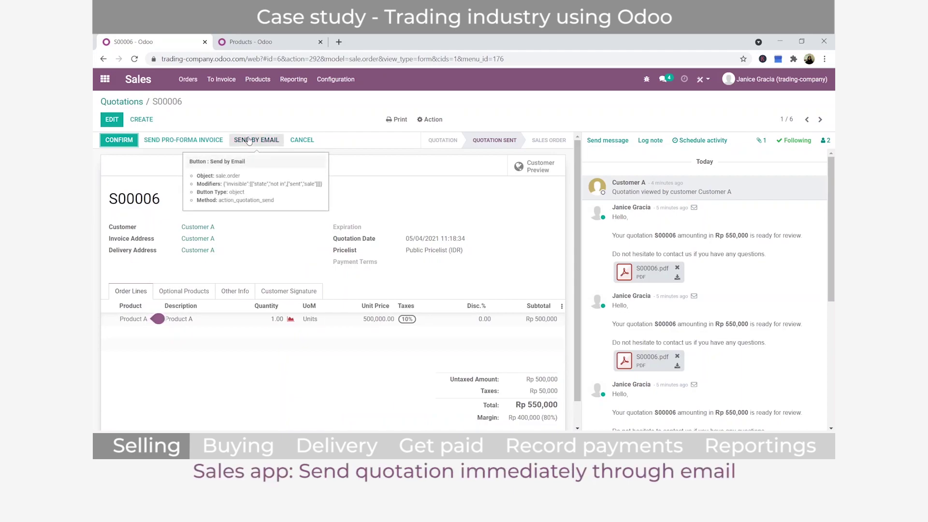
Read through the quotation's chatter for the sent e-mails, attached PDFs and logged customer activity
scroll(704, 306, down, 2)
scroll(703, 306, up, 1)
scroll(704, 306, up, 2)
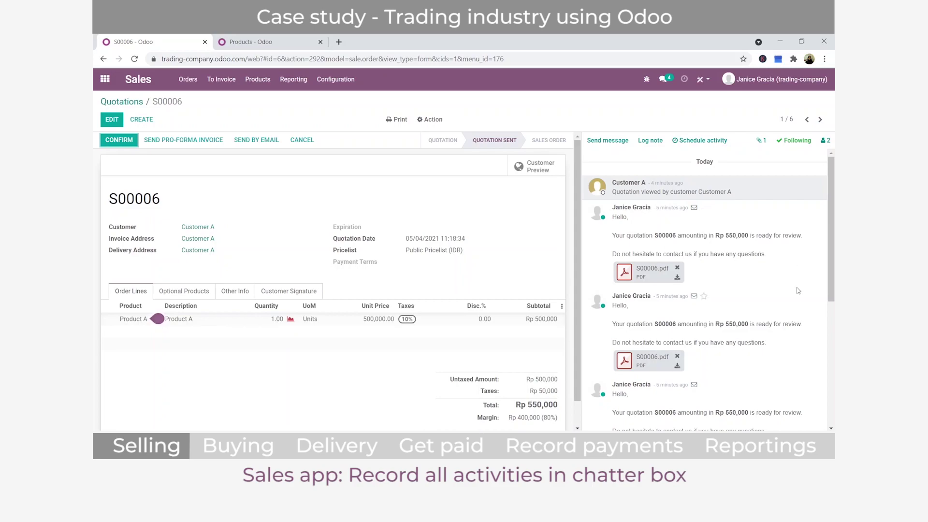
scroll(618, 220, down, 2)
scroll(617, 215, up, 2)
scroll(628, 217, down, 2)
scroll(653, 223, up, 2)
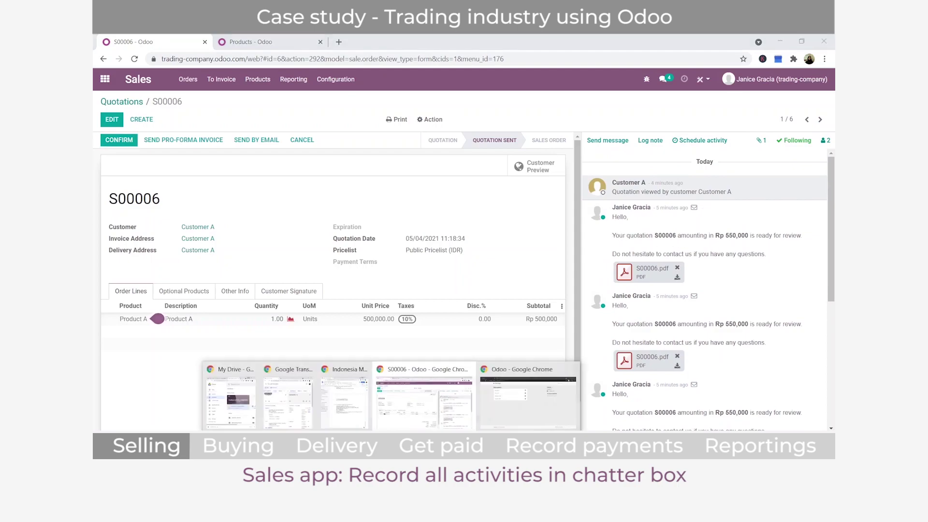
Switch to the customer portal window and open Customer A's most recent quotation
click(513, 407)
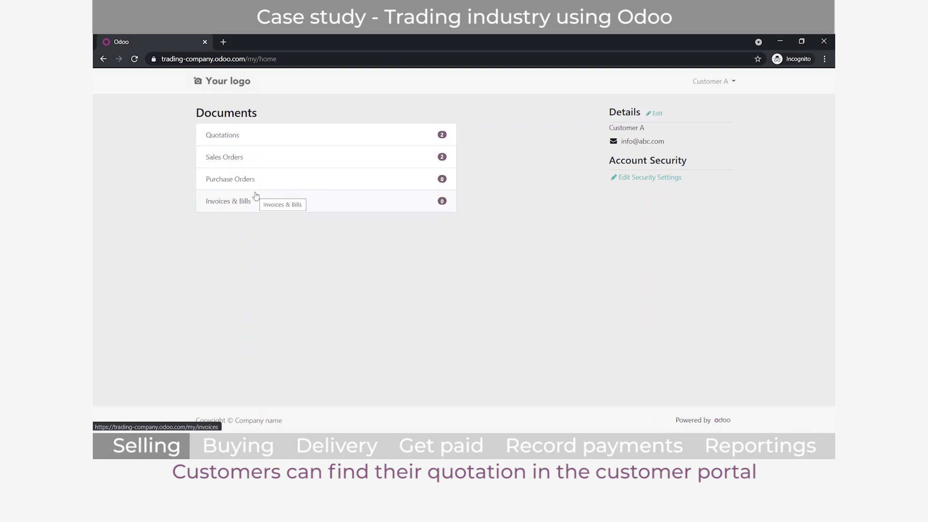
click(249, 136)
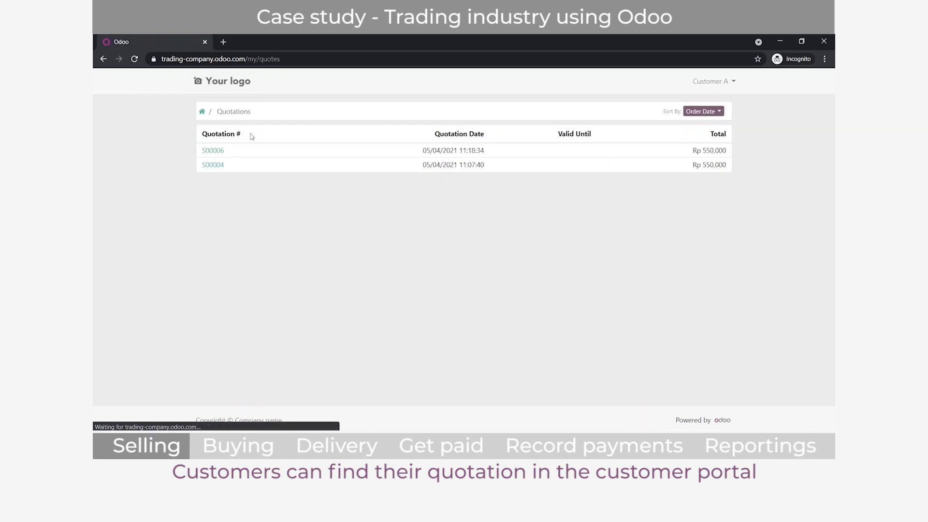
click(208, 152)
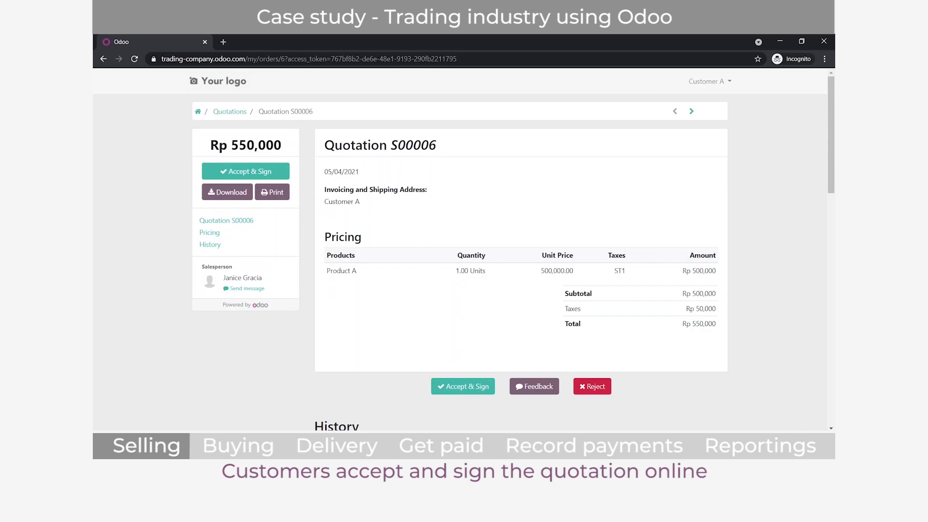
Start accepting the portal quotation with a hand-drawn signature and cancel without submitting it
click(465, 390)
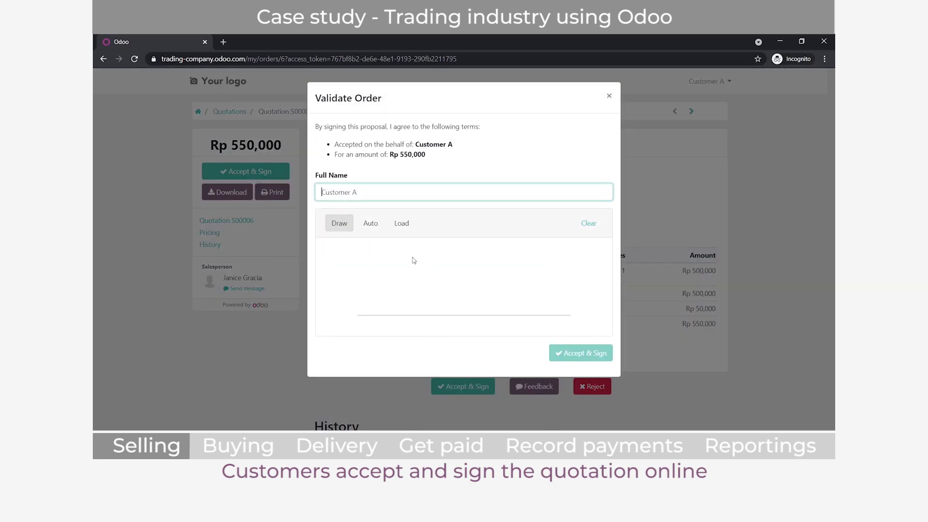
drag(425, 274, 481, 280)
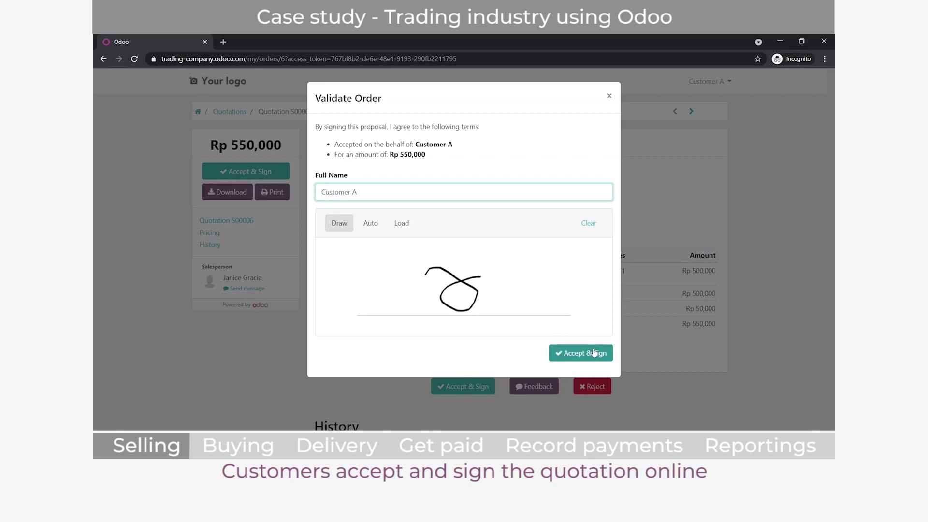
click(607, 96)
Open the most recent sales order in the customer portal and examine its pricing, signature and history
click(236, 111)
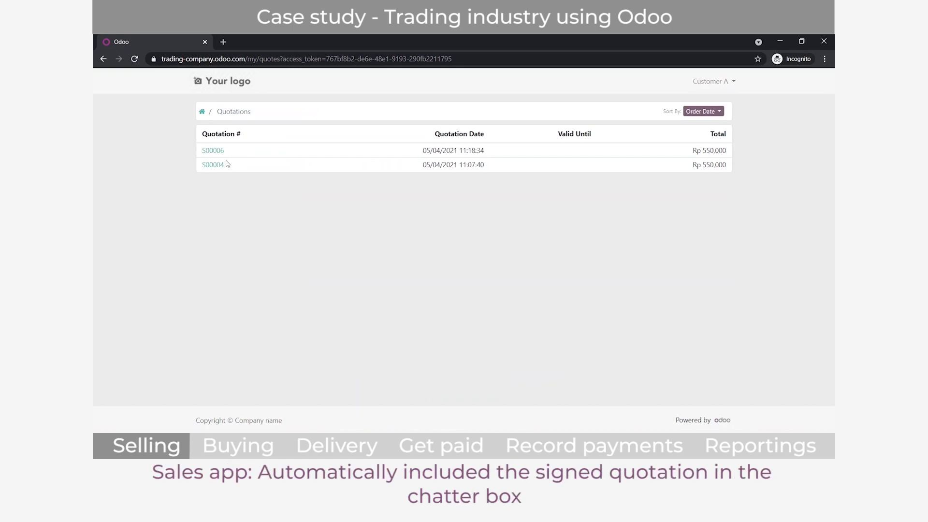
click(203, 112)
click(261, 155)
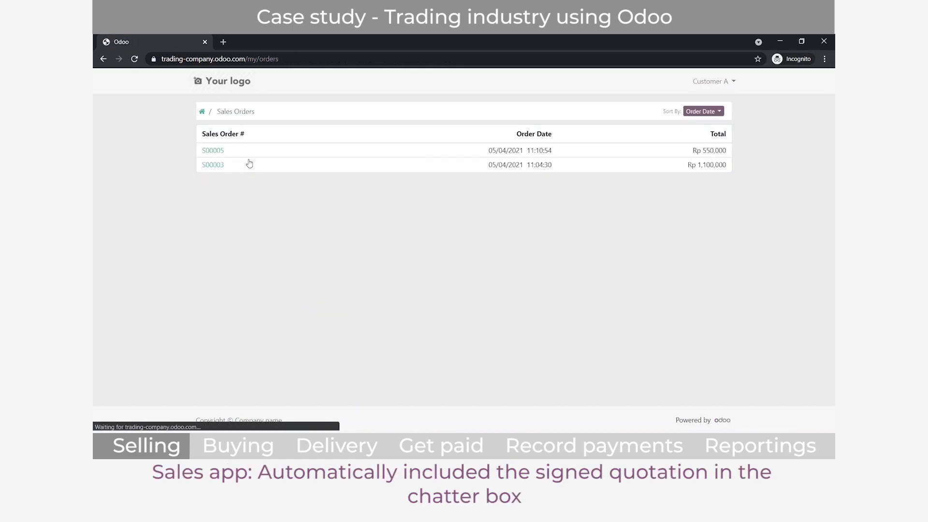
click(213, 150)
scroll(655, 233, down, 4)
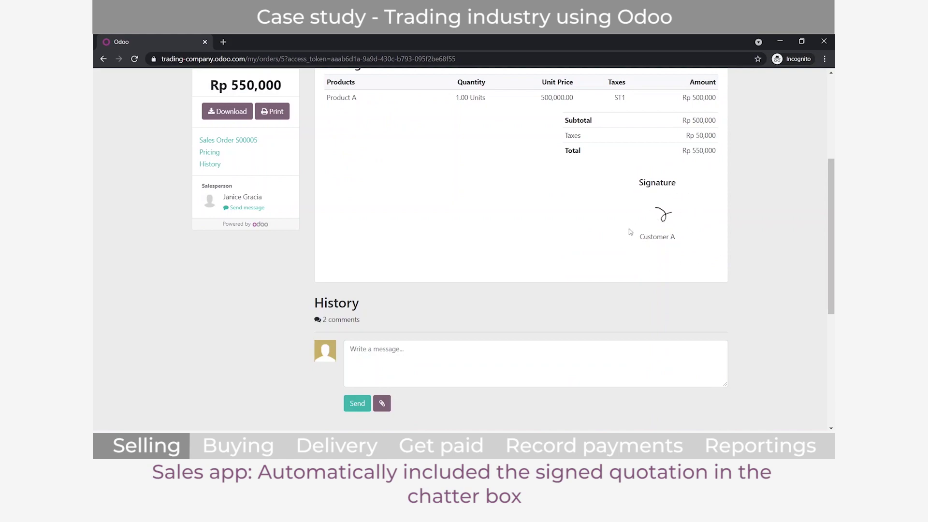
scroll(631, 232, up, 4)
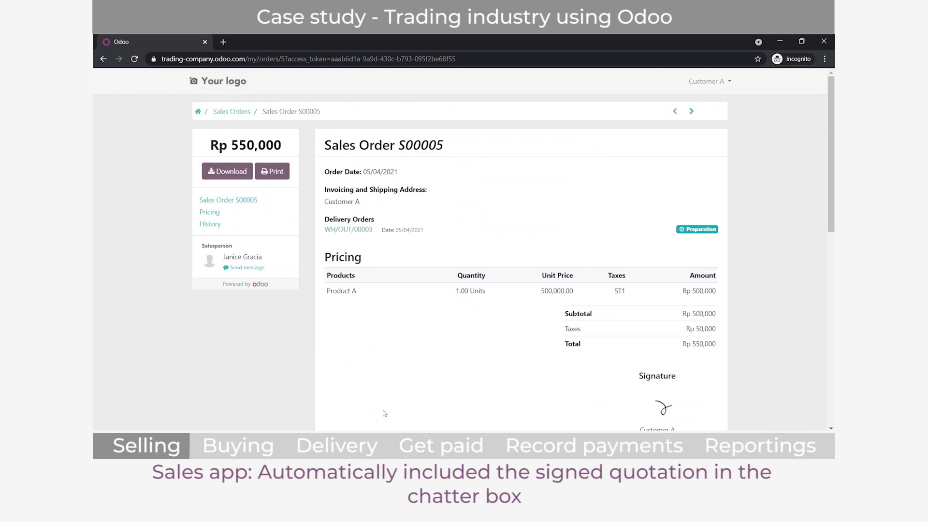
Switch back to the Sales app window and open the most recent confirmed sales order from the quotations list
click(393, 441)
click(428, 416)
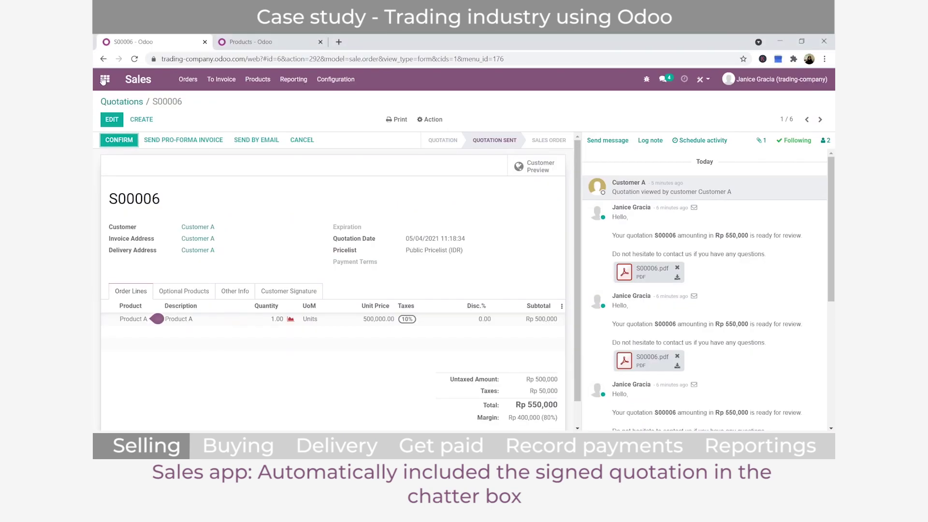
click(122, 101)
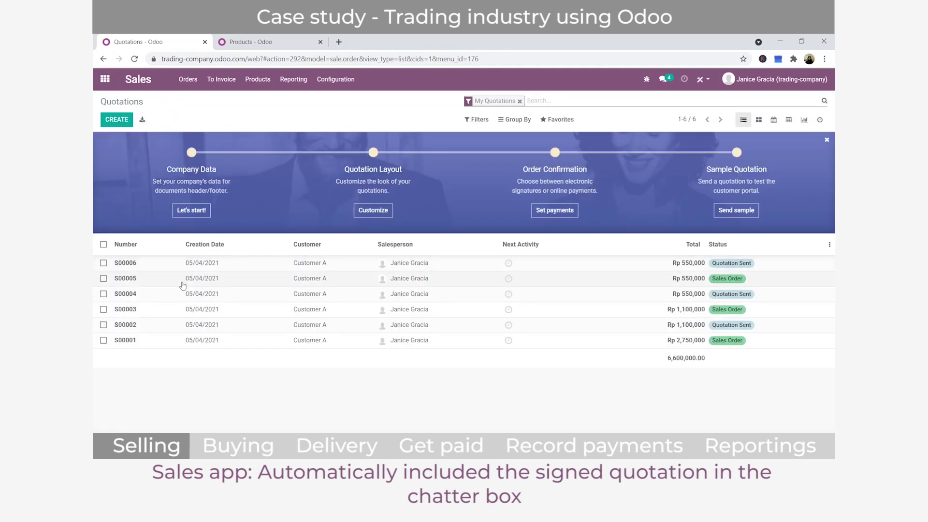
click(203, 280)
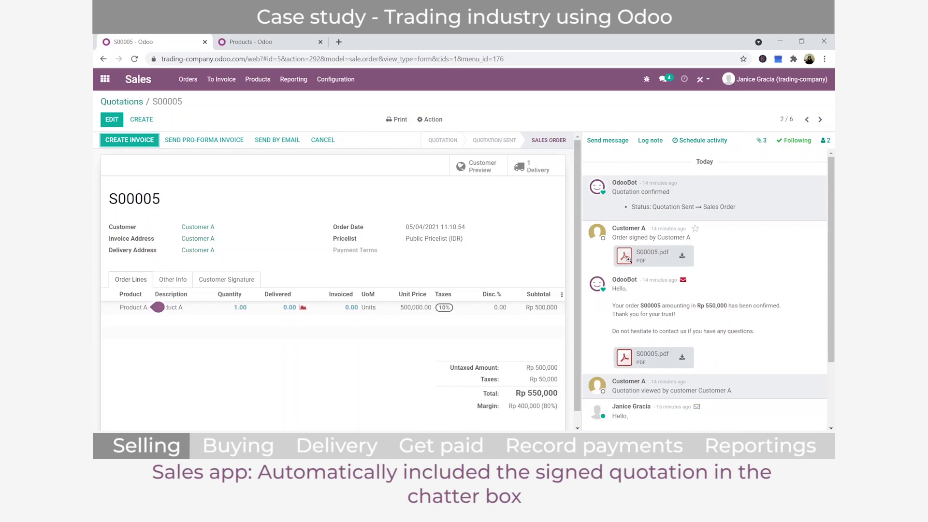
View the signed order PDF attached to the customer's signing message in the chatter
click(643, 259)
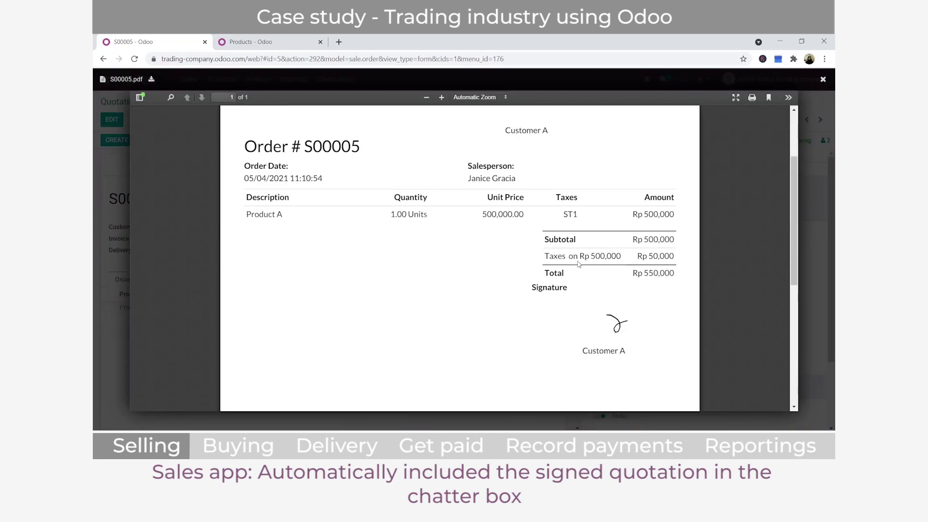
scroll(602, 214, down, 3)
scroll(653, 175, up, 4)
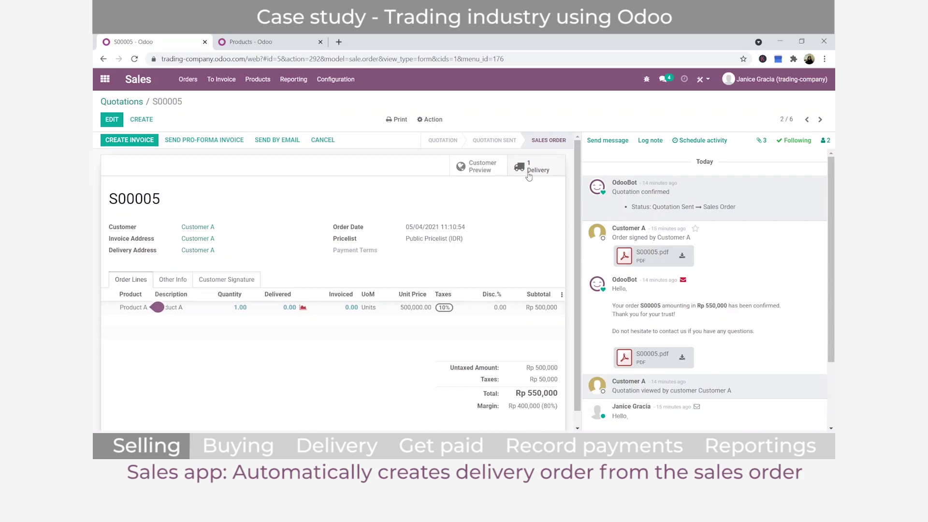
Open the delivery order linked to the confirmed sales order and examine its product operations
click(530, 174)
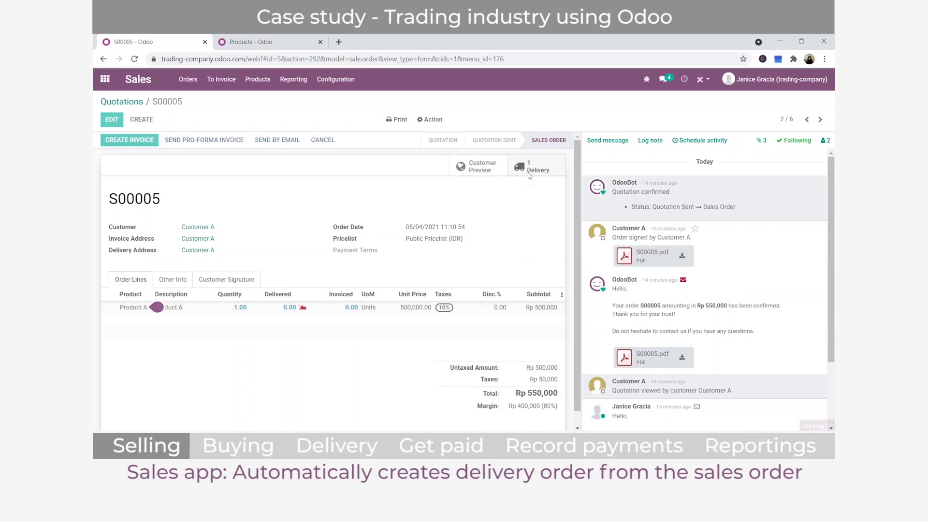
click(197, 260)
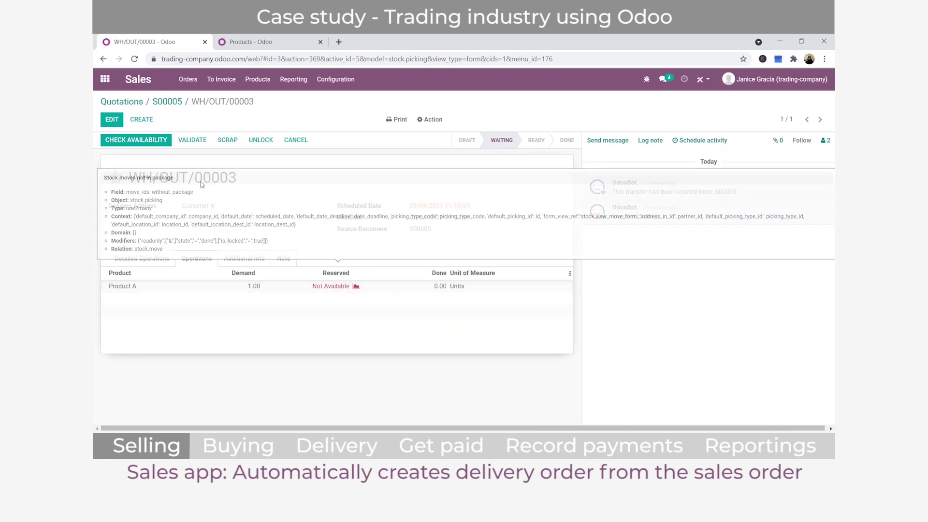
Open the Inventory replenishment list and order Product A once
click(105, 78)
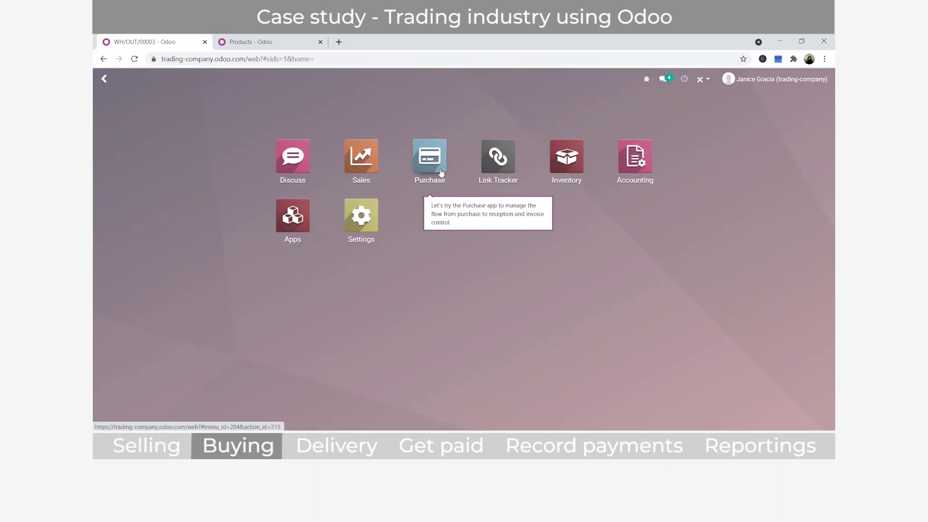
click(568, 170)
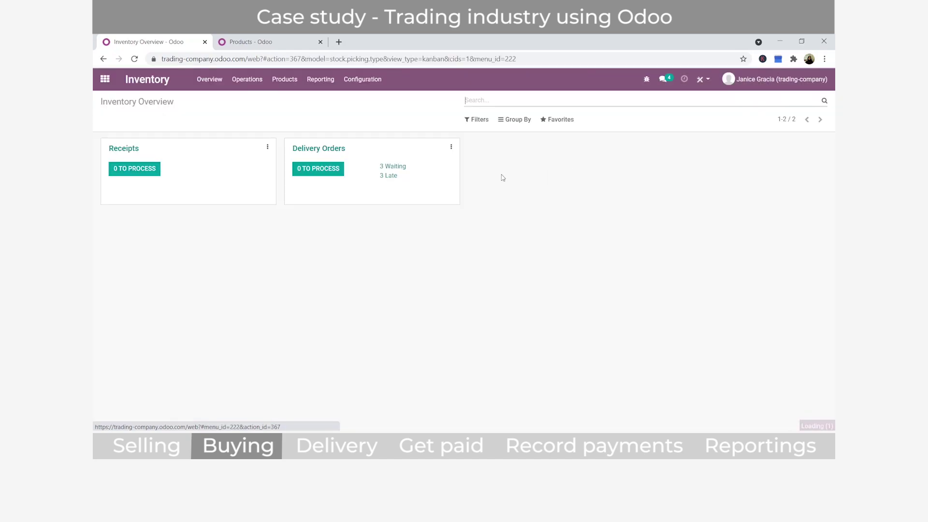
click(247, 80)
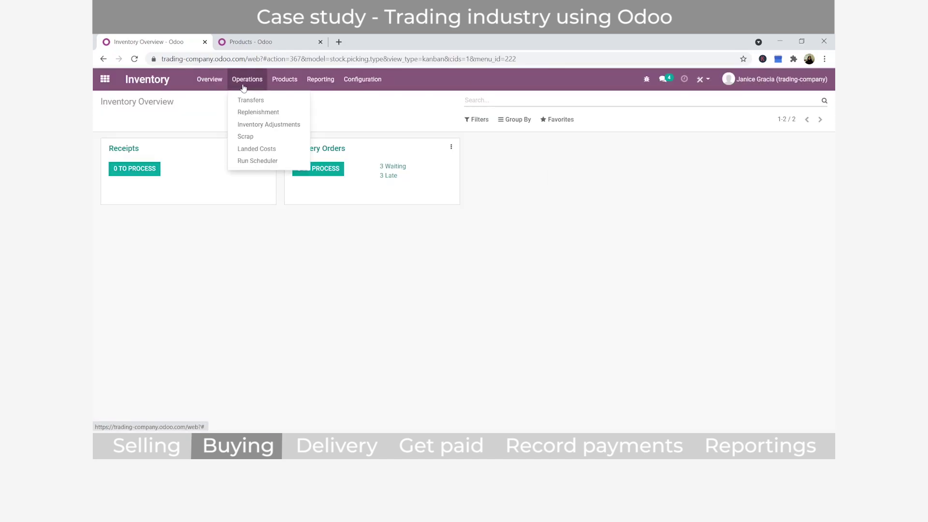
click(251, 114)
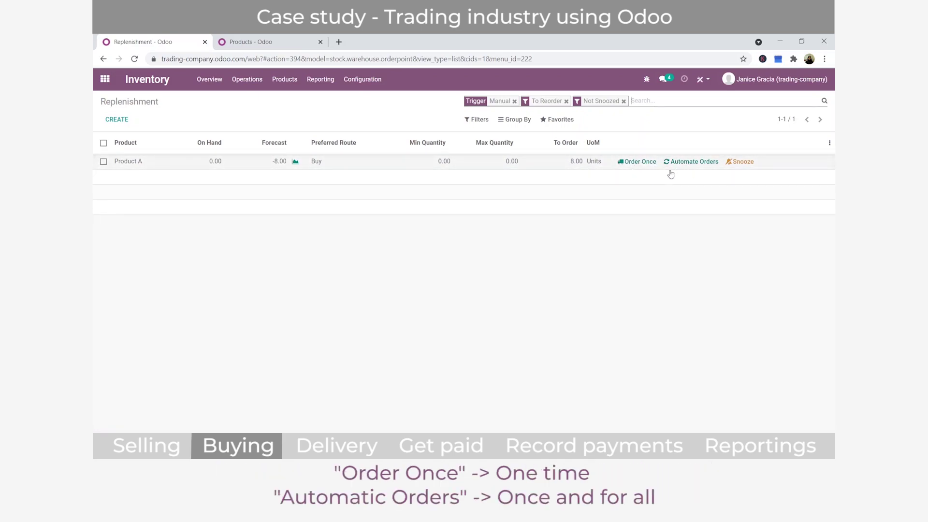
click(641, 162)
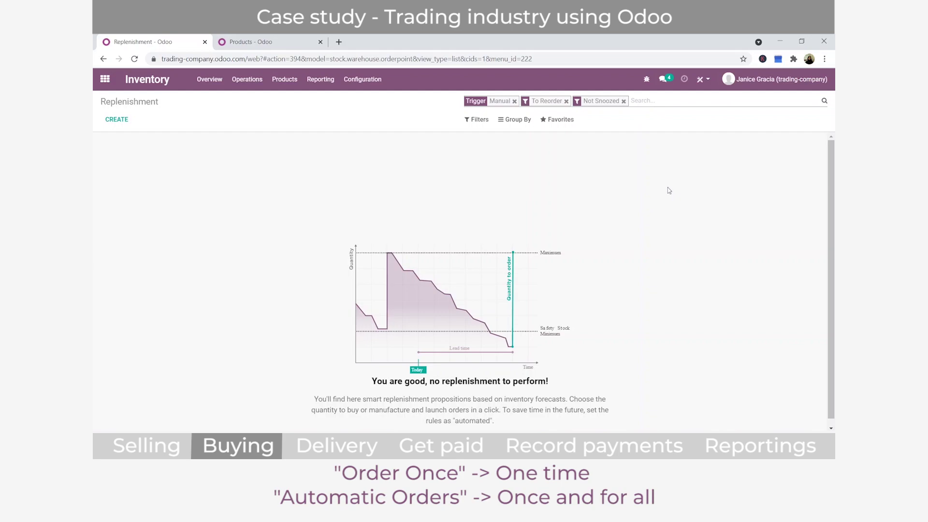
Open the Vendor A request for quotation generated by the replenishment report in the Purchase app
click(105, 79)
click(431, 184)
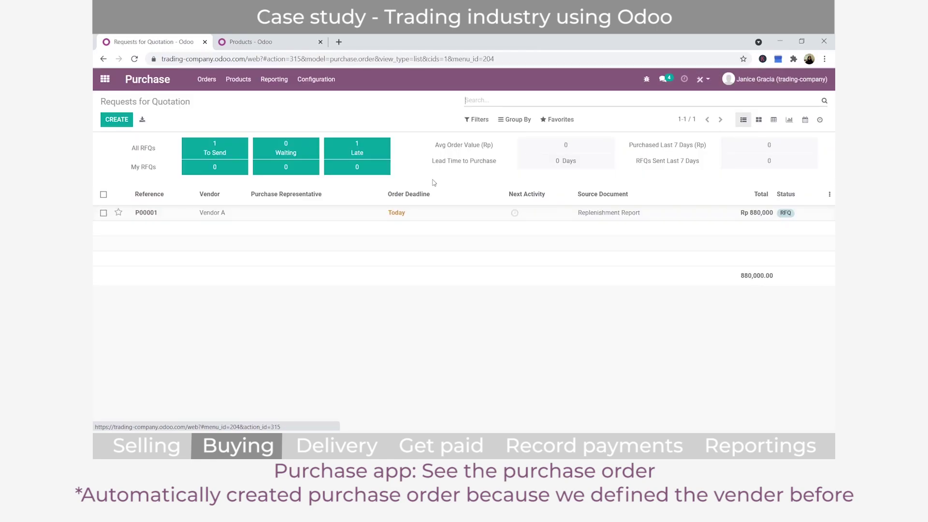
click(281, 216)
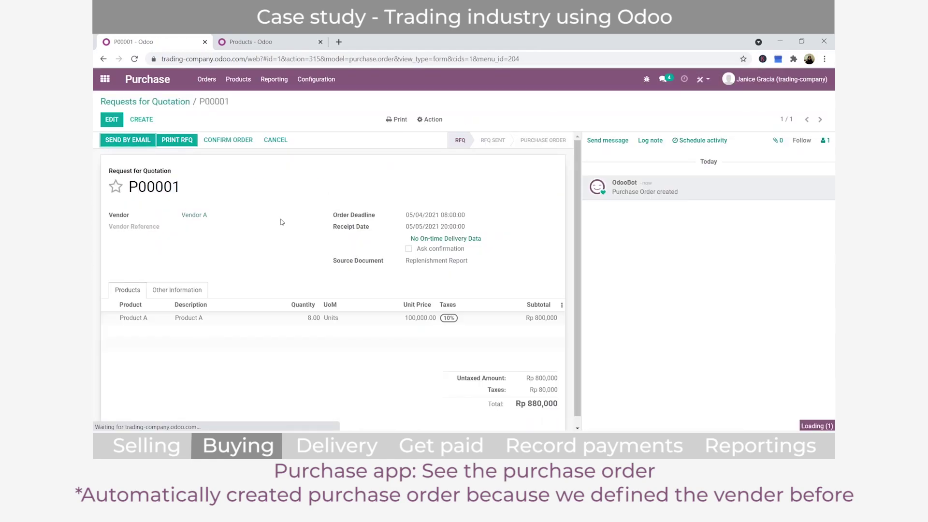
Open Product A from Inventory in the other browser tab and examine its vendor pricing and purchase settings
click(256, 42)
click(429, 200)
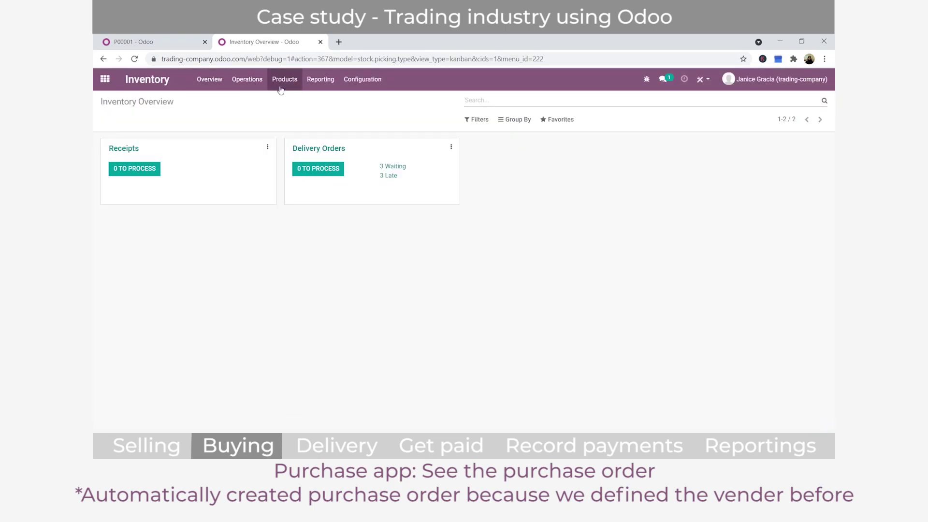
click(285, 79)
click(295, 101)
click(232, 149)
click(223, 248)
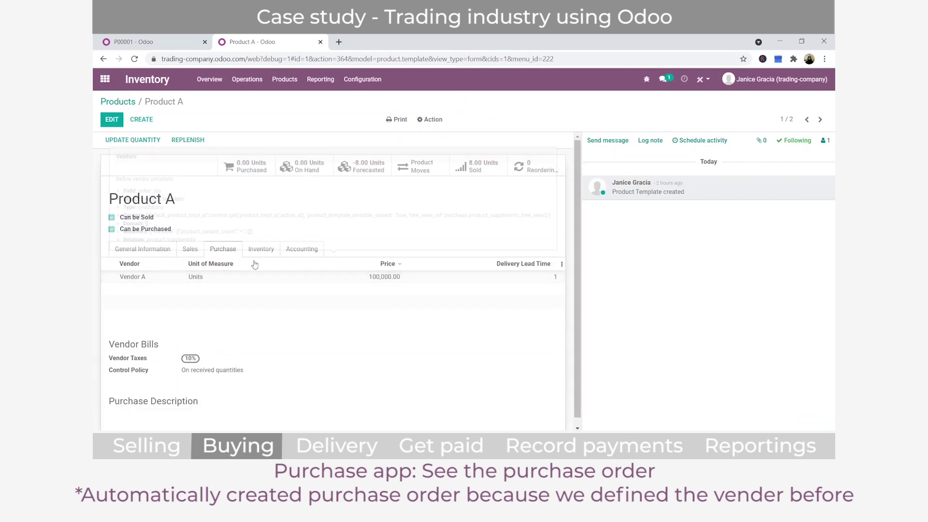
mouse_move(334, 305)
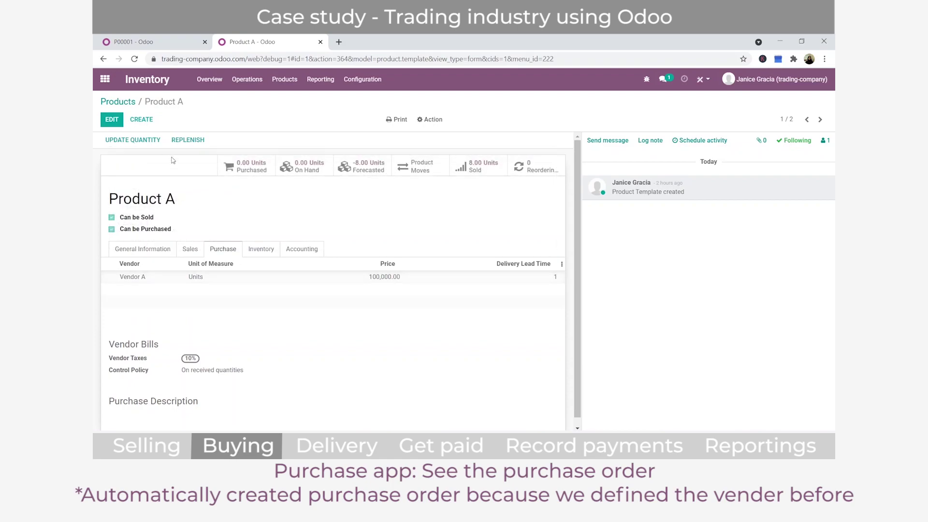
Return to the Vendor A request for quotation, confirm the order and validate receipt of all its products
click(140, 42)
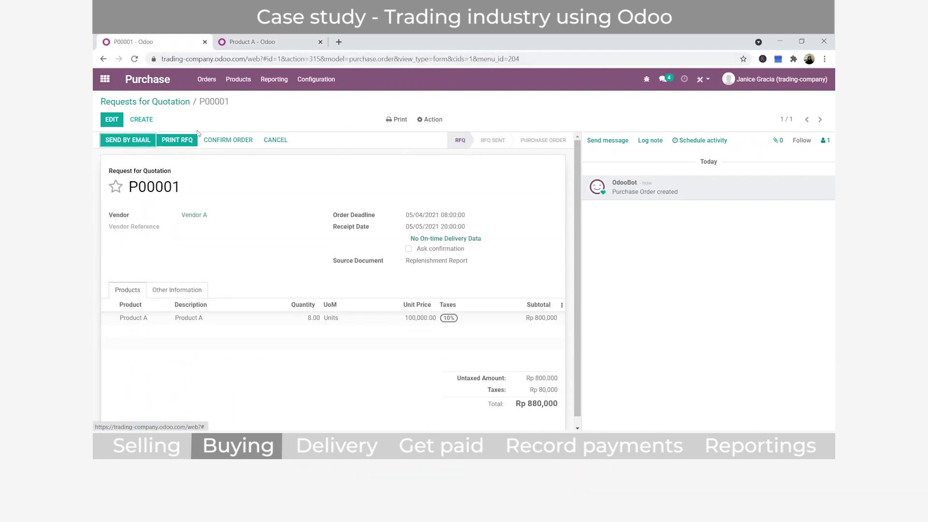
click(225, 142)
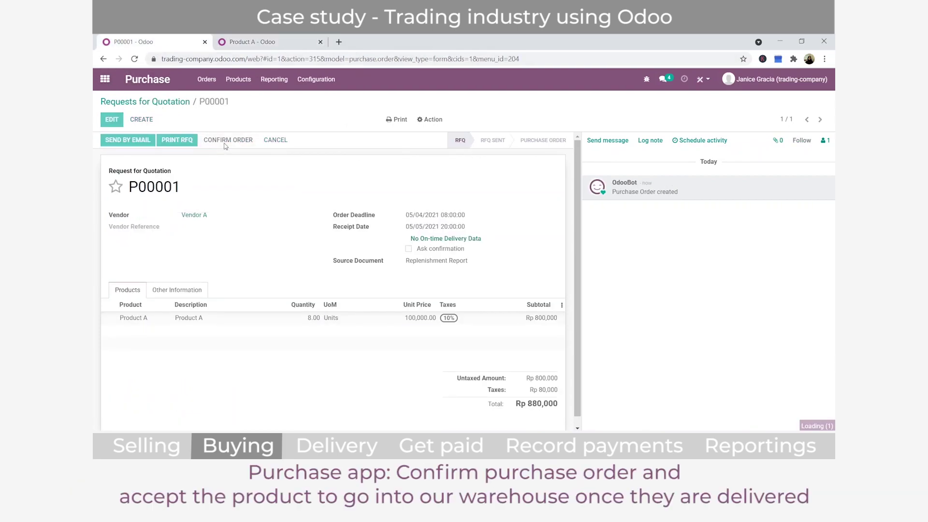
click(129, 142)
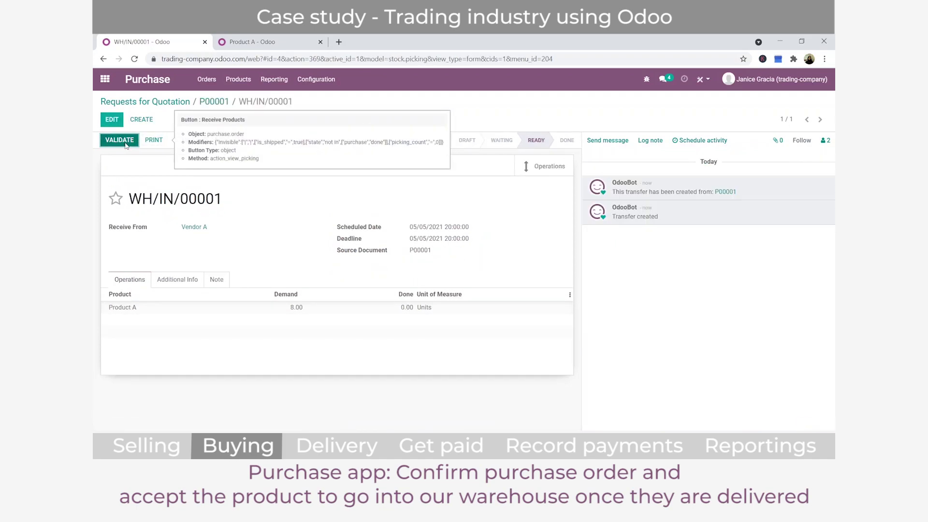
click(125, 145)
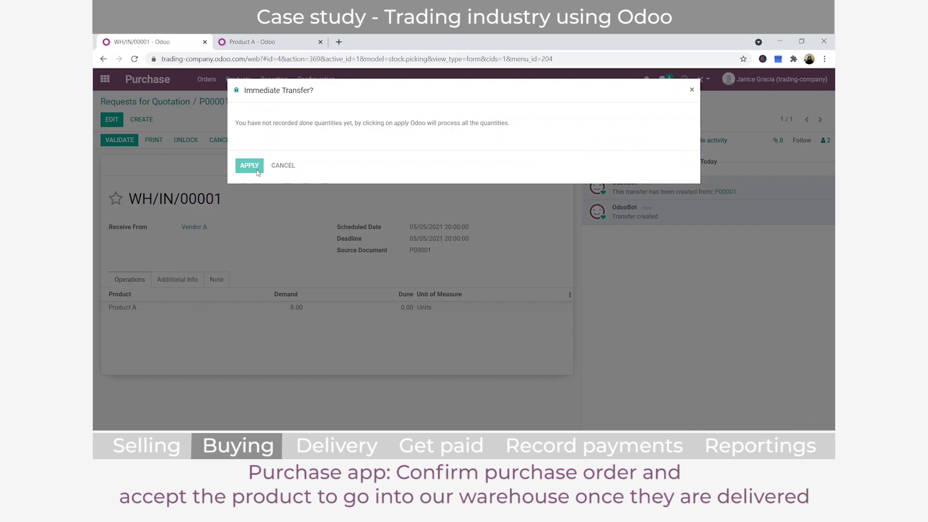
click(258, 172)
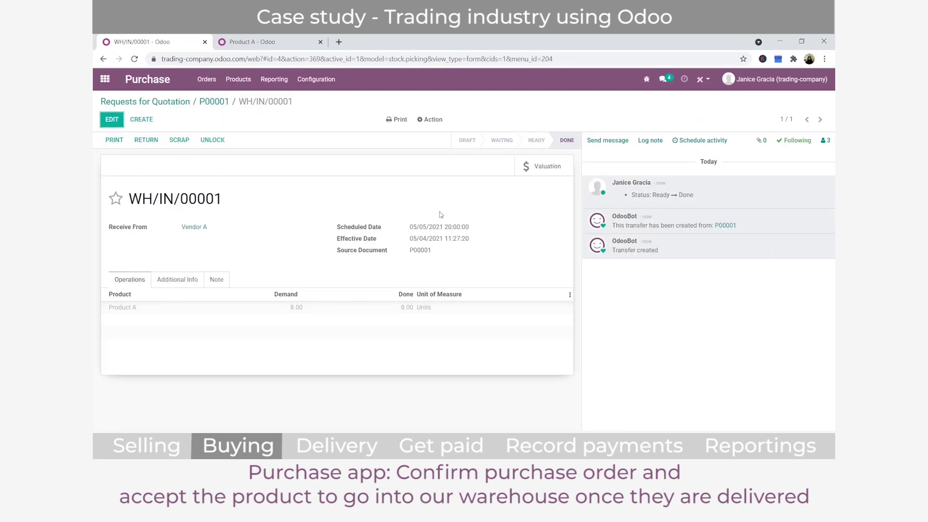
Switch to the Sales app and open the most recent confirmed sales order for Customer A
click(105, 79)
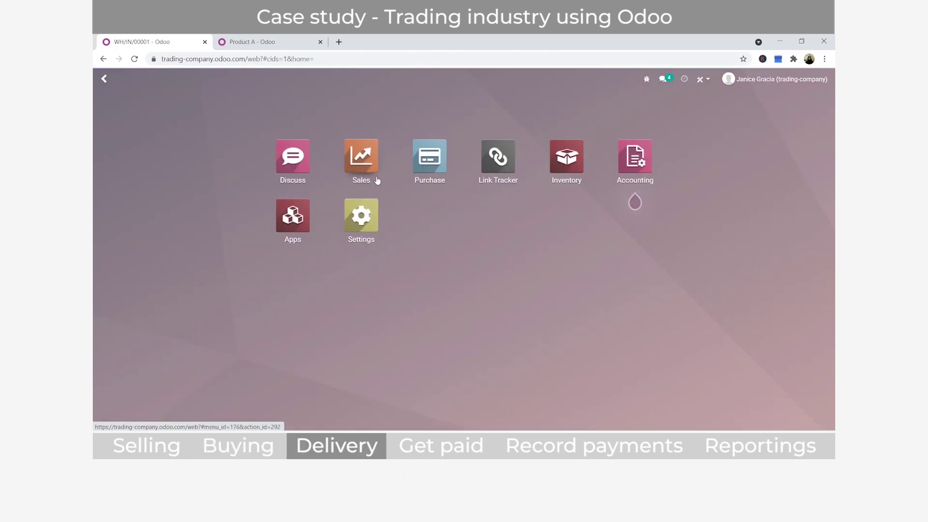
click(377, 180)
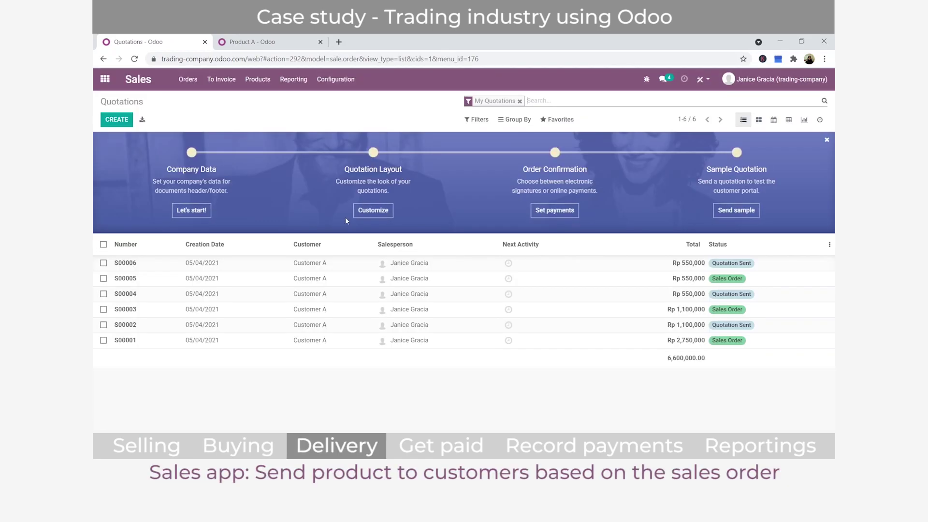
click(337, 270)
click(818, 121)
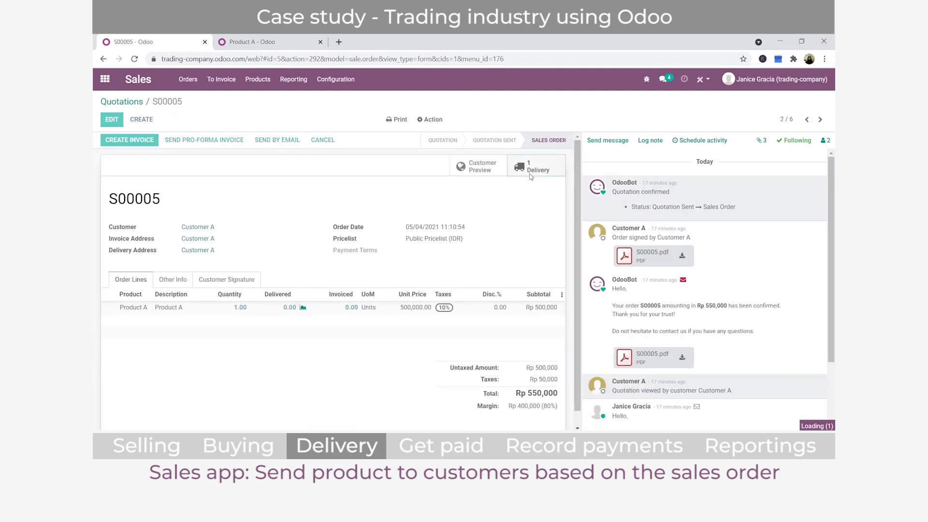
Validate the sales order's delivery for all quantities as an immediate transfer and return to the order
click(531, 176)
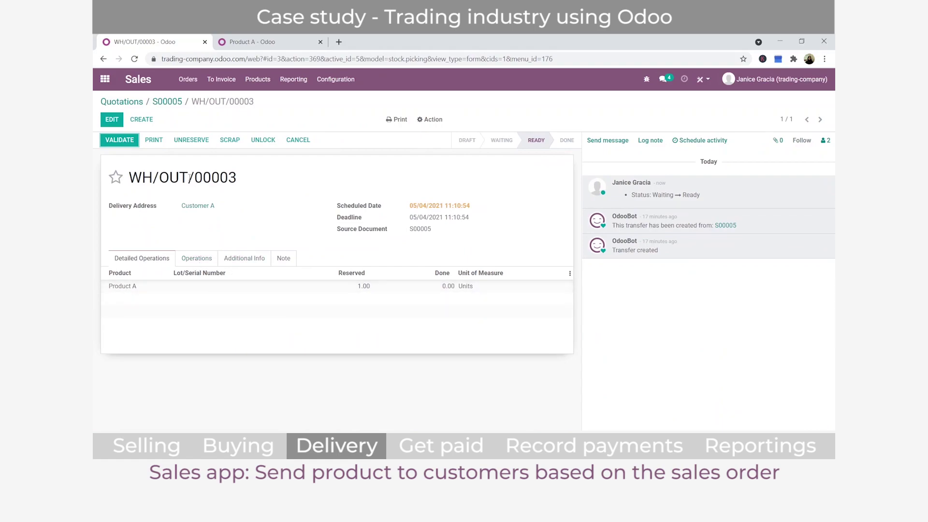
click(123, 141)
click(245, 164)
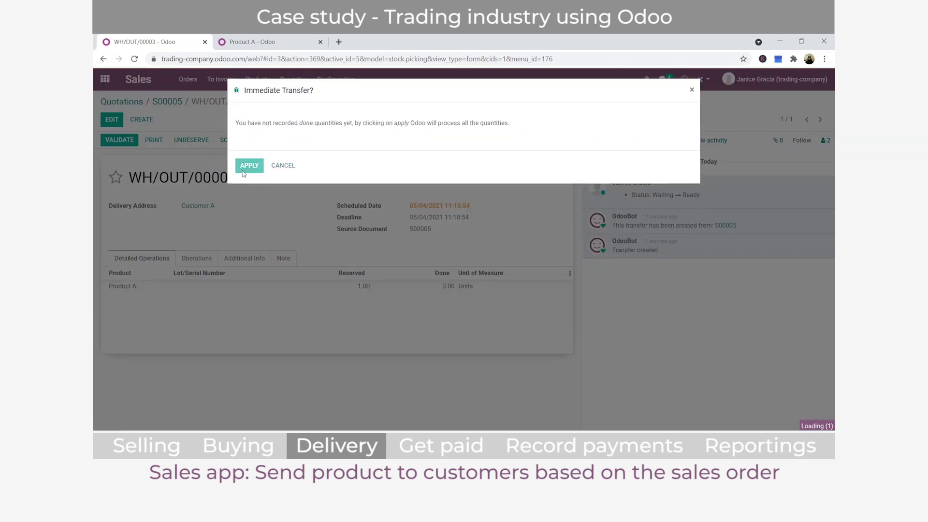
click(163, 103)
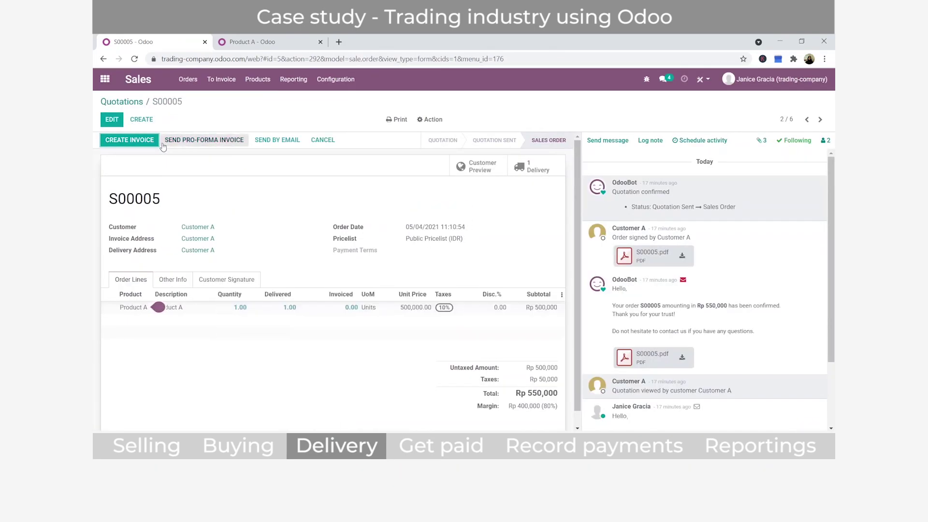
Create a regular invoice from the sales order and confirm it
click(150, 148)
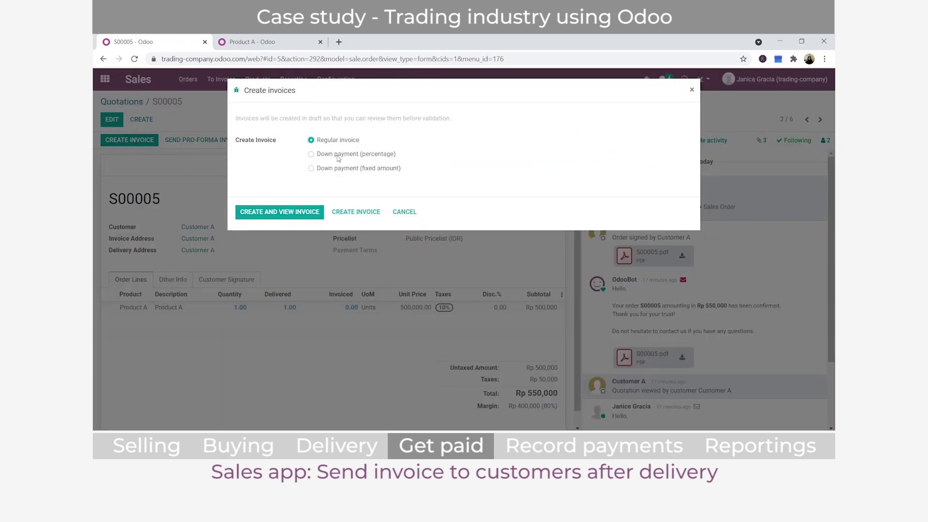
click(312, 154)
drag(328, 184, 306, 185)
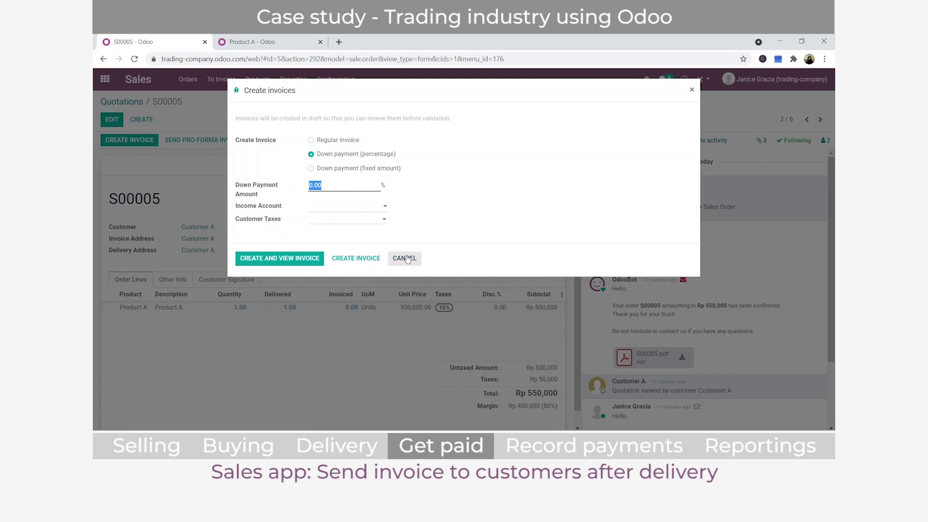
click(311, 140)
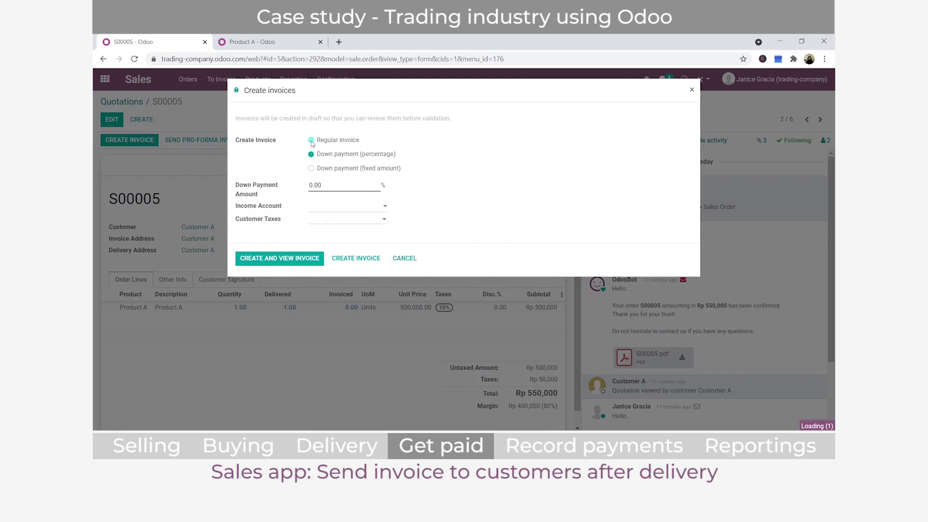
click(296, 213)
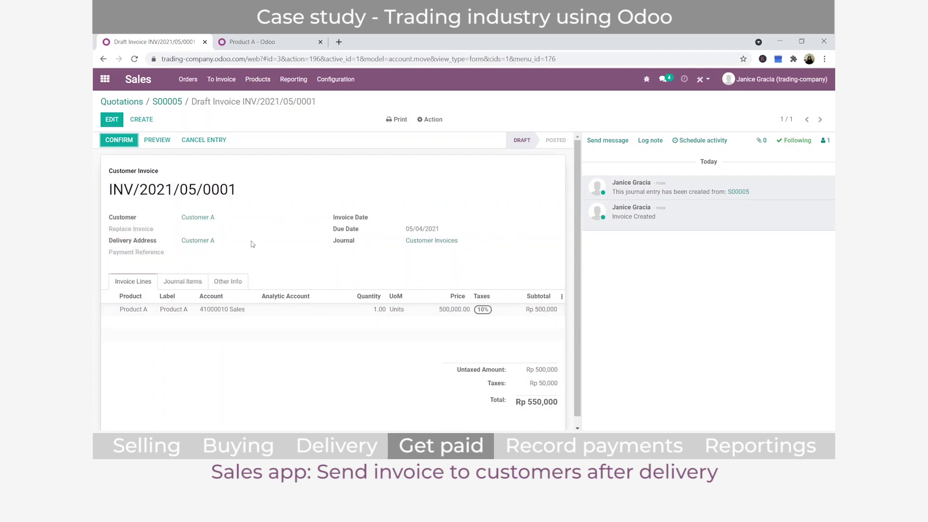
click(120, 141)
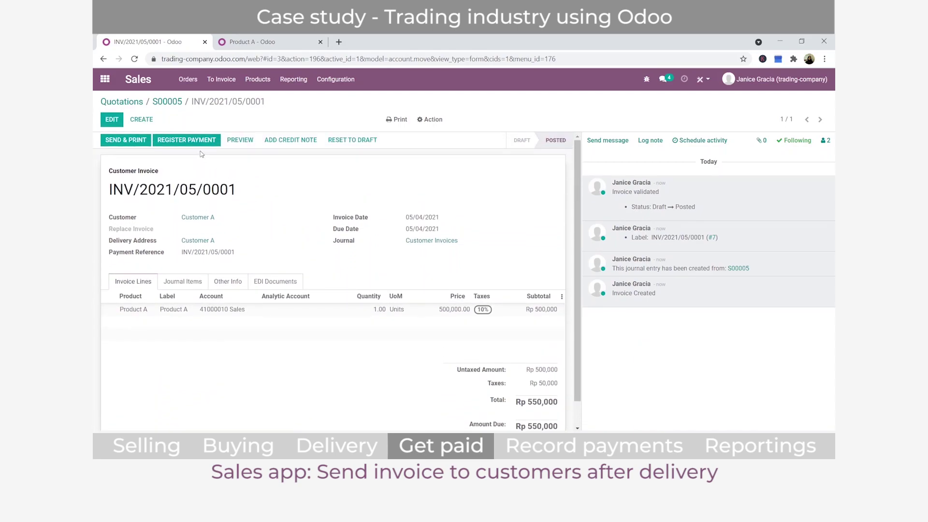
Start registering a bank payment for the invoice with an amount of Rp 250,000 and check the payment difference
click(196, 141)
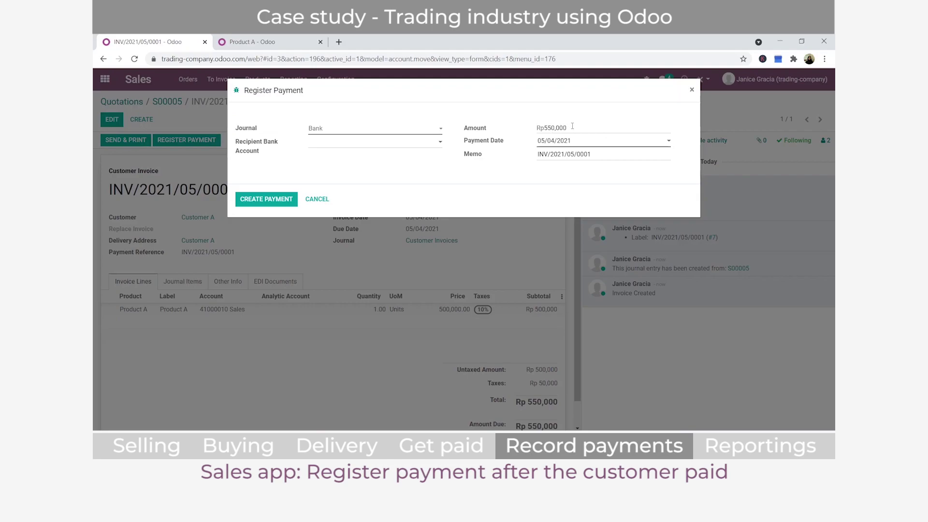
drag(576, 129, 471, 133)
text(25)
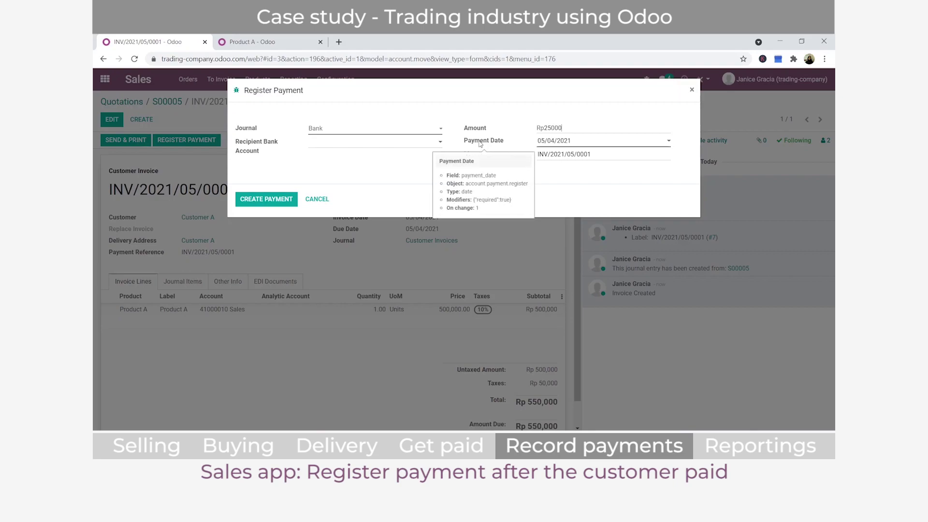
text(0000)
click(407, 177)
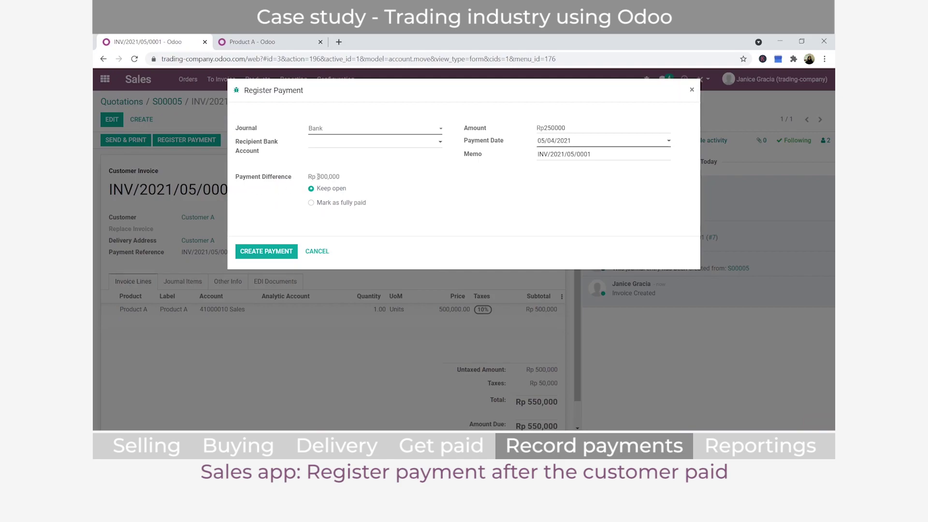
drag(317, 177, 340, 178)
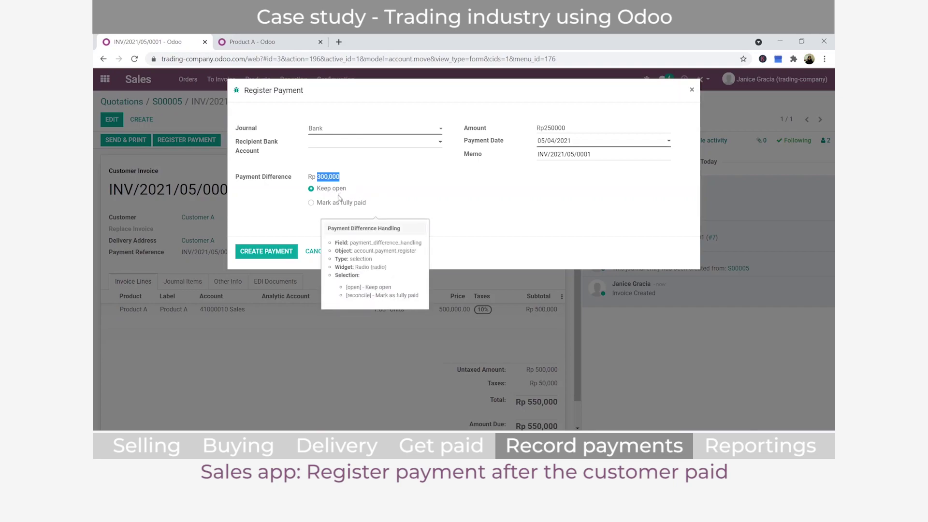
Set the payment difference to be marked as fully paid and change the payment amount to Rp 450,000
click(311, 203)
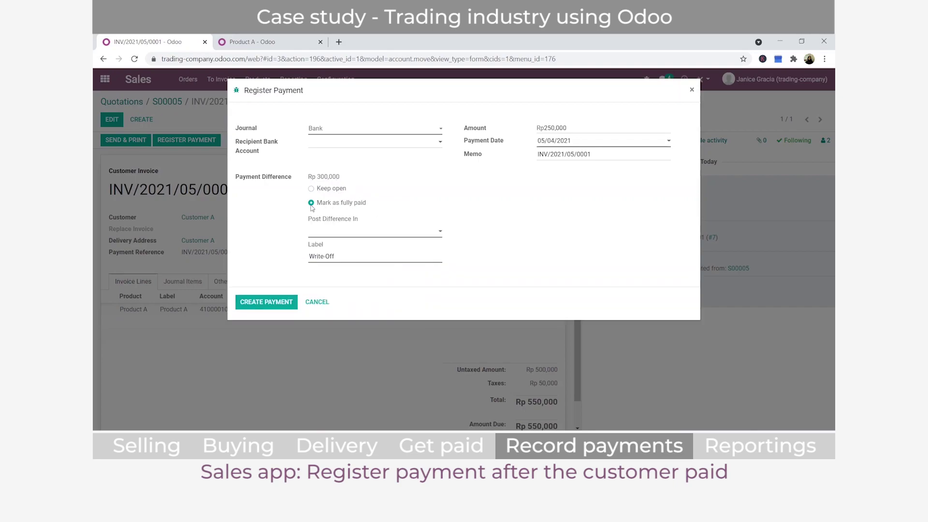
drag(582, 129, 493, 147)
mouse_move(493, 147)
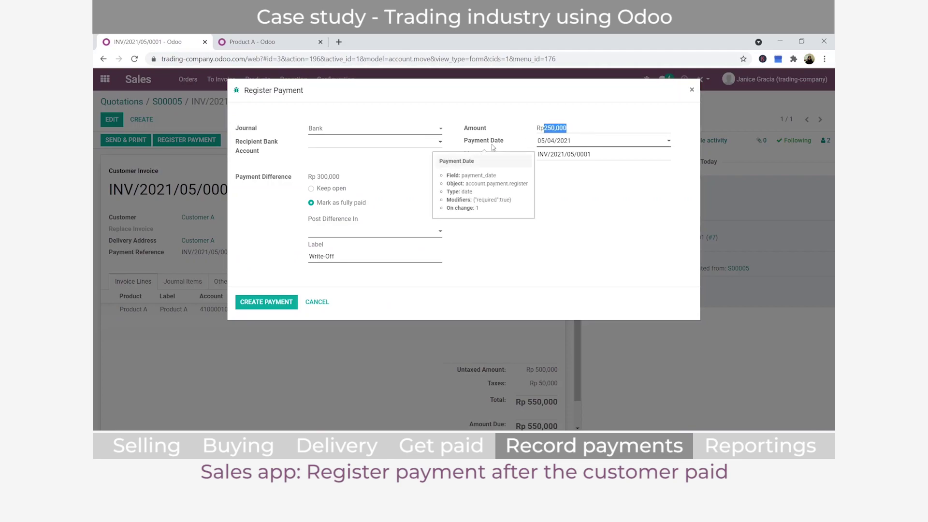
key(BackSpace)
text(5000)
key(BackSpace)
text(450)
click(476, 228)
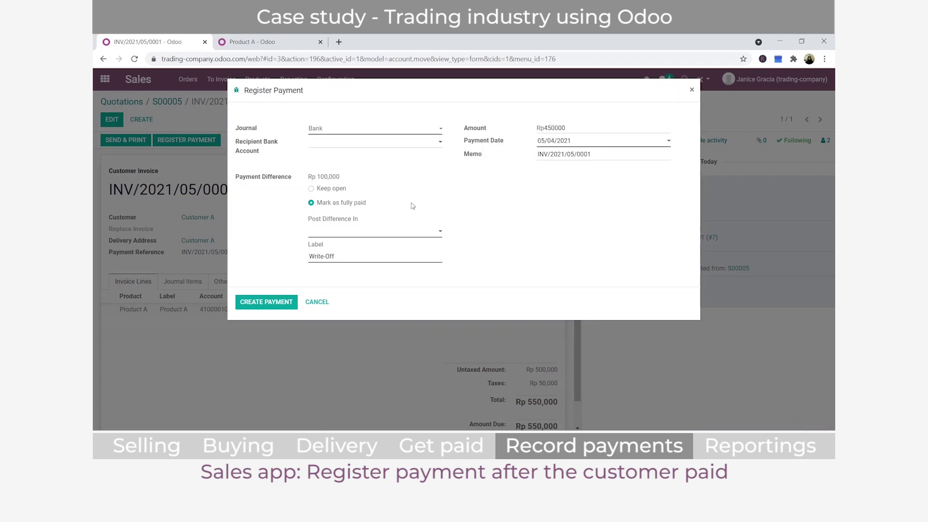
Post the payment difference to 65110020 Bank Administration Fees with the label "Bank fees" and create the payment
drag(320, 177, 340, 177)
click(347, 233)
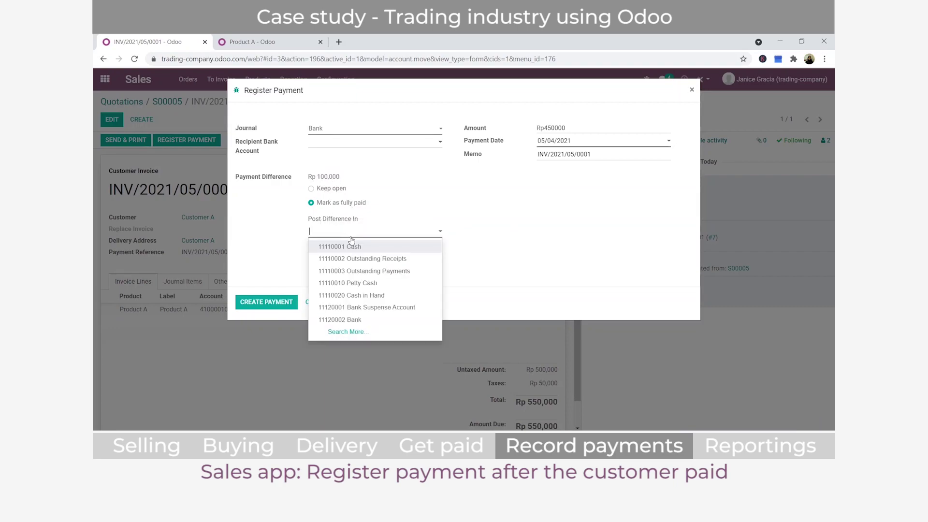
text(fee)
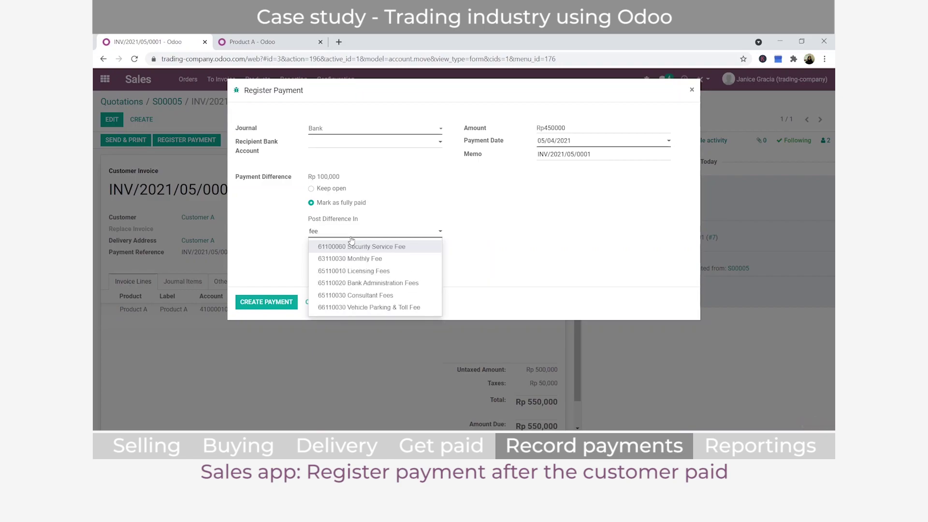
click(351, 285)
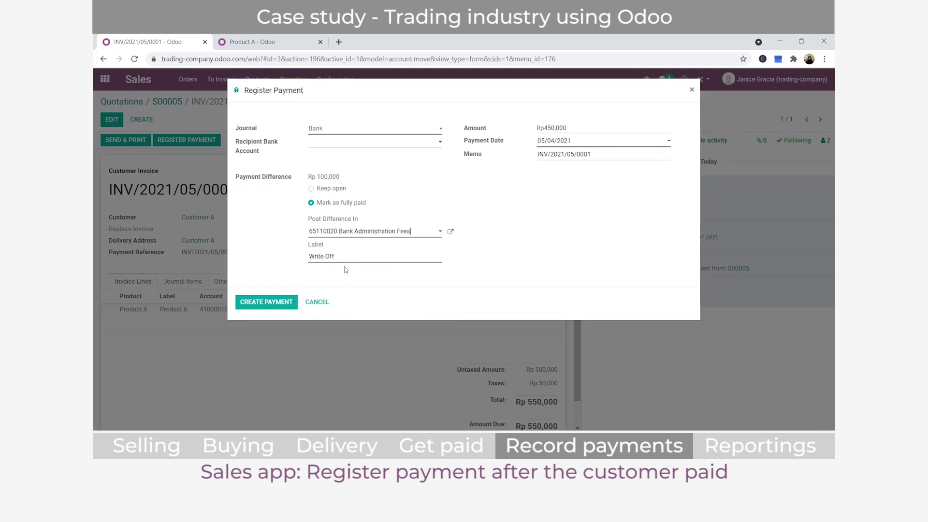
drag(339, 257, 236, 276)
text(Bank fees)
click(276, 304)
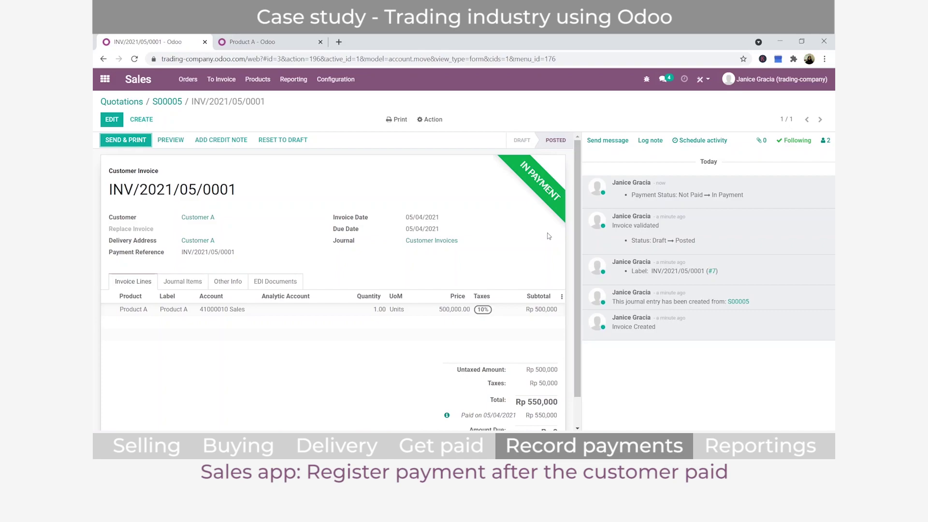
Review the payment recorded on the invoice and examine the debit and credit lines of its journal entry
scroll(489, 337, down, 1)
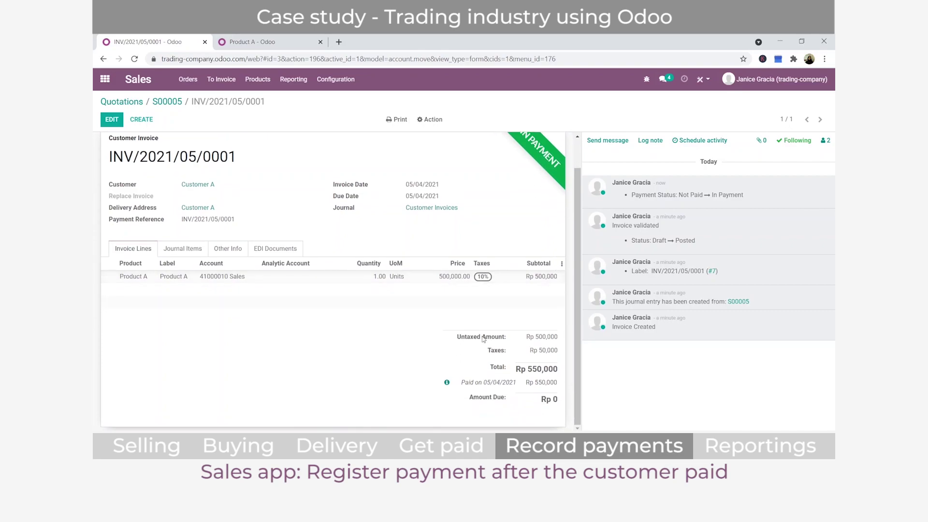
click(447, 384)
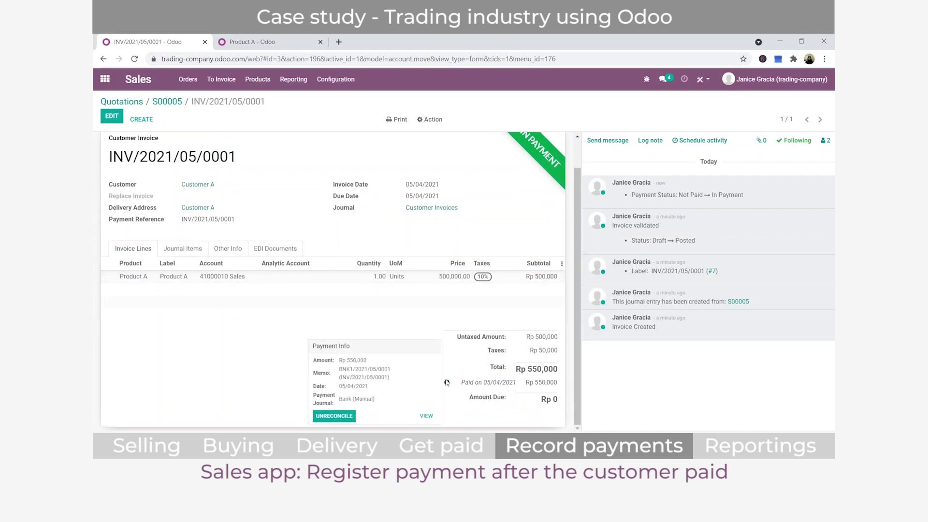
click(422, 417)
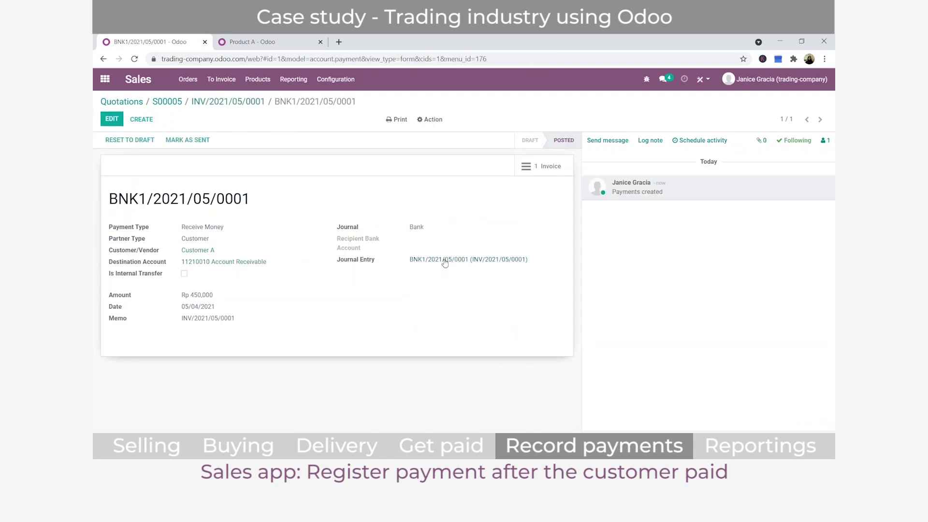
click(445, 261)
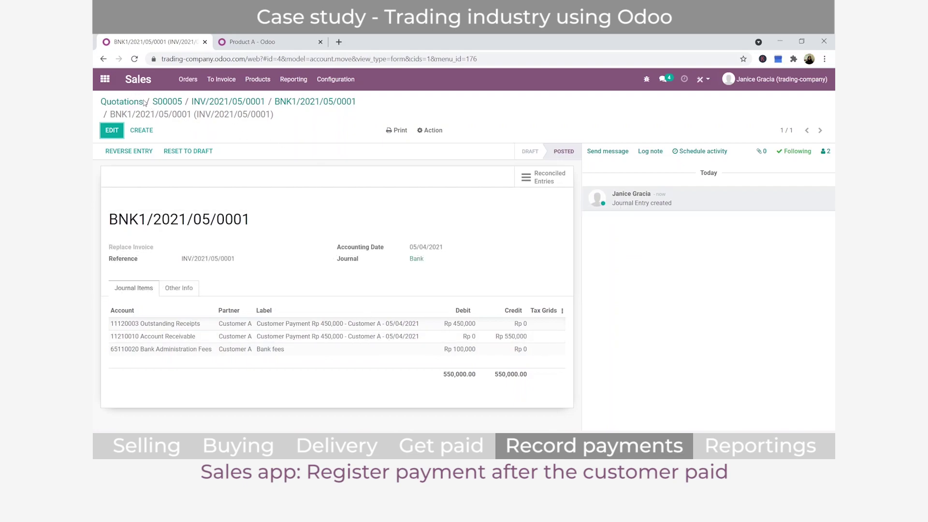
Open the Sales app's sales analysis report and display it as a pivot table
click(105, 78)
click(363, 167)
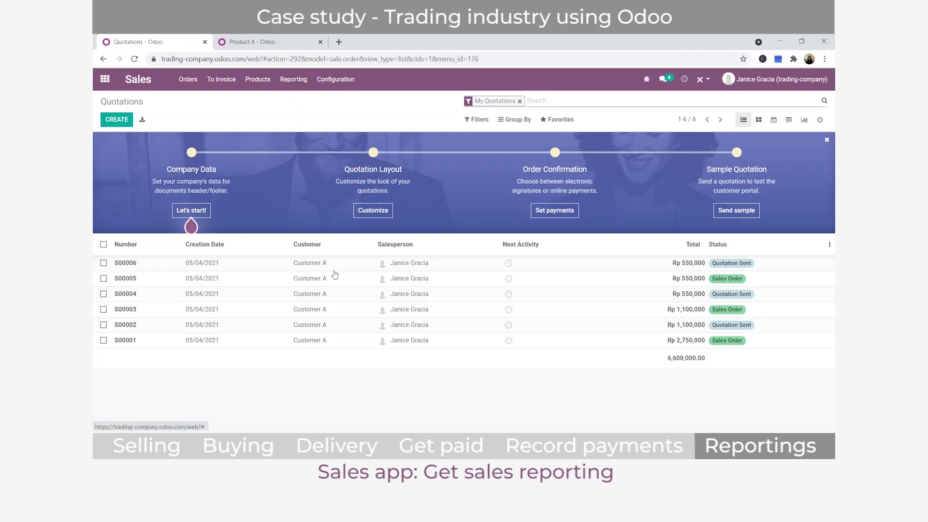
click(292, 85)
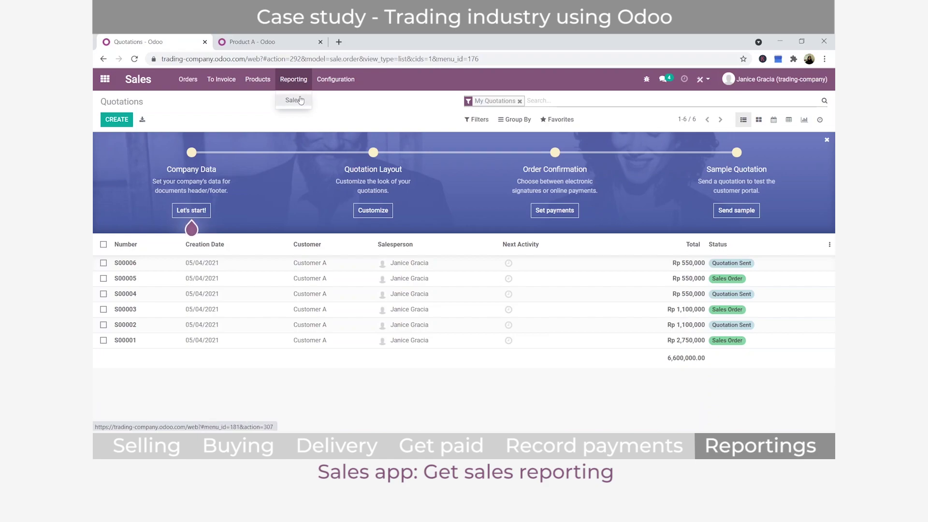
click(293, 101)
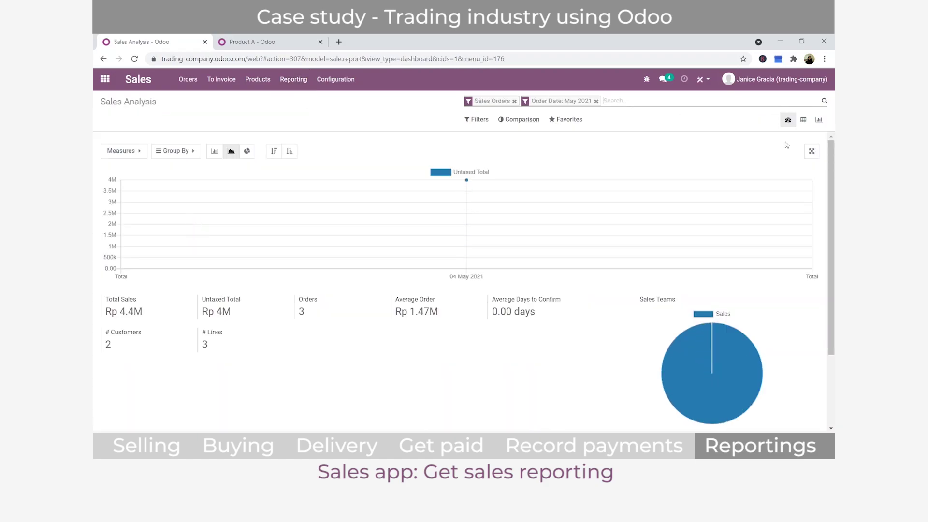
click(804, 120)
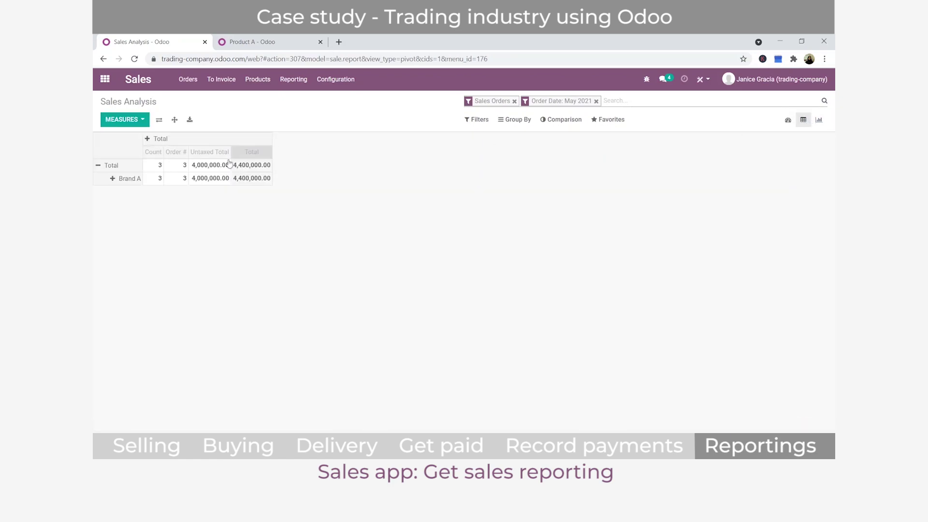
Replace all measures in the sales analysis pivot with Qty Ordered, Margin and Total
click(138, 124)
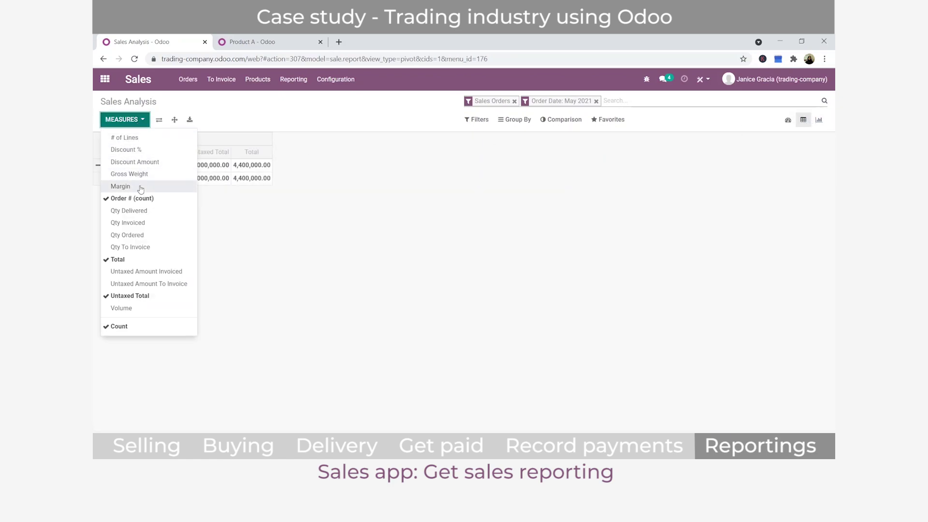
click(143, 327)
click(132, 296)
click(119, 260)
click(132, 198)
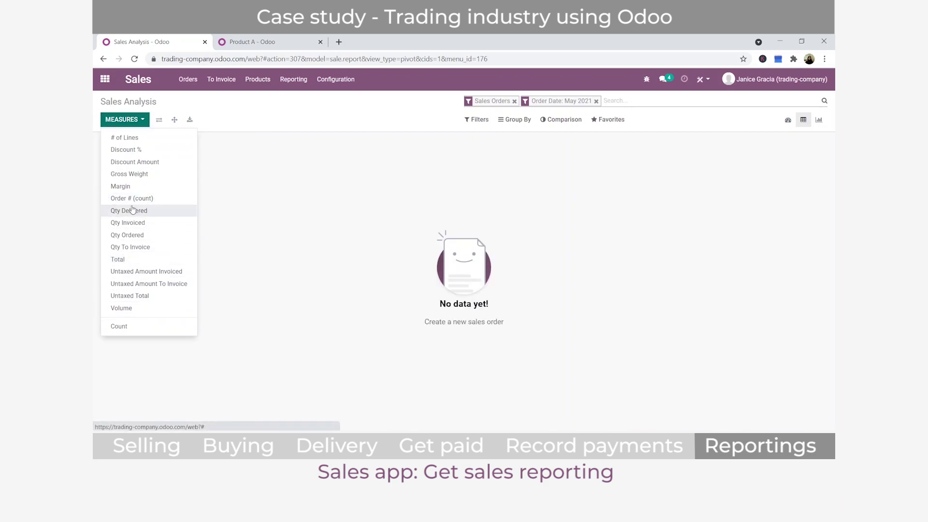
click(141, 237)
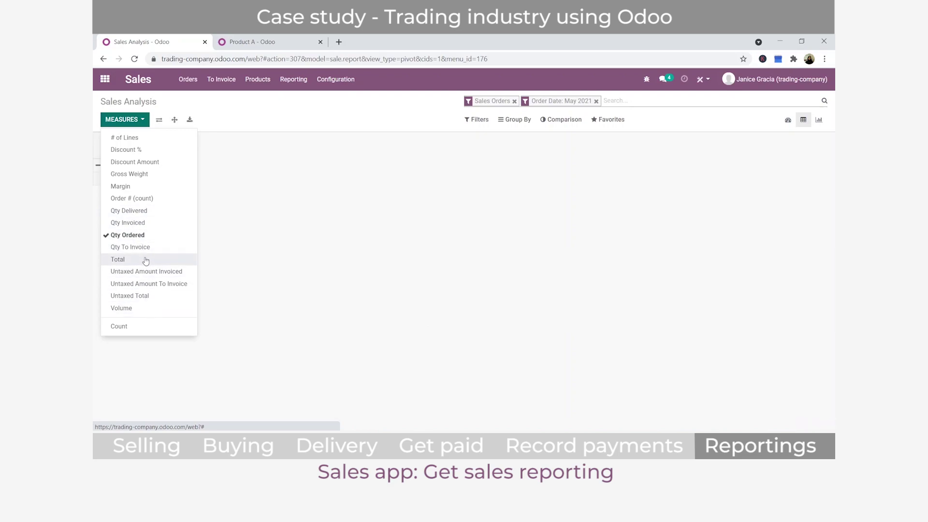
click(140, 187)
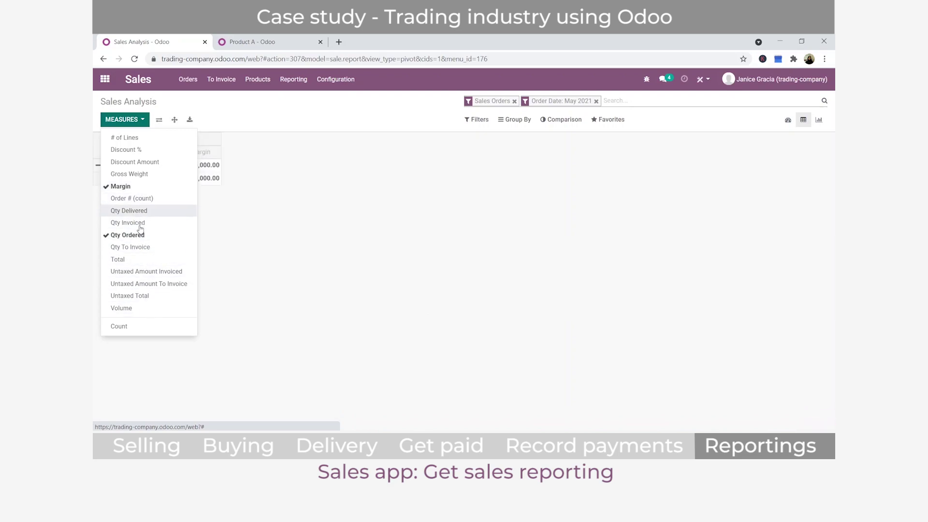
click(146, 259)
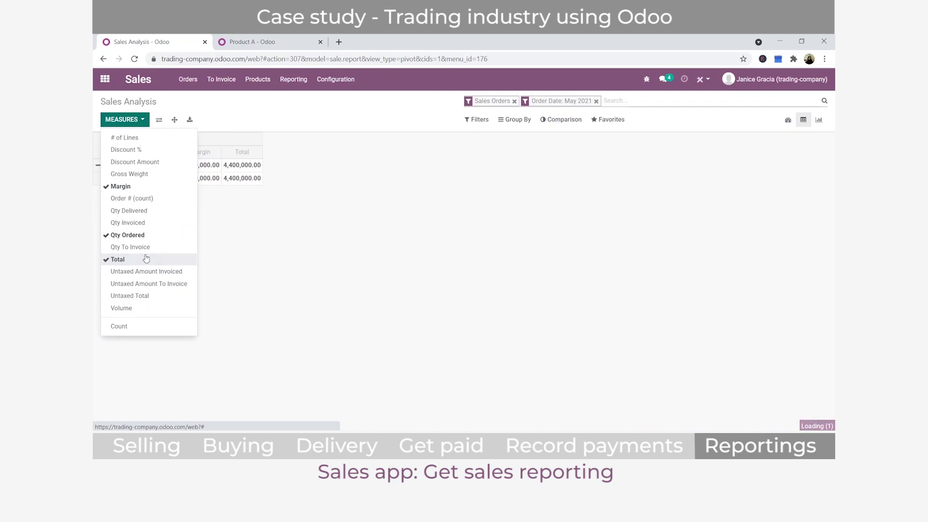
click(355, 240)
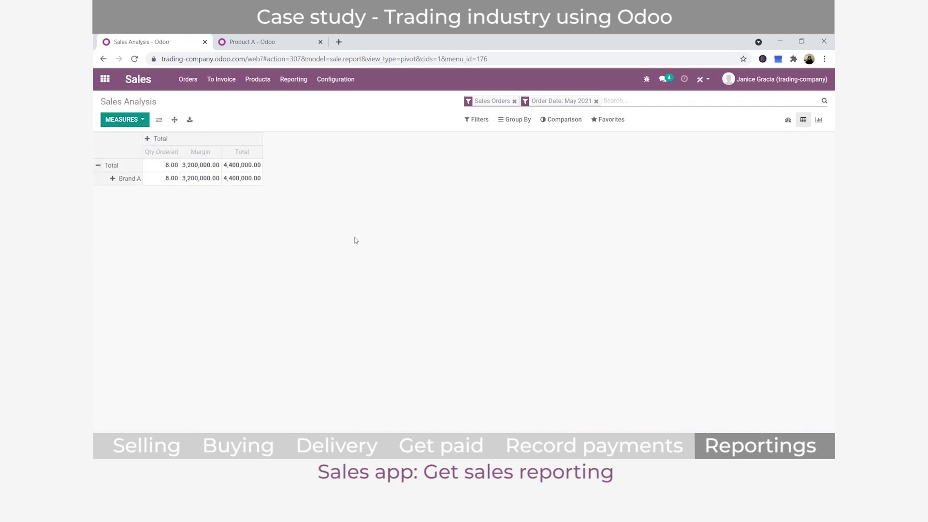
Collapse the pivot's product category rows and group its columns by order date per month
click(111, 165)
click(133, 140)
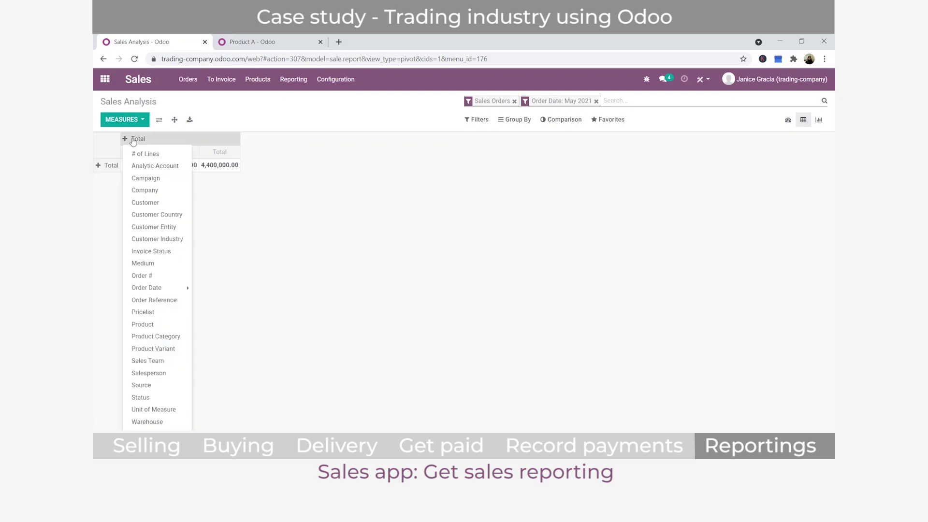
mouse_move(166, 288)
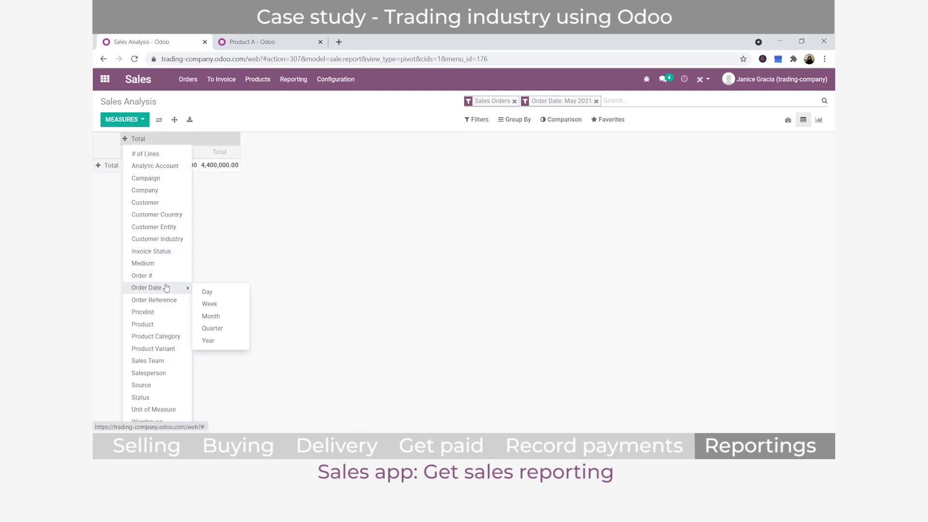
click(207, 316)
Group the pivot rows by customer and break down both customers by product
click(97, 180)
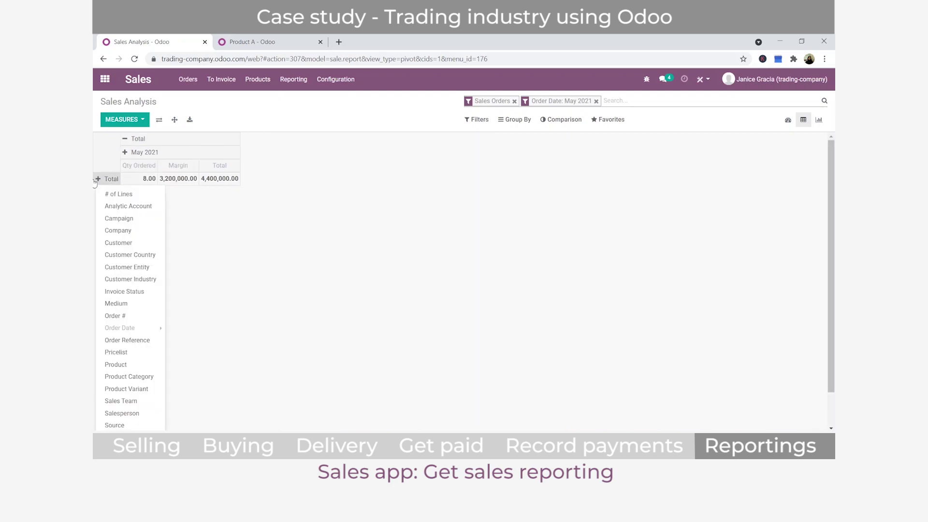
click(150, 243)
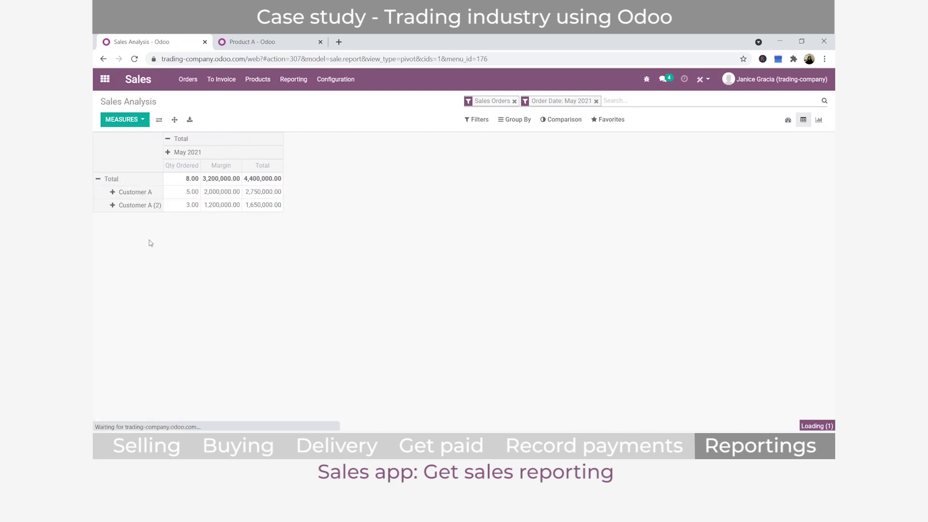
click(118, 193)
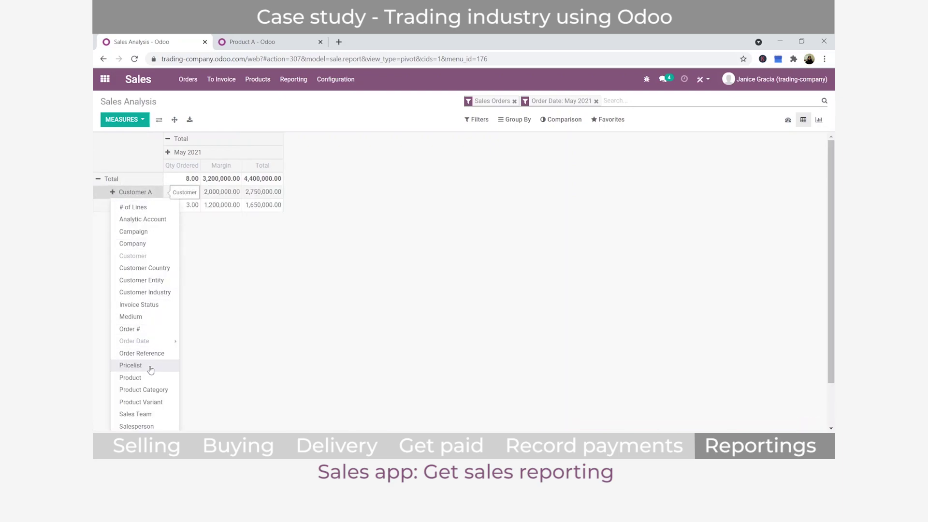
click(131, 378)
click(115, 220)
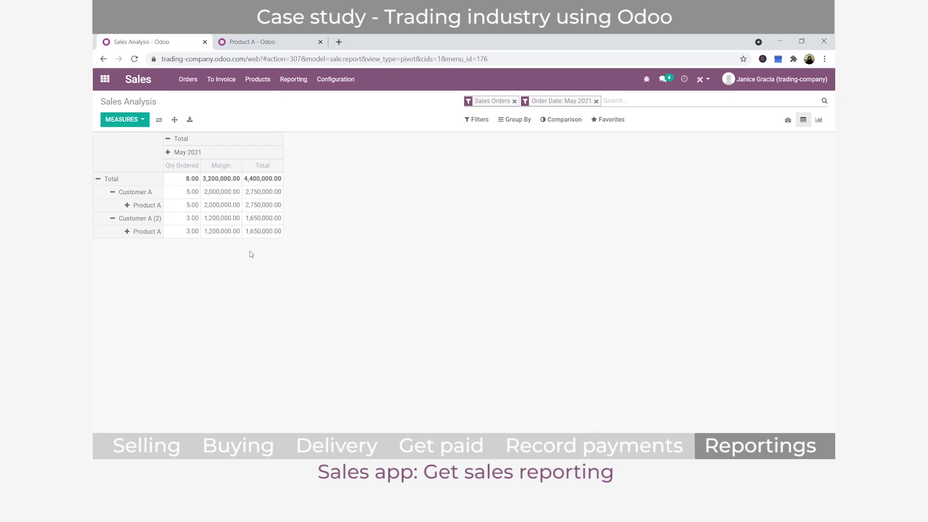
Open the most recent quotation and check its margin amount and percentage
click(137, 79)
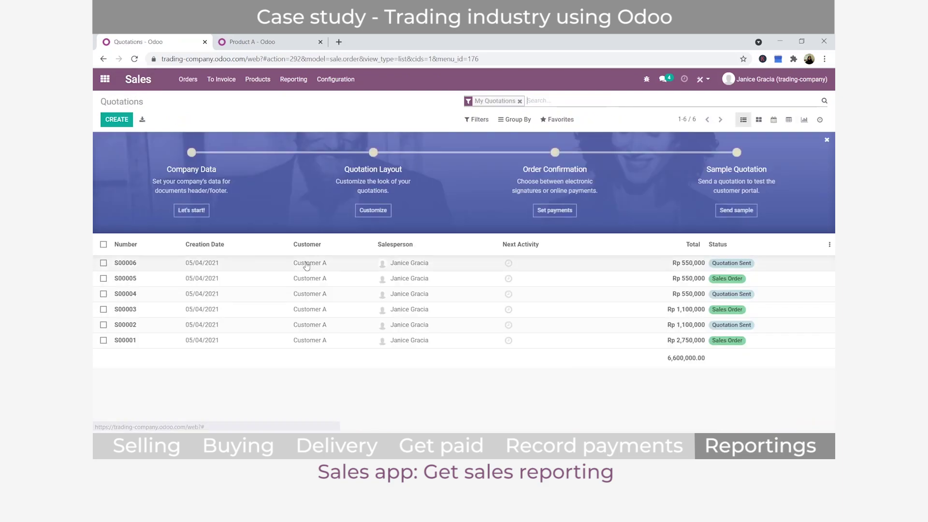
click(271, 264)
scroll(537, 392, down, 1)
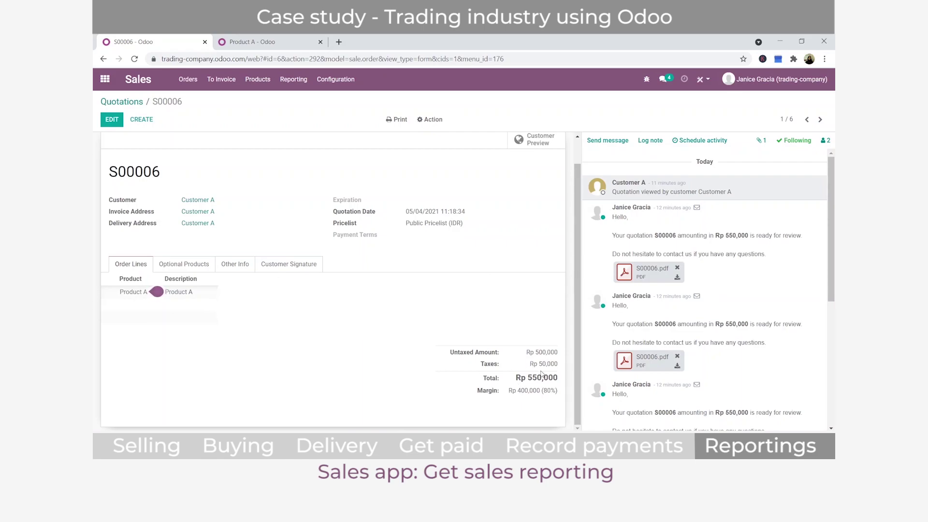
drag(555, 388, 545, 387)
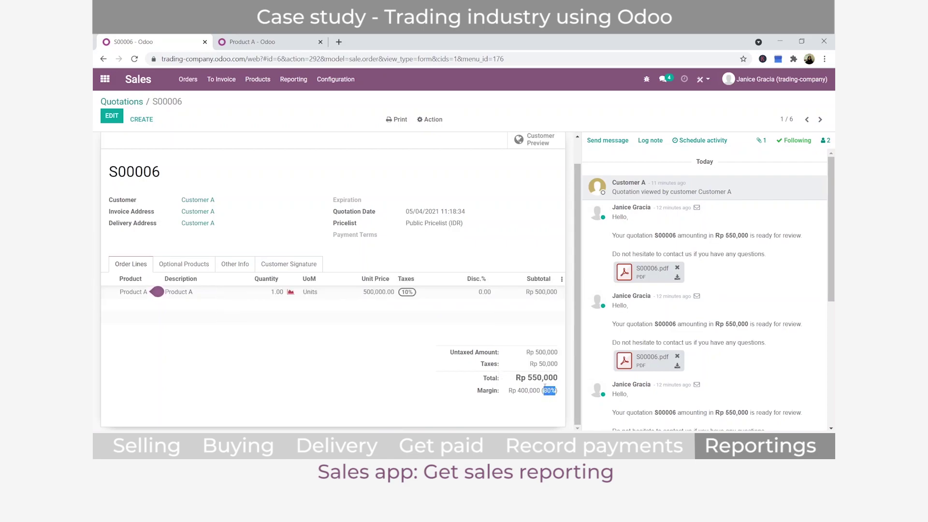
Switch to the Inventory app and open the list of product categories
click(106, 83)
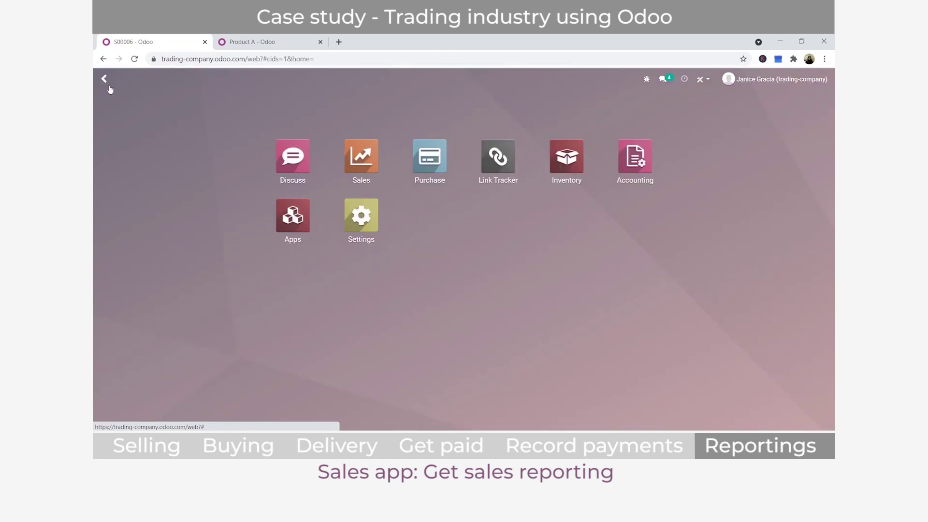
click(569, 170)
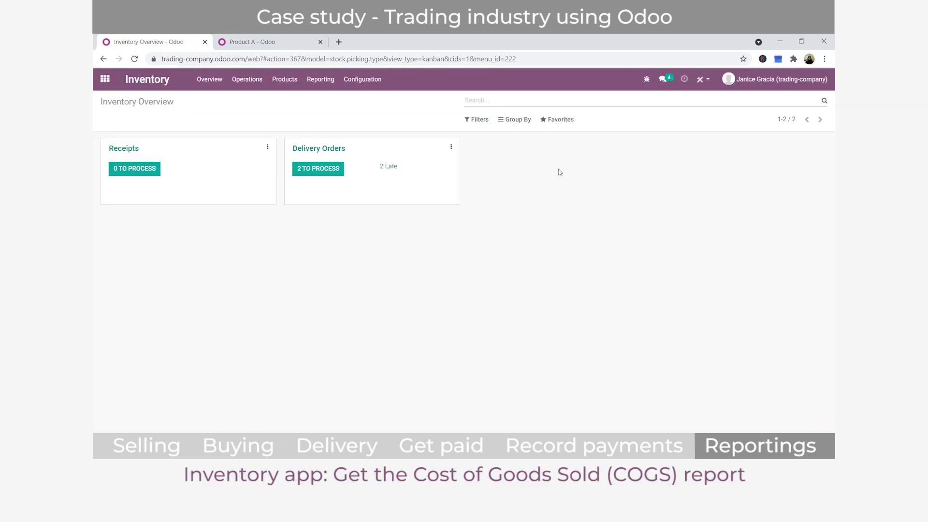
click(362, 79)
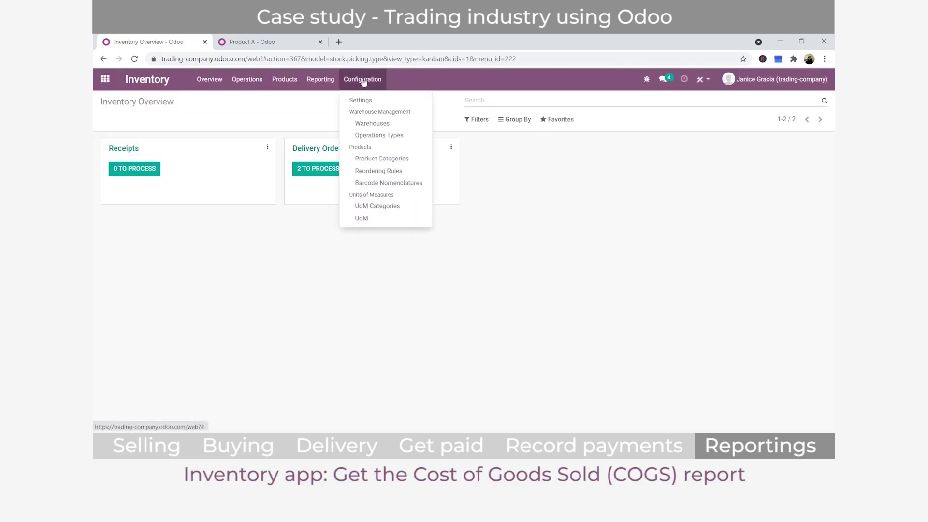
click(381, 159)
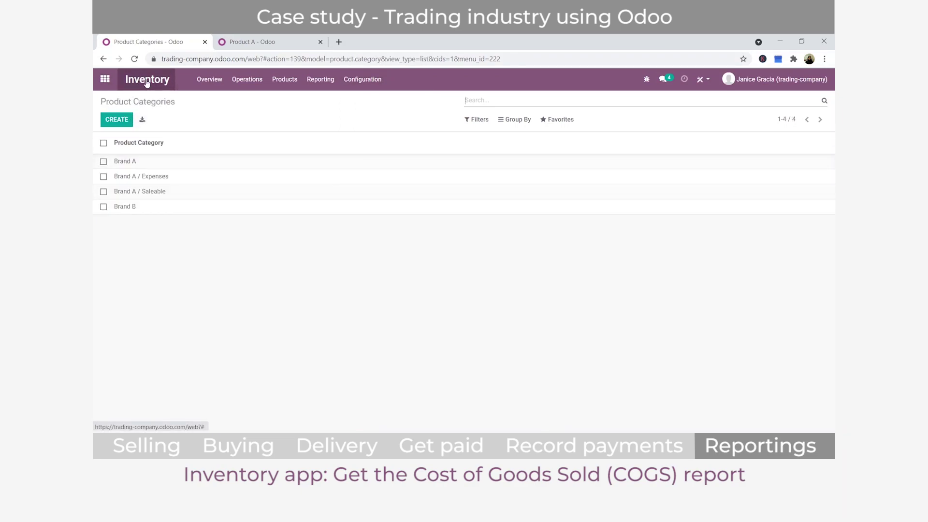
Open the Brand A product category for editing and show the available costing methods
click(385, 82)
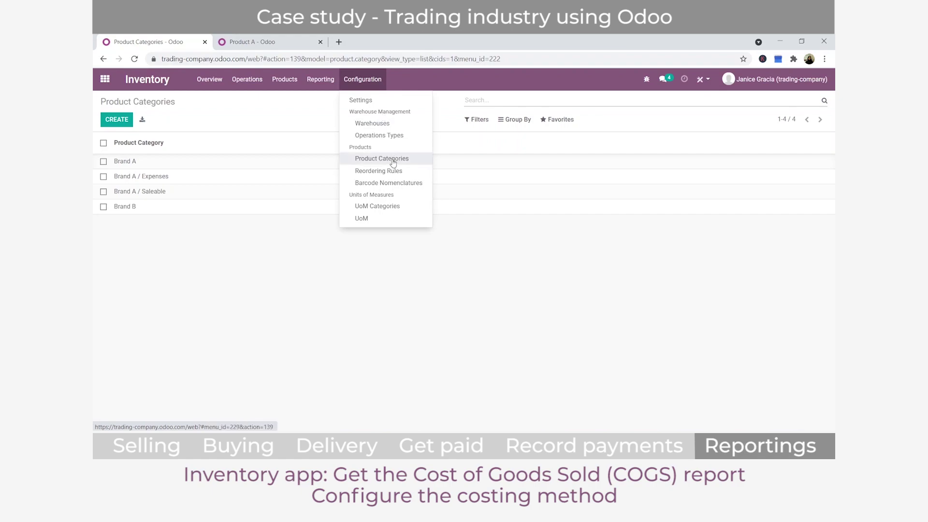
click(243, 140)
click(165, 163)
click(160, 102)
click(168, 164)
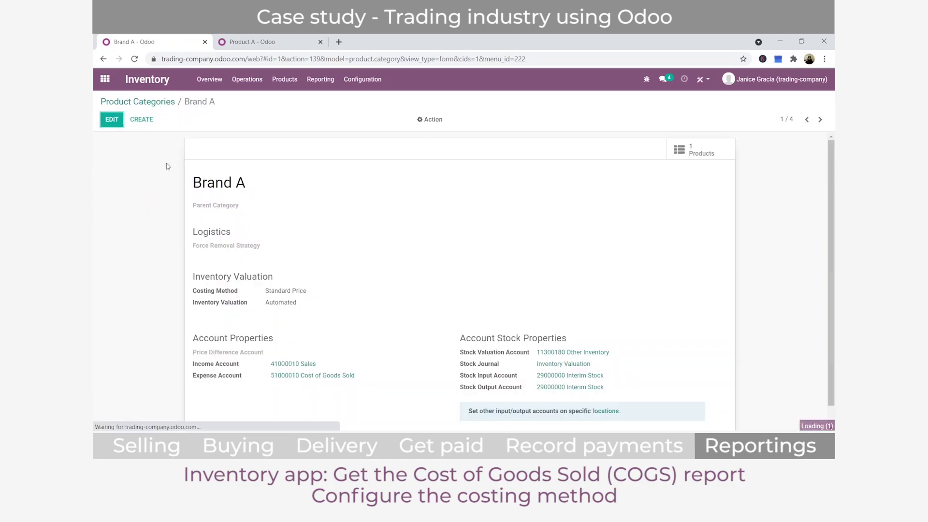
click(112, 119)
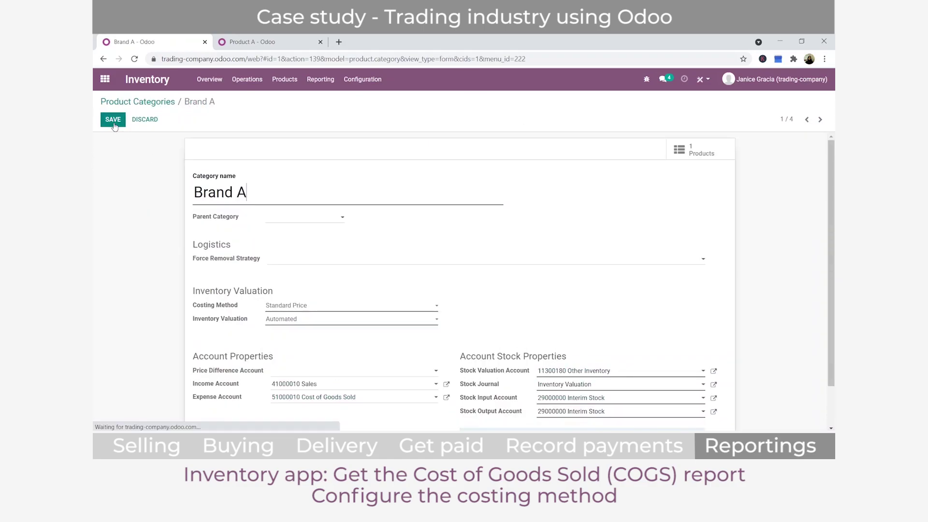
click(294, 306)
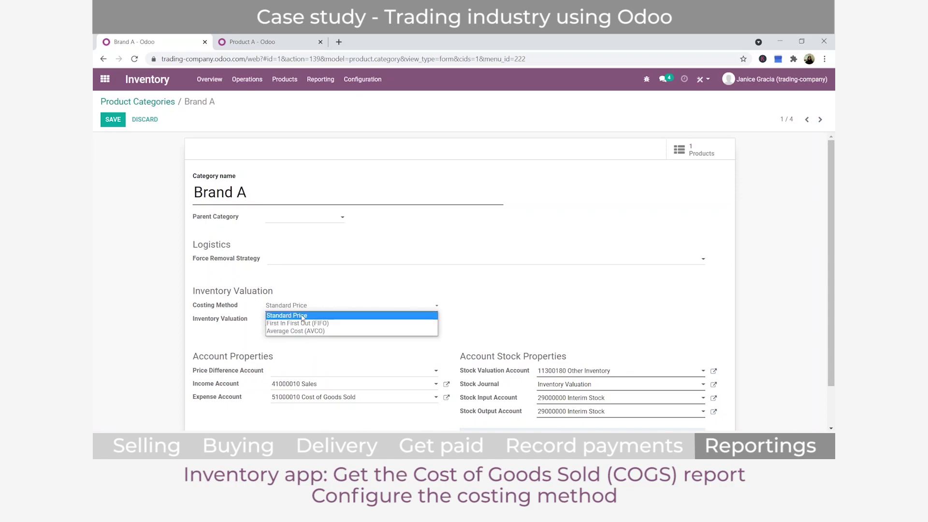
Check Product A's cost in its general information and return to the Brand A category
click(261, 42)
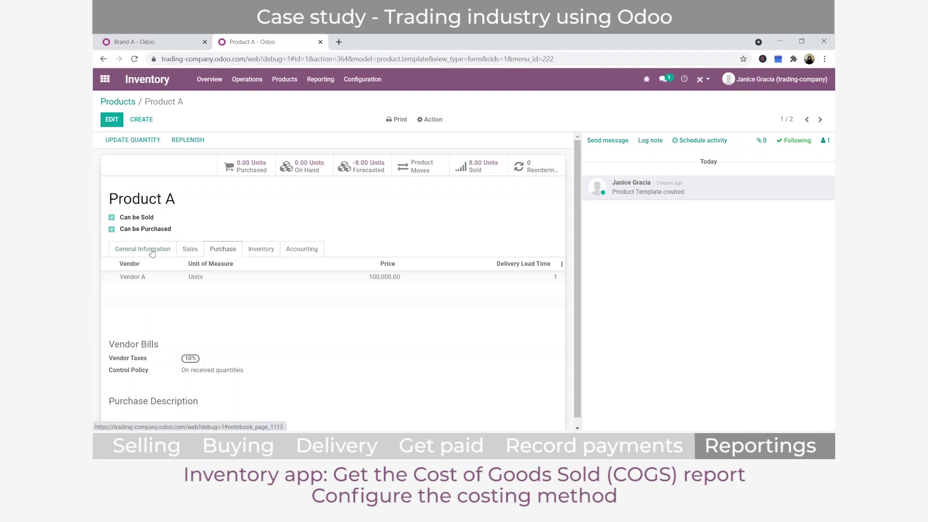
click(152, 250)
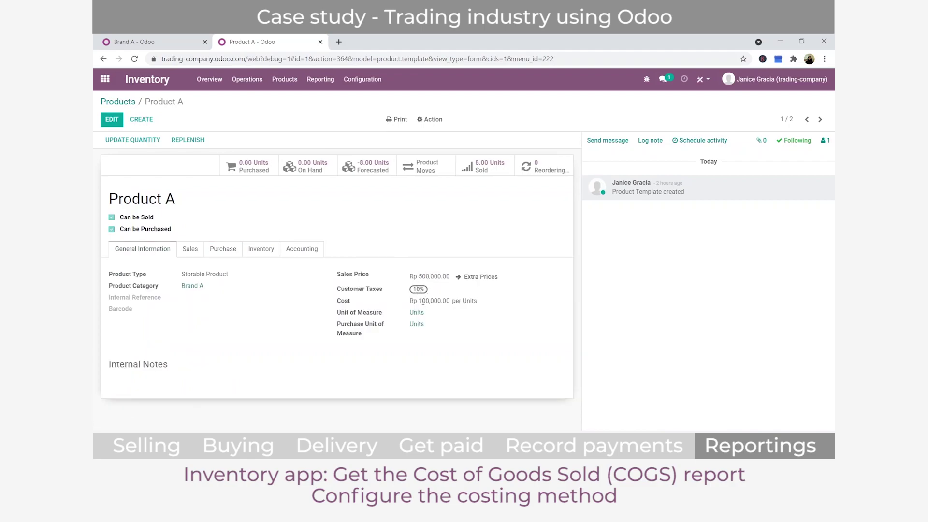
drag(420, 300, 451, 303)
click(134, 42)
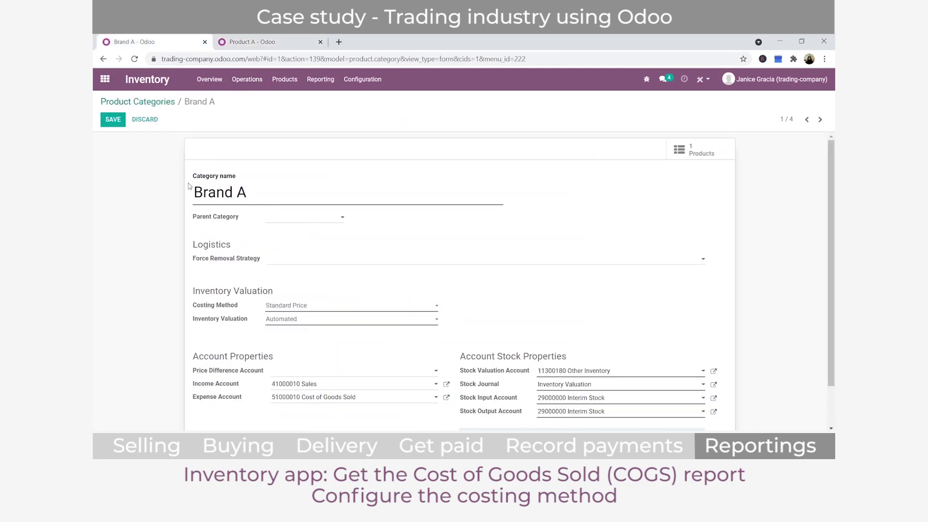
Set the Brand A category's costing method to Average Cost (AVCO)
click(293, 306)
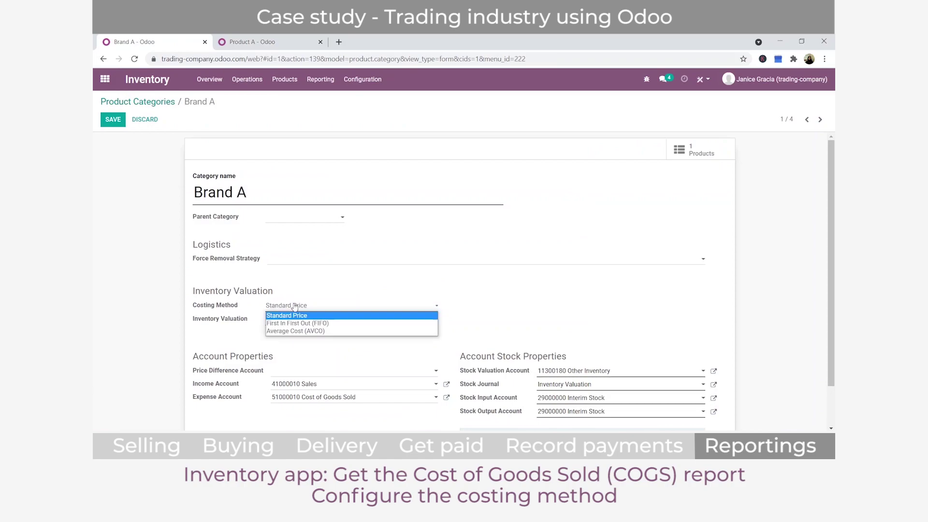
click(304, 333)
click(324, 158)
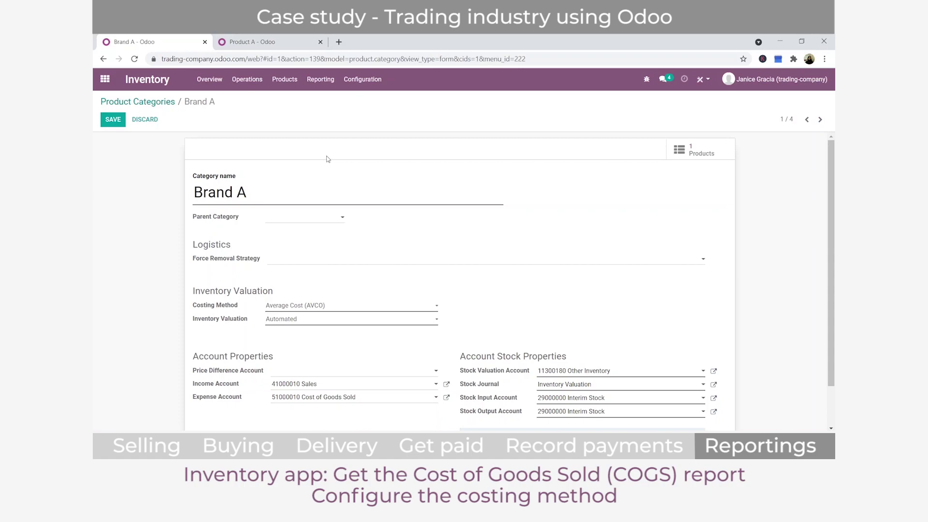
Set the Brand A category's inventory valuation to Automated
scroll(406, 227, down, 2)
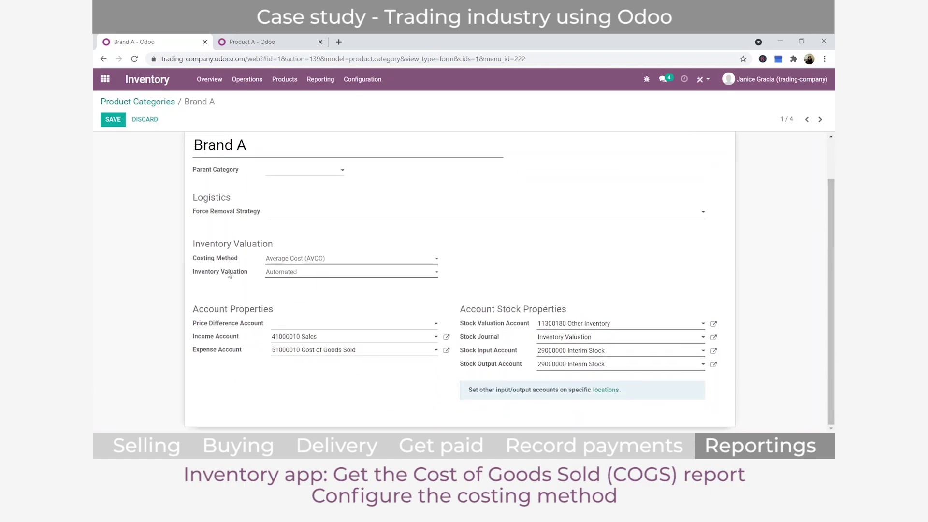
click(281, 275)
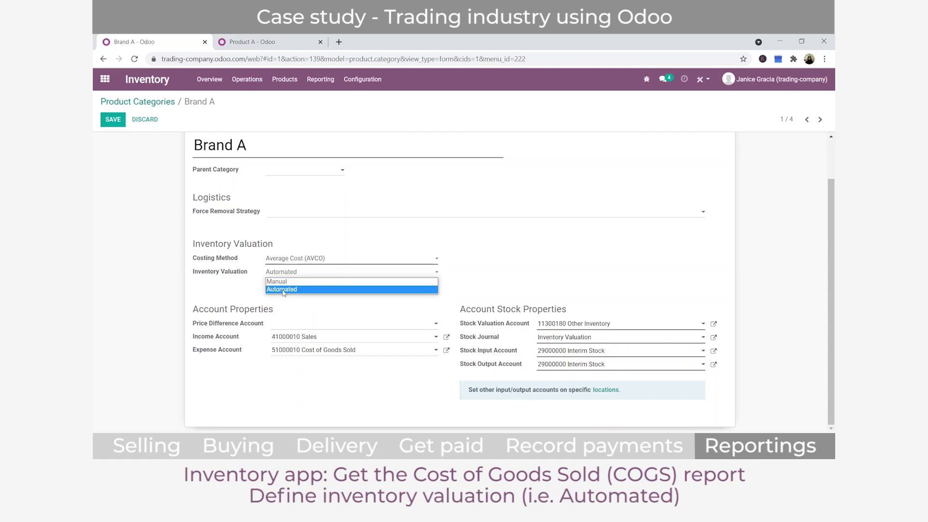
click(284, 290)
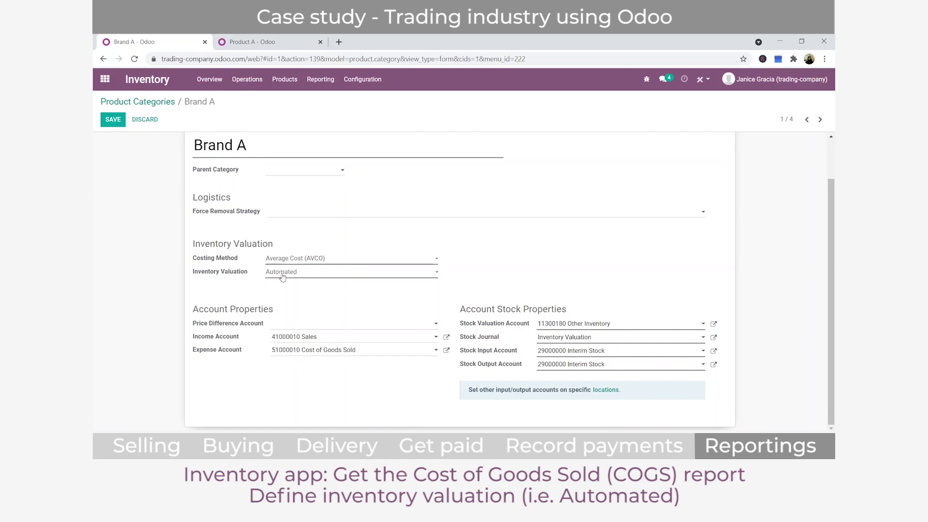
click(288, 276)
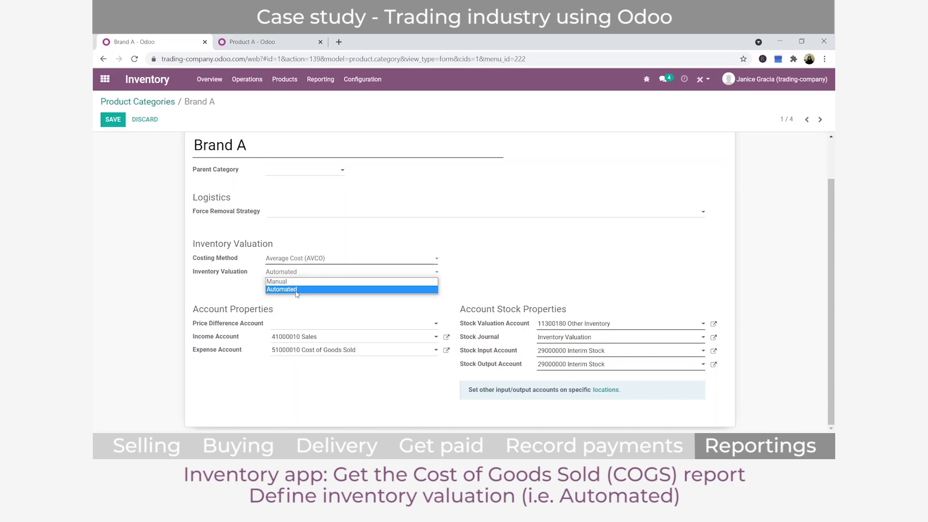
click(296, 290)
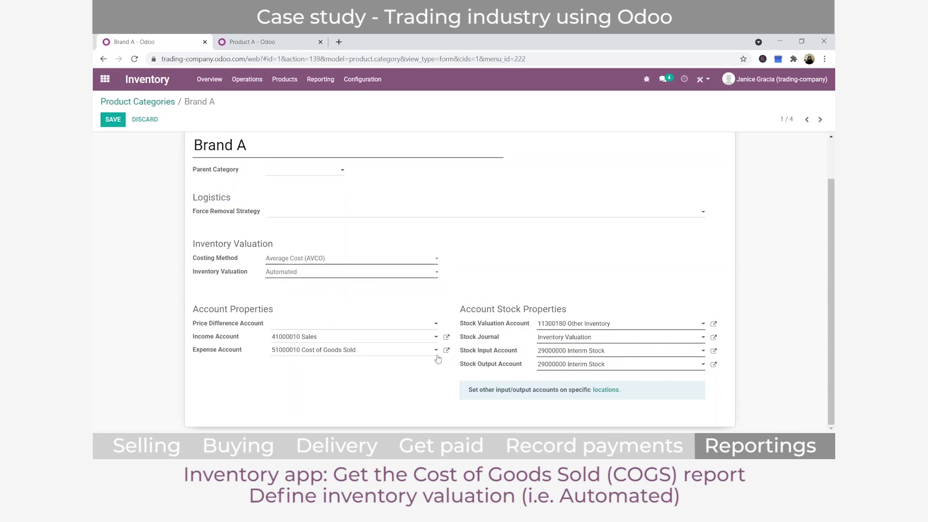
Review Brand A's income, expense, stock input and stock output accounts, and save the category
drag(216, 337, 233, 350)
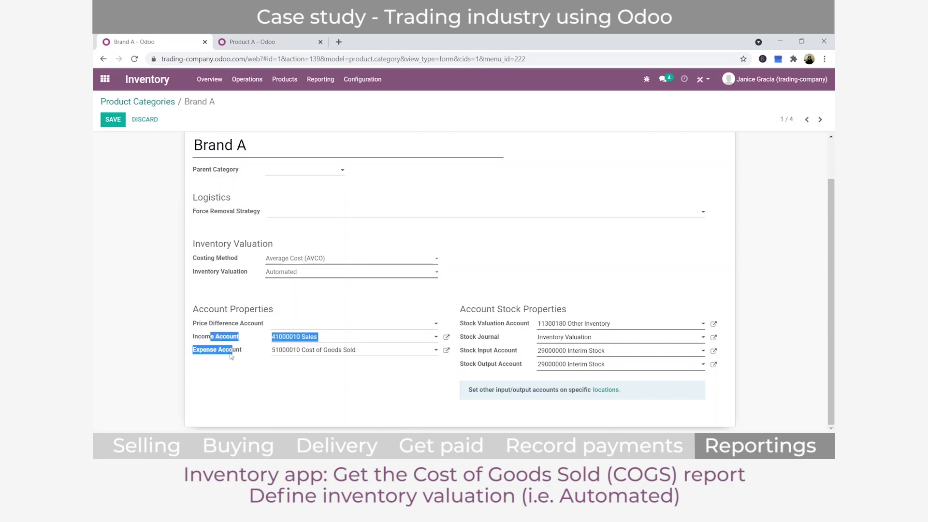
drag(484, 351, 513, 364)
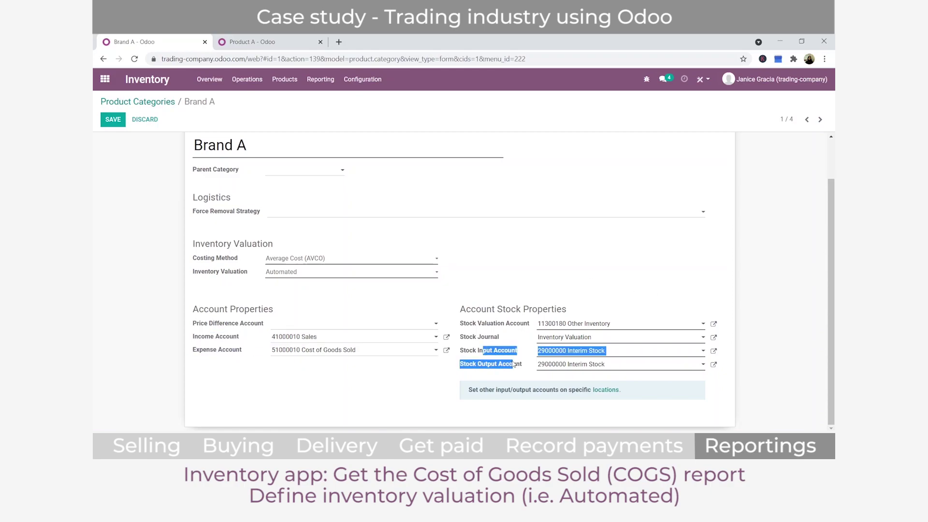
click(503, 368)
click(538, 246)
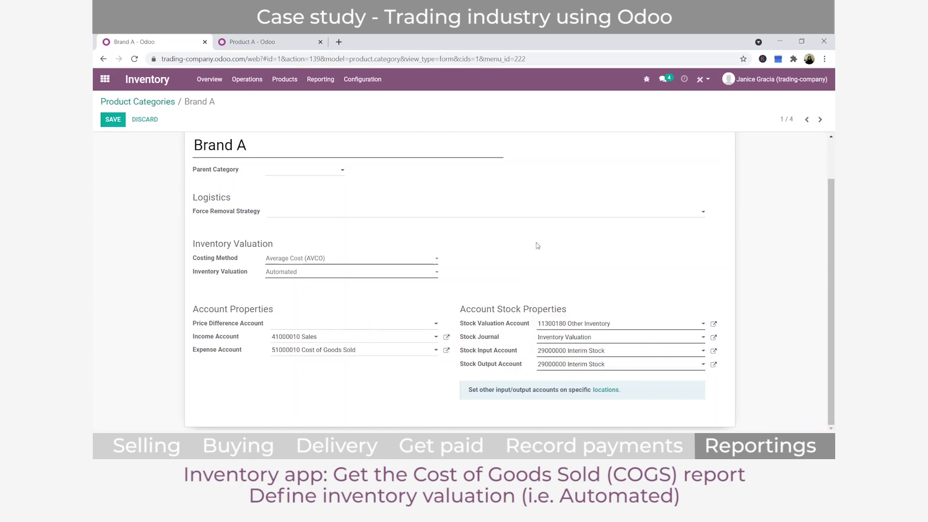
click(111, 119)
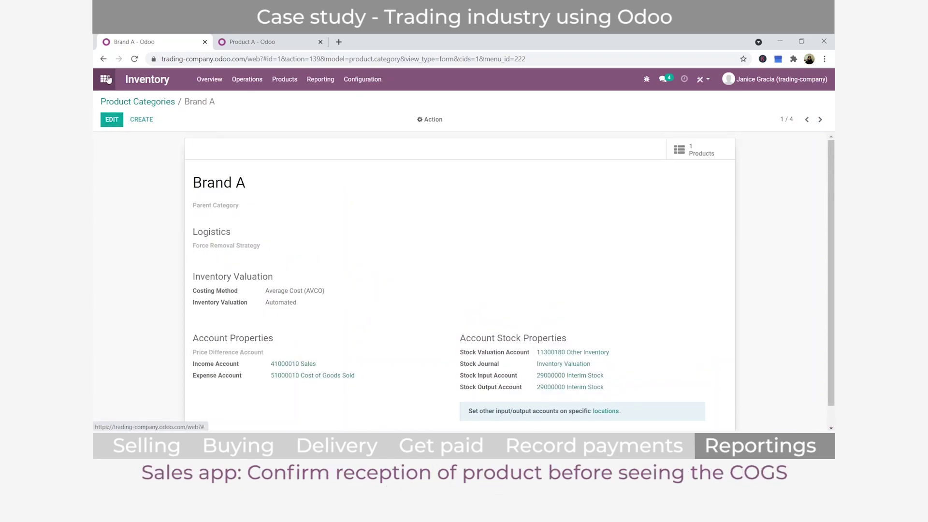
Switch to the Sales app, confirm Customer A's most recent quotation and view the operations of its delivery
click(105, 79)
click(361, 160)
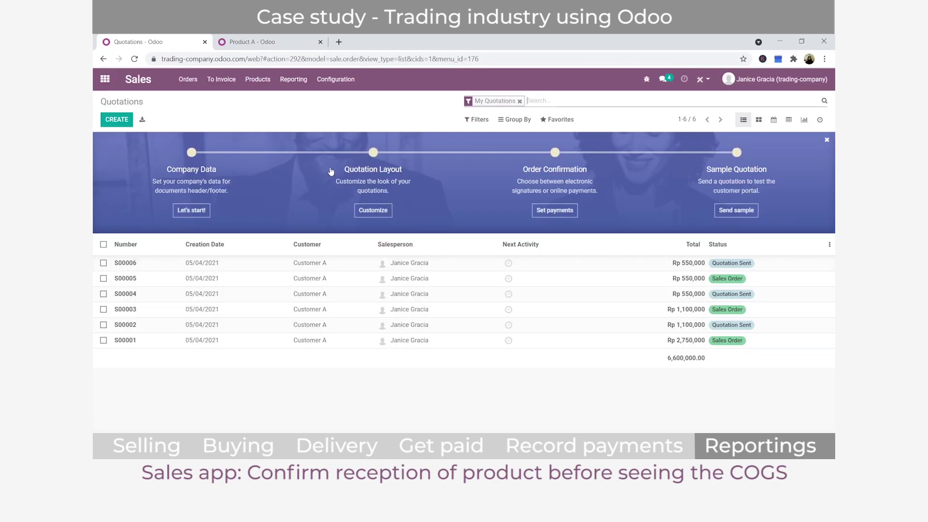
click(274, 269)
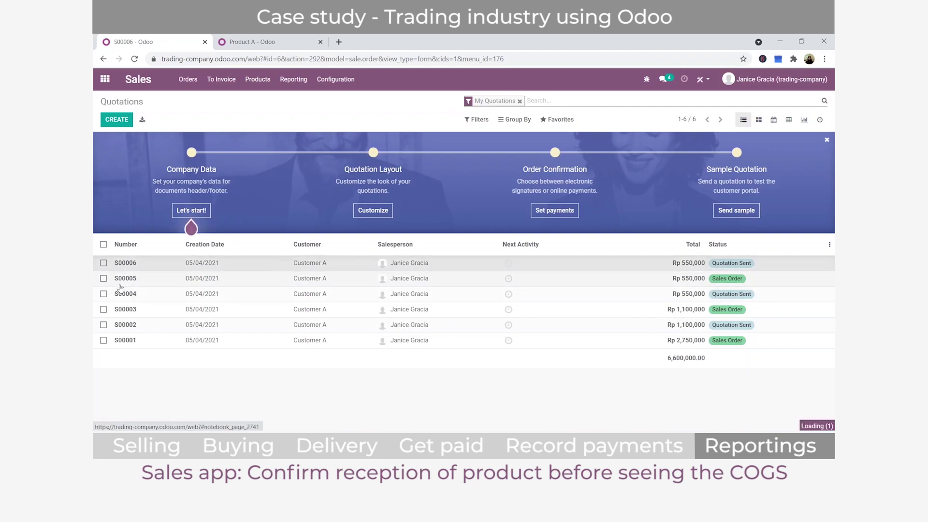
click(132, 144)
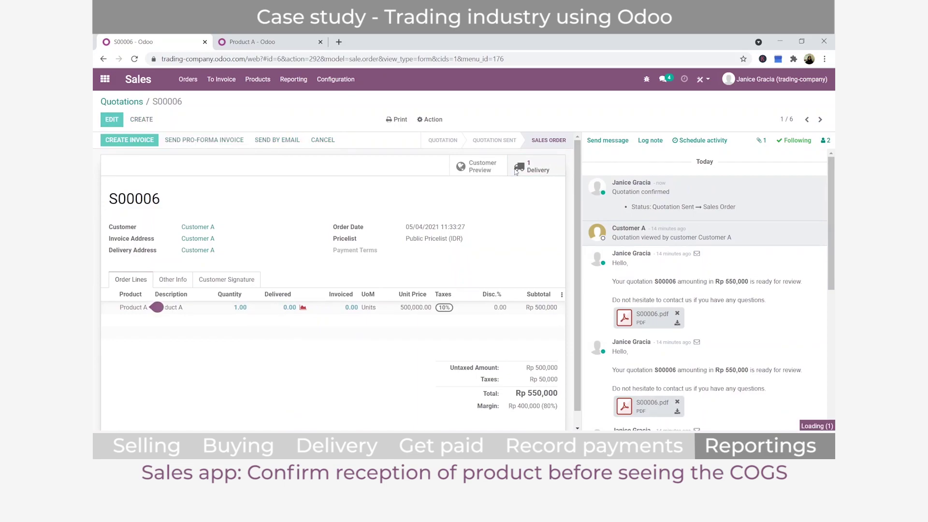
click(532, 167)
click(197, 258)
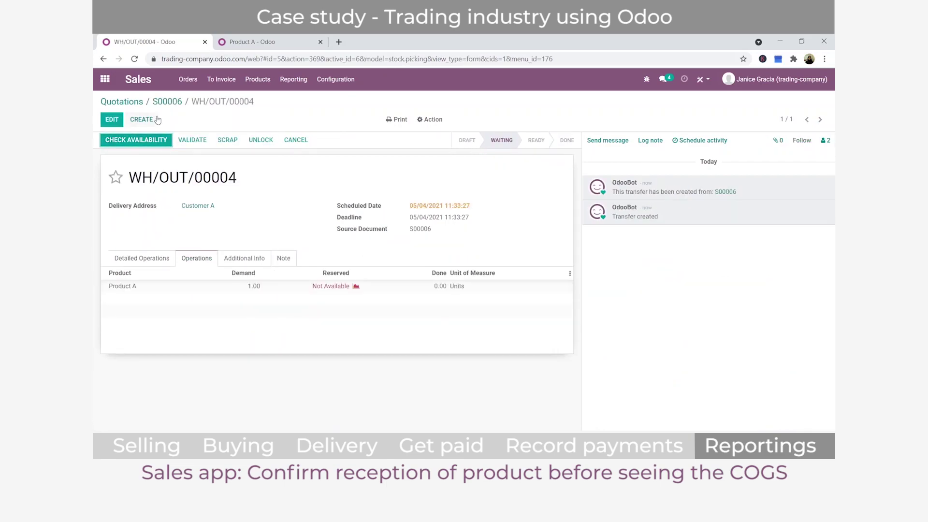
Return to the quotations list and look at the more recent quotation that is still marked Quotation Sent
click(168, 106)
click(122, 101)
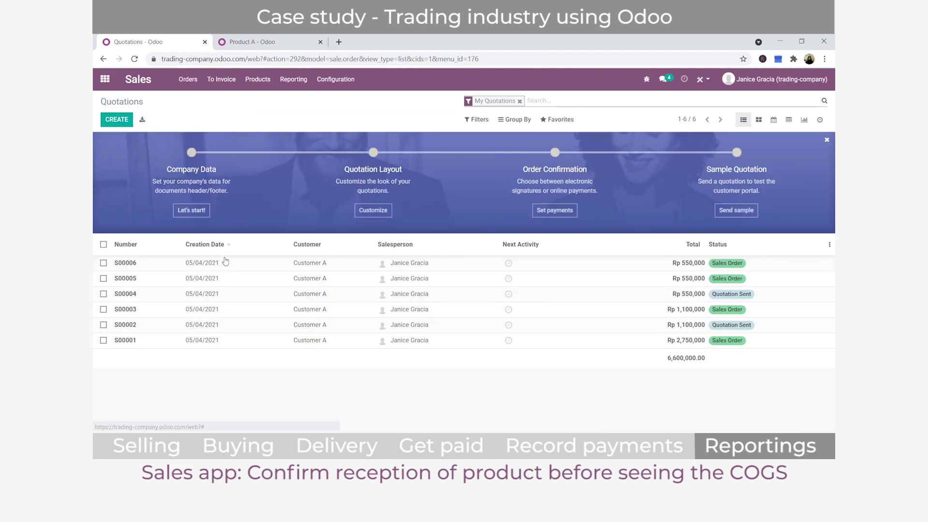
click(219, 295)
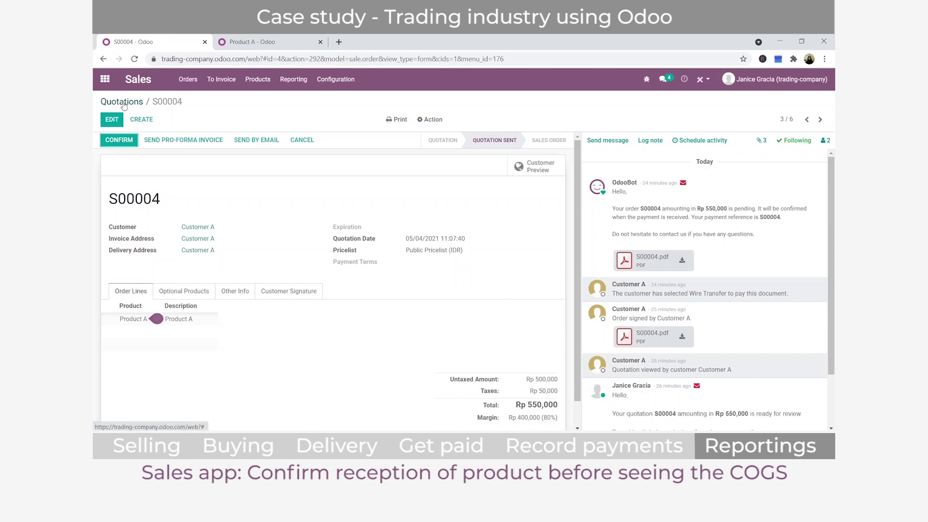
click(122, 102)
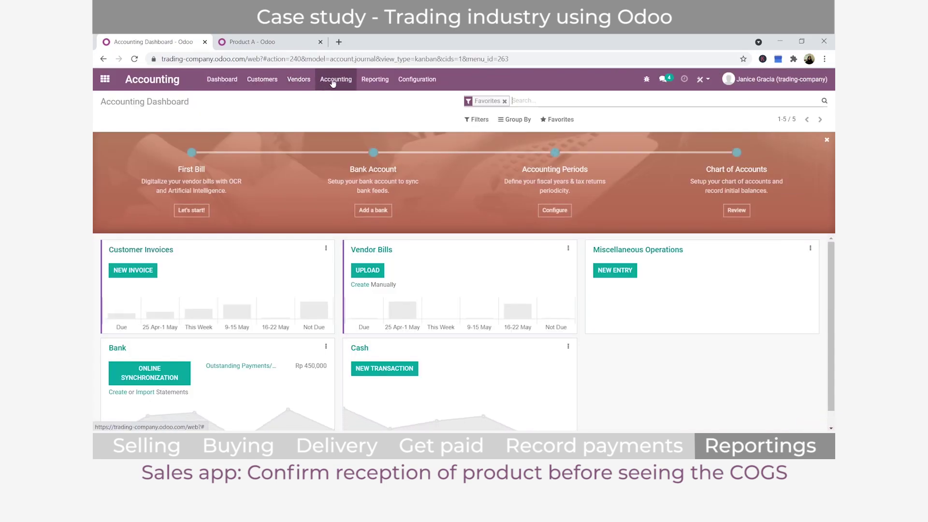
Open the Inventory Valuation journal entry for Vendor A's receipt of Product A and examine its debit and credit lines
click(336, 79)
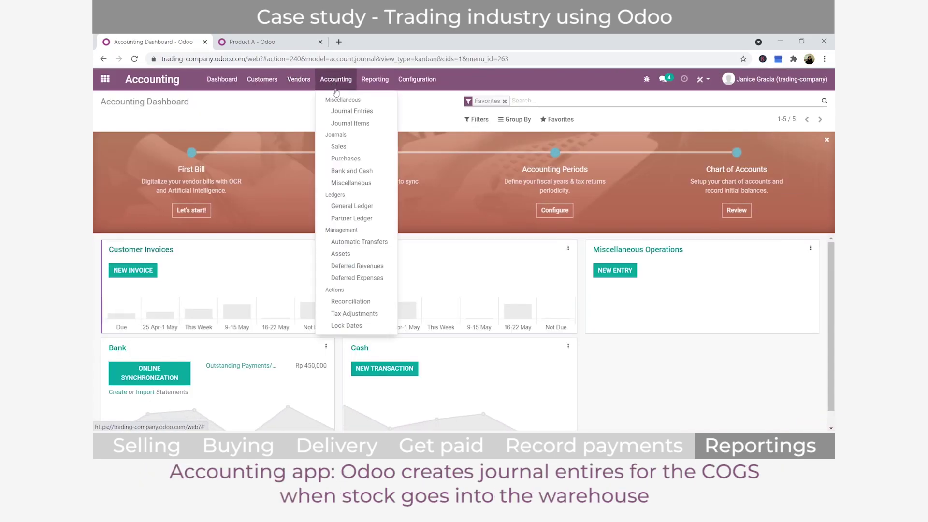
click(342, 111)
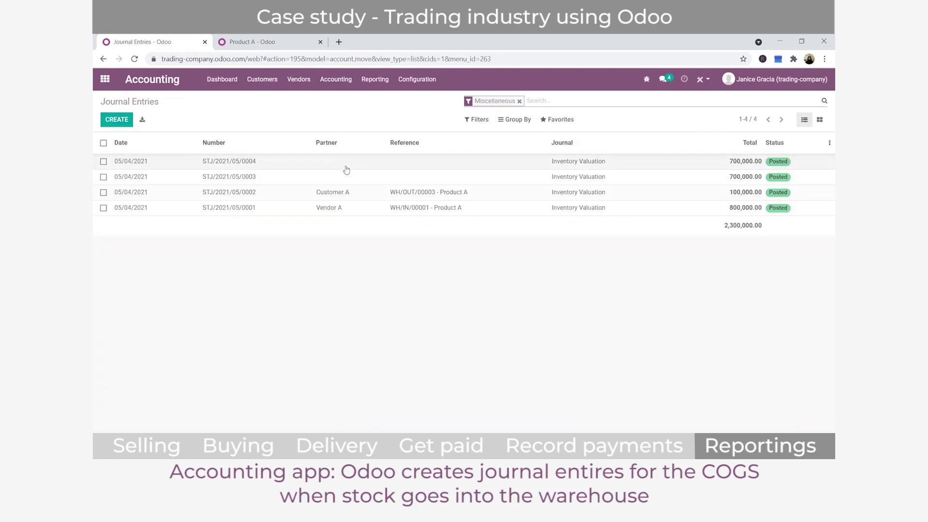
click(342, 213)
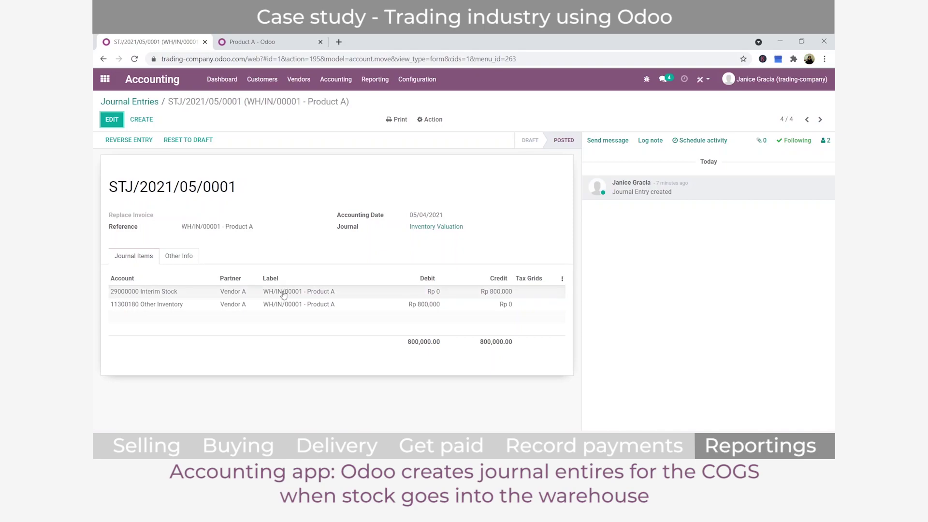
mouse_move(276, 308)
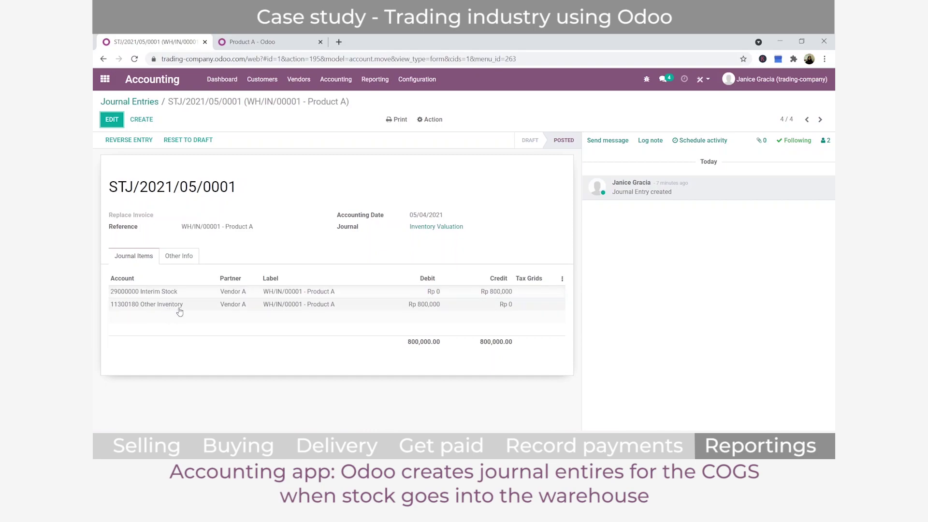
Switch to the Inventory app, open Product A and check its cost per unit
click(107, 82)
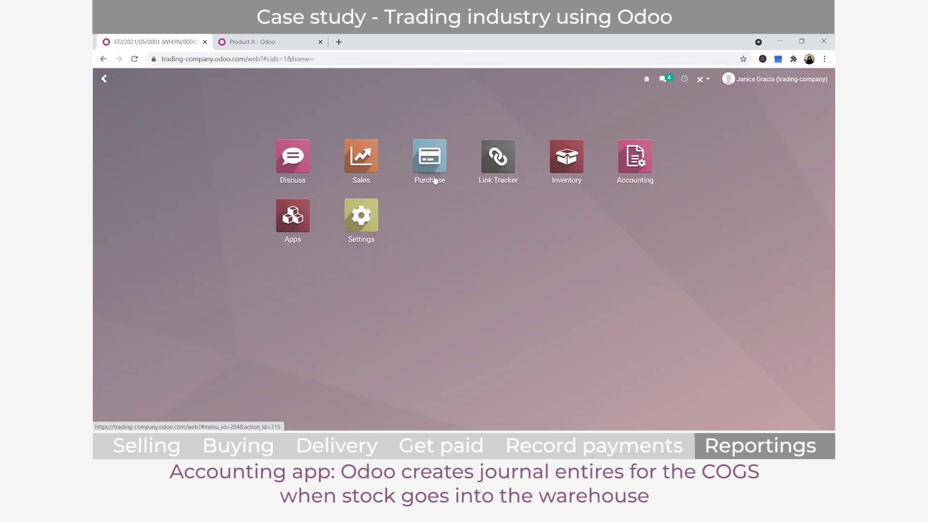
click(560, 177)
click(285, 79)
click(291, 97)
click(231, 161)
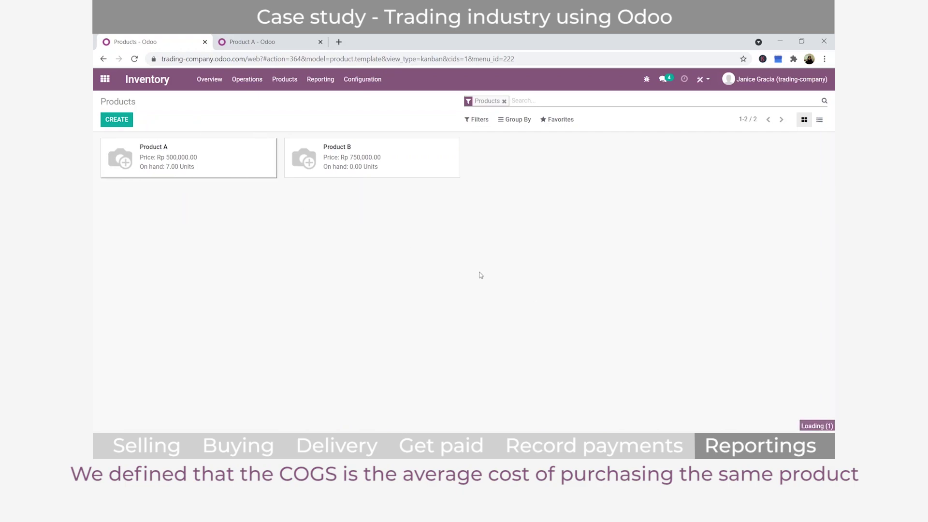
double_click(421, 300)
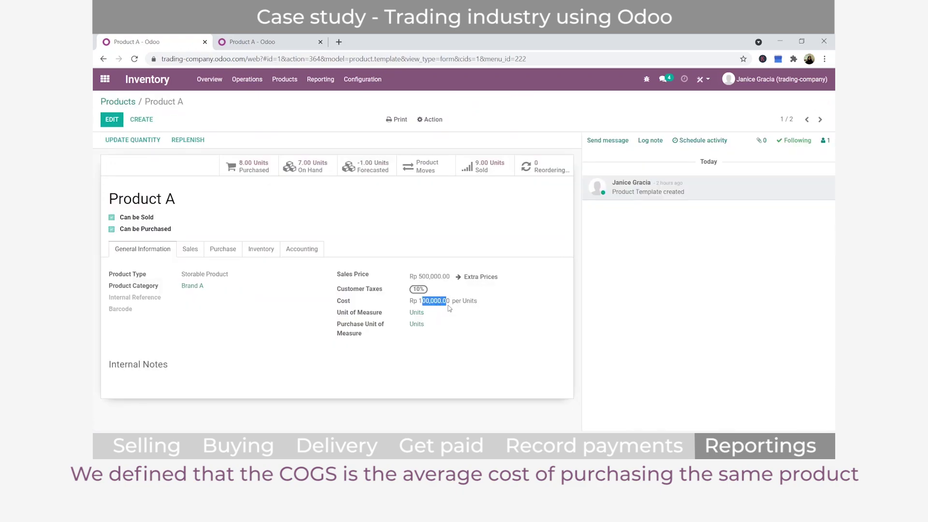
Switch to the Purchase app and start a new request for quotation with Vendor B as the vendor
click(104, 79)
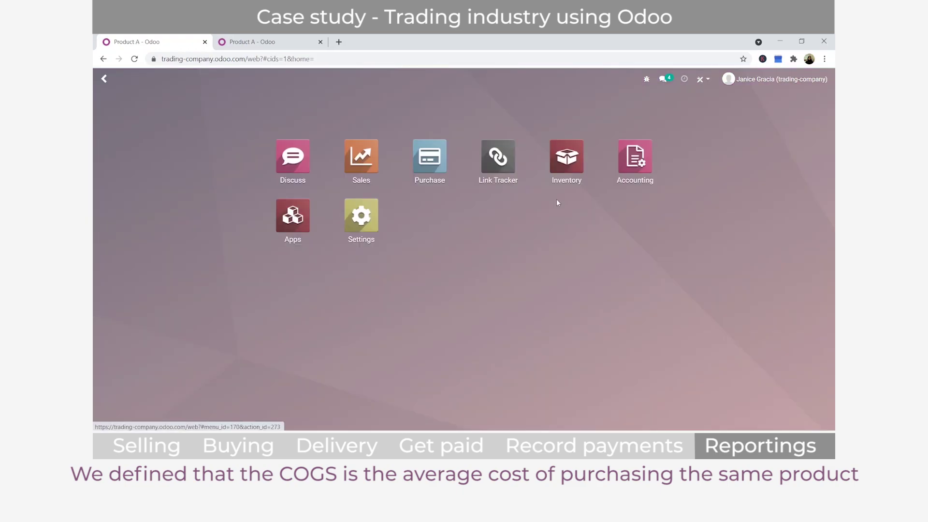
click(430, 159)
click(117, 119)
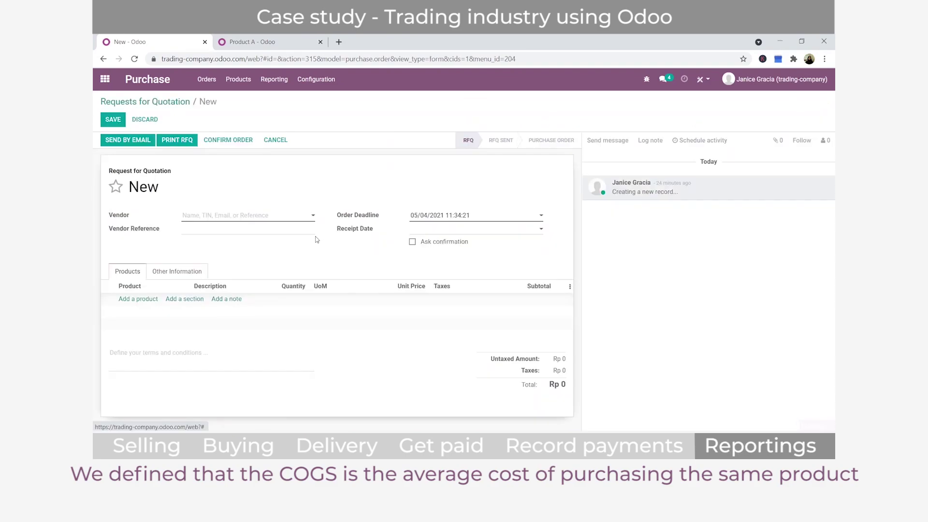
click(283, 216)
click(268, 250)
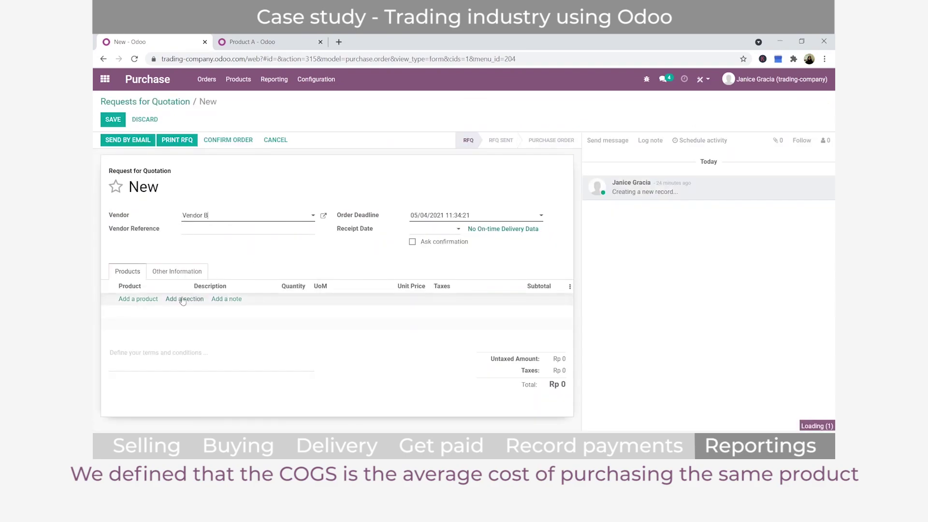
Add Product A to the Vendor B request for quotation with a quantity of 6 and a unit price of 175,000
click(138, 298)
click(158, 300)
click(172, 311)
click(308, 299)
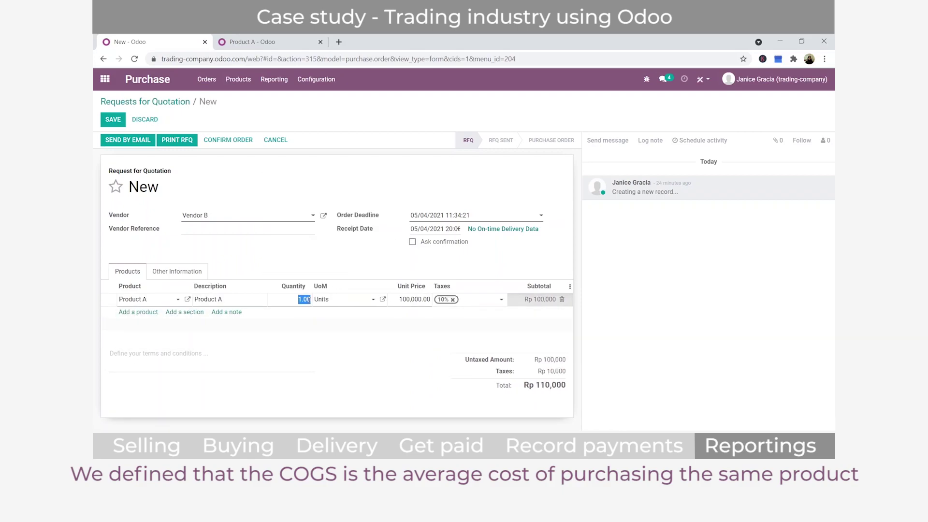
click(404, 300)
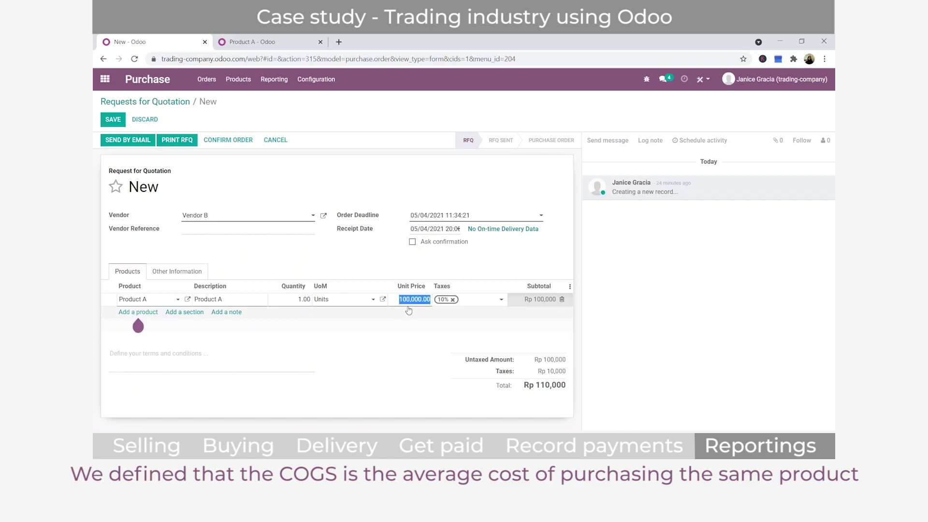
text(1)
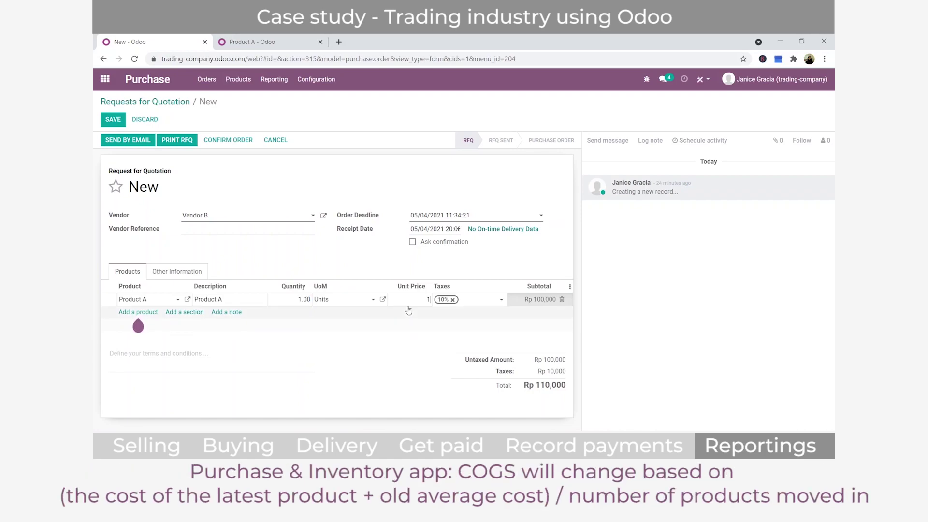
click(291, 300)
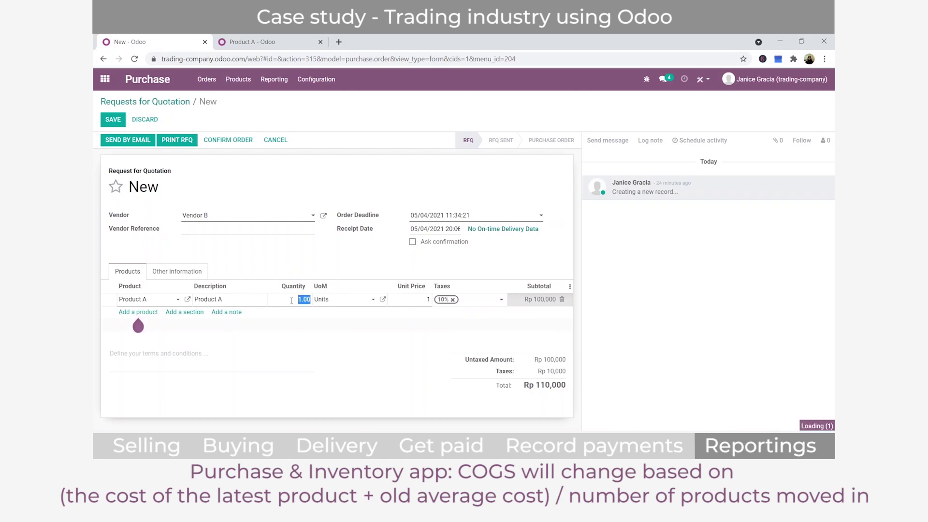
text(6)
click(429, 300)
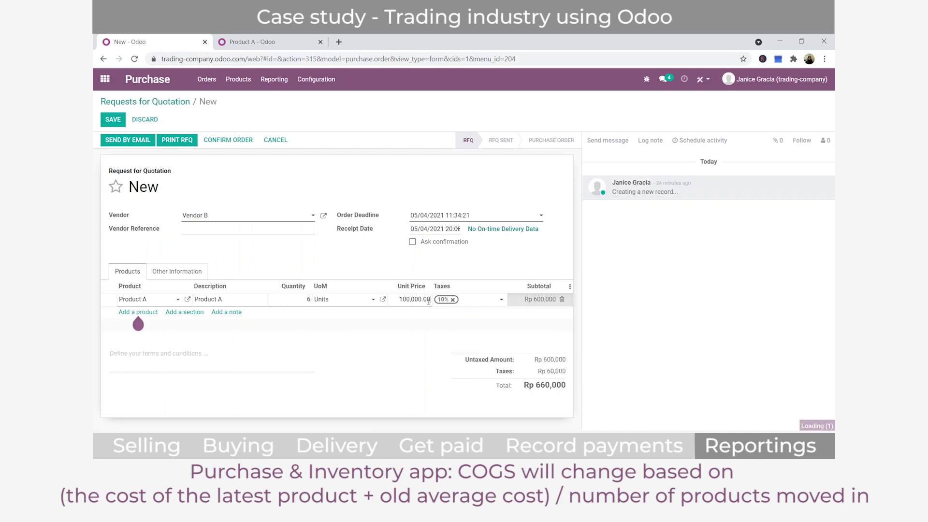
text(1)
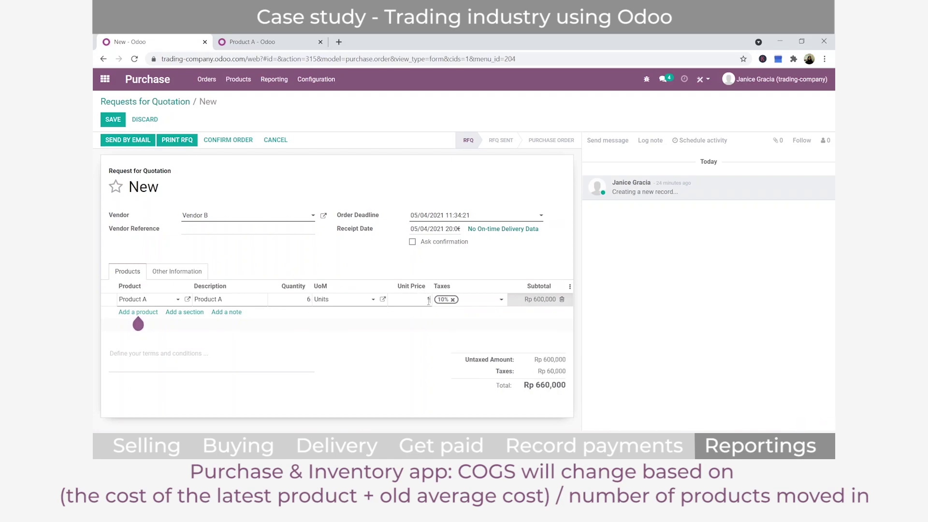
text(75000)
click(422, 387)
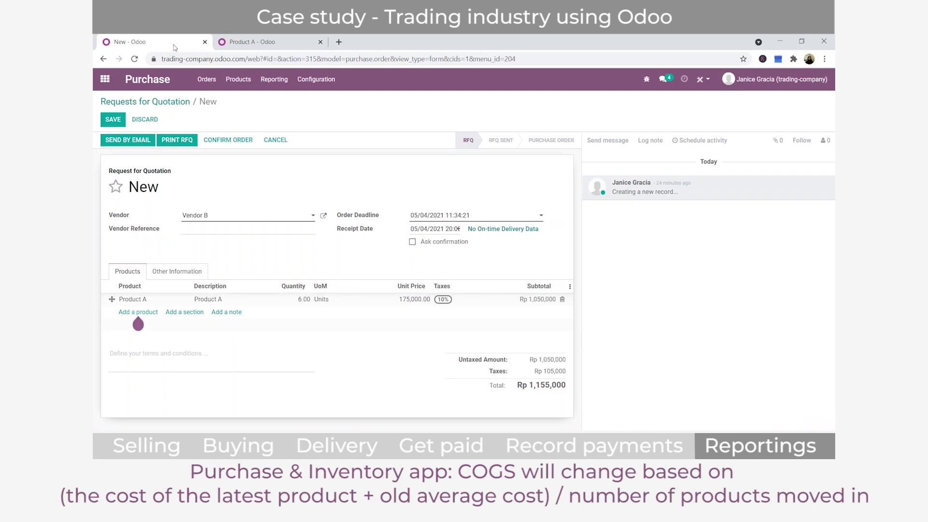
Save and confirm the Vendor B order, and validate the receipt of its full quantity as an immediate transfer
click(114, 120)
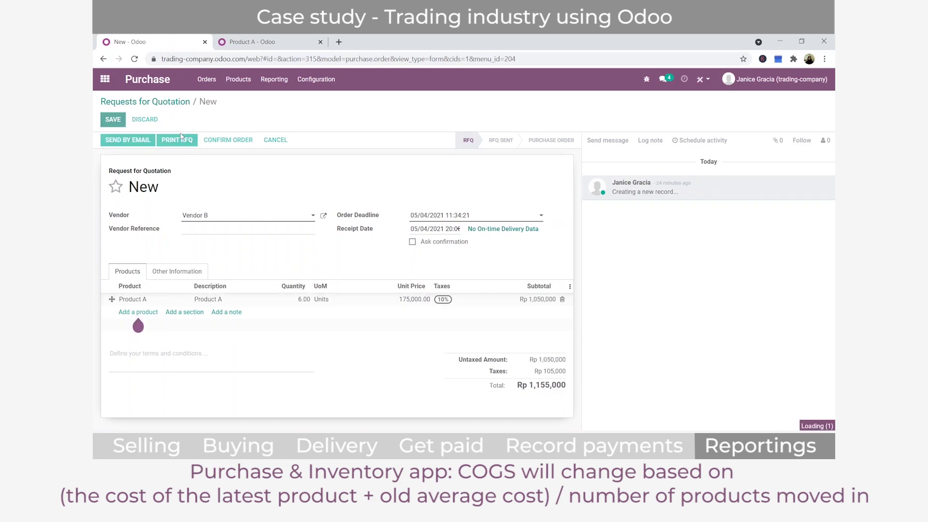
click(227, 143)
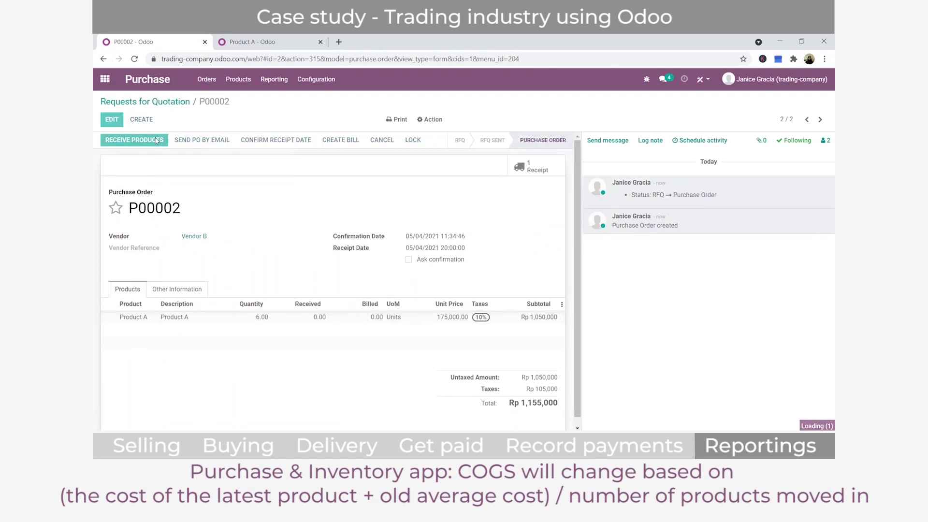
click(132, 138)
click(131, 139)
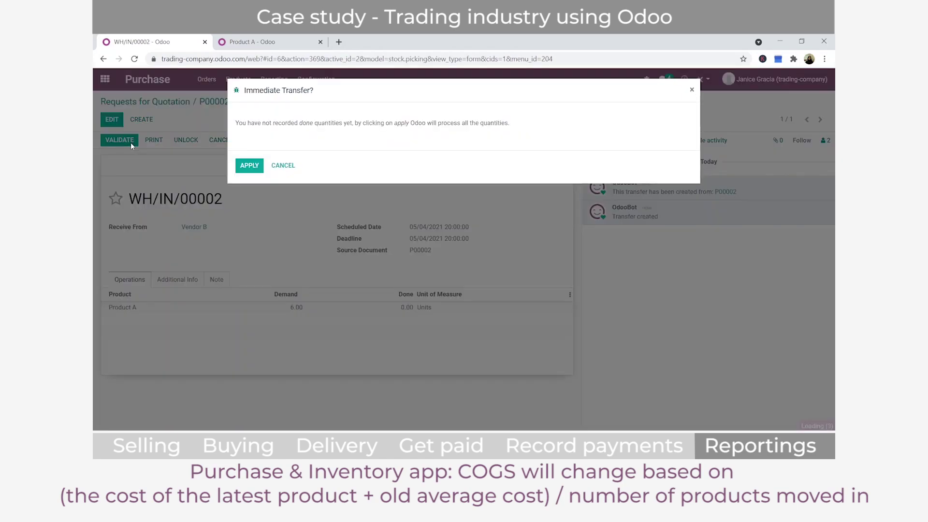
click(237, 166)
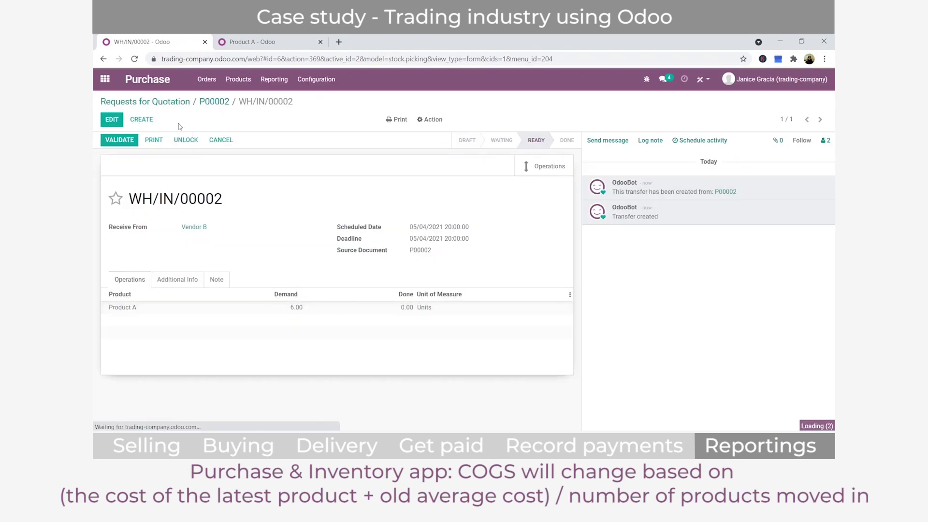
Switch to the Inventory app, open Product A and check its average cost after Vendor B's receipt
click(105, 80)
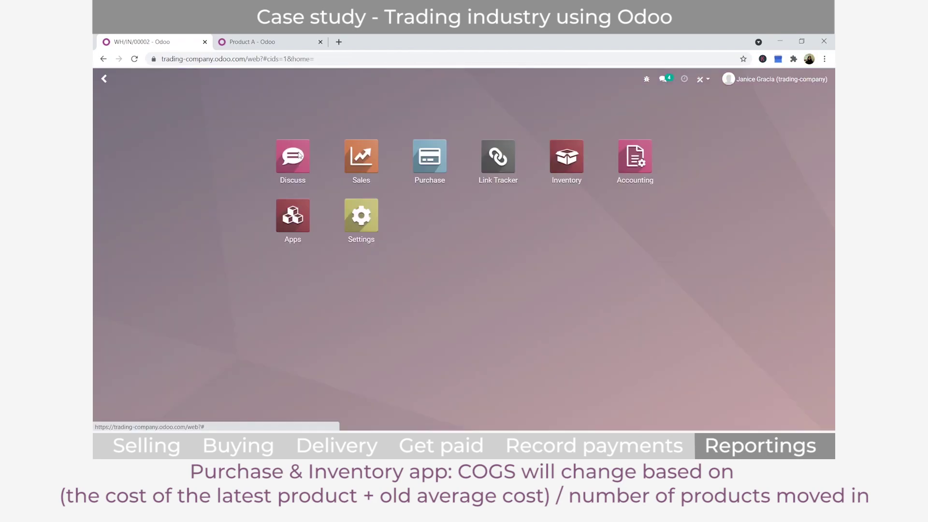
click(556, 168)
click(288, 80)
click(290, 100)
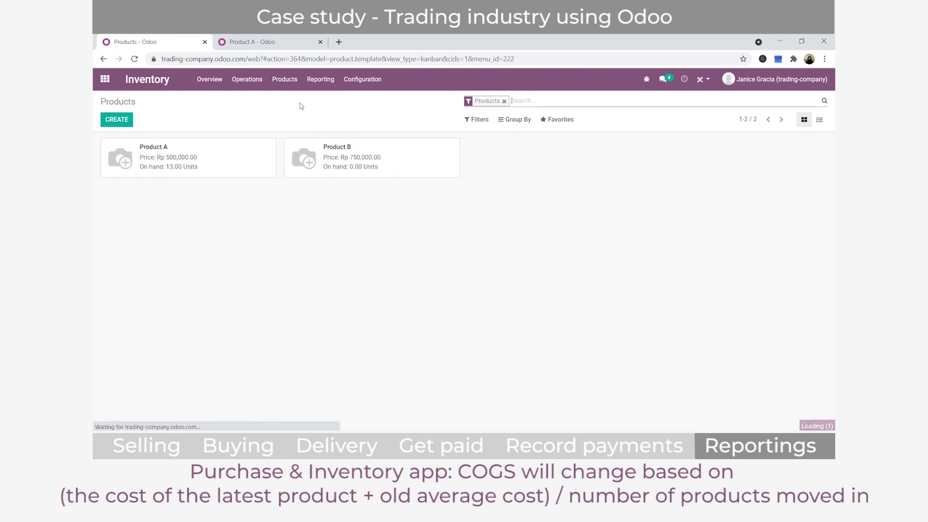
click(249, 164)
drag(418, 301, 453, 302)
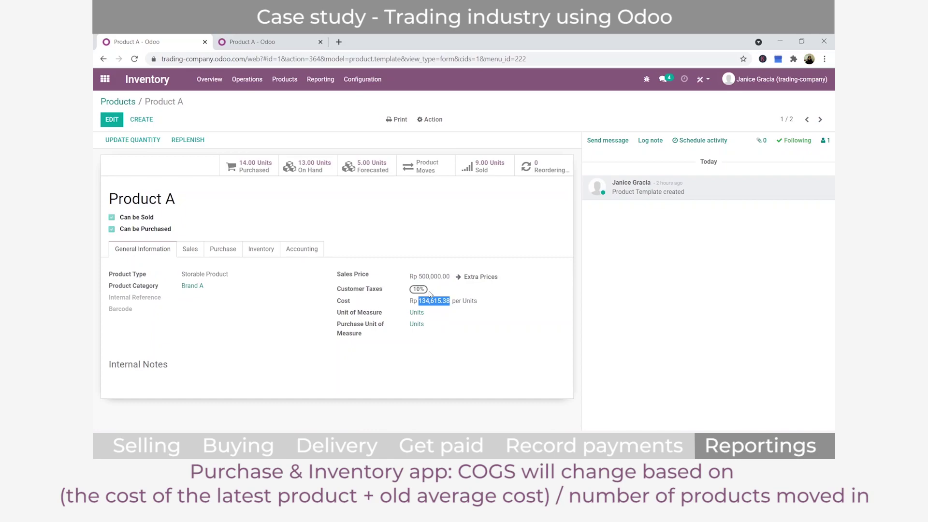
Switch to the Accounting app and look up the Inventory Valuation entry for Vendor B's receipt among the journal entries
click(105, 78)
click(633, 174)
click(336, 79)
click(354, 114)
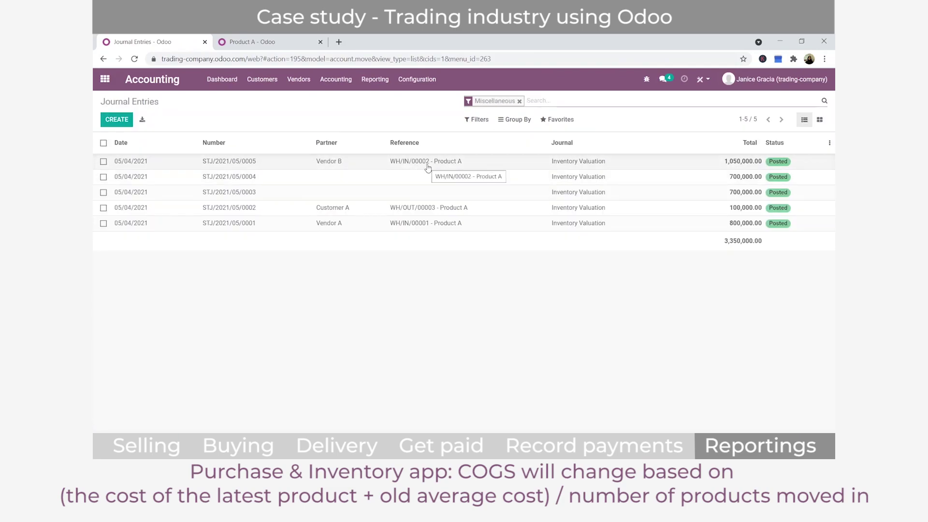
Switch to the Sales app, open the most recent sales order and view its invoice creation options without creating an invoice
click(106, 83)
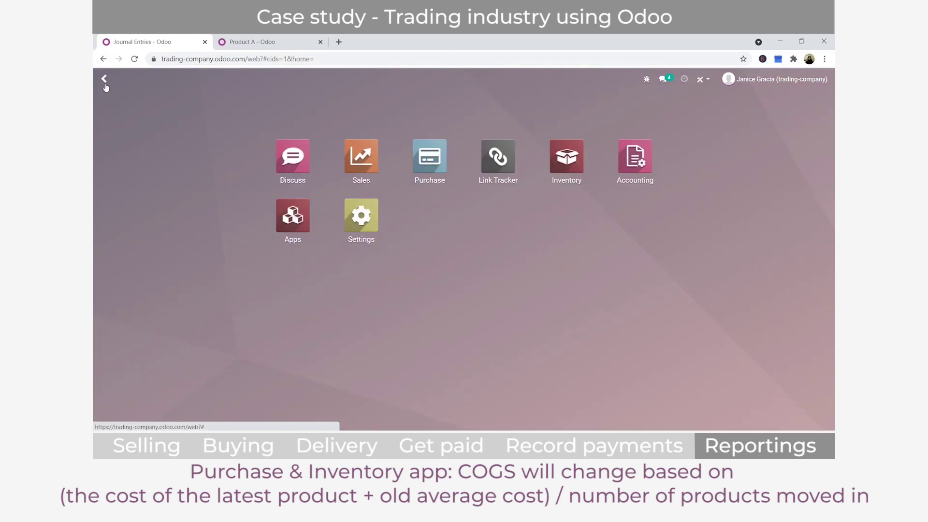
click(343, 175)
click(248, 262)
click(124, 144)
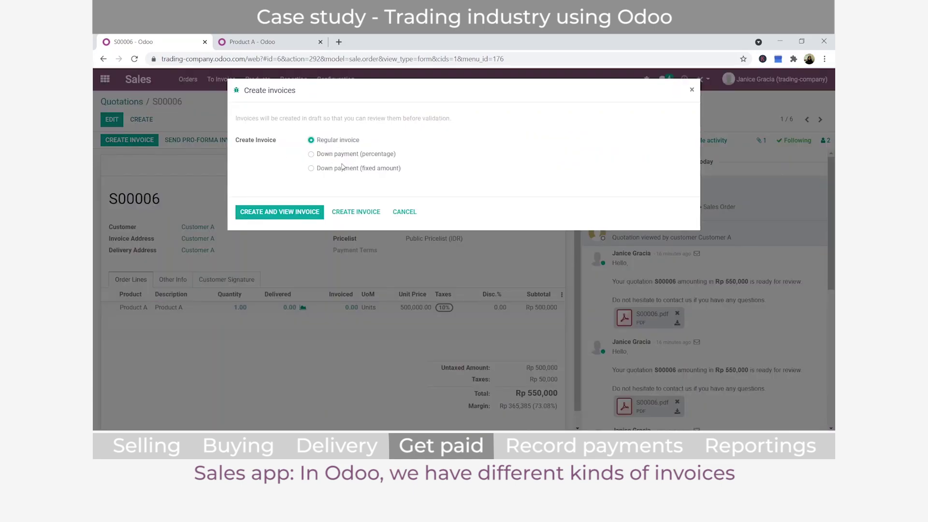
click(405, 213)
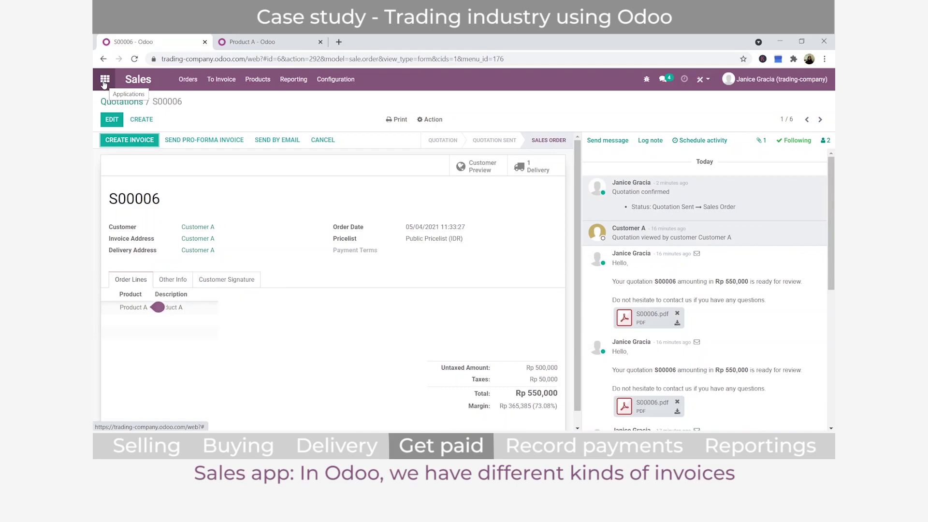
Create a new quotation for Customer A with one unit of Product A and confirm it as a sales order
click(105, 80)
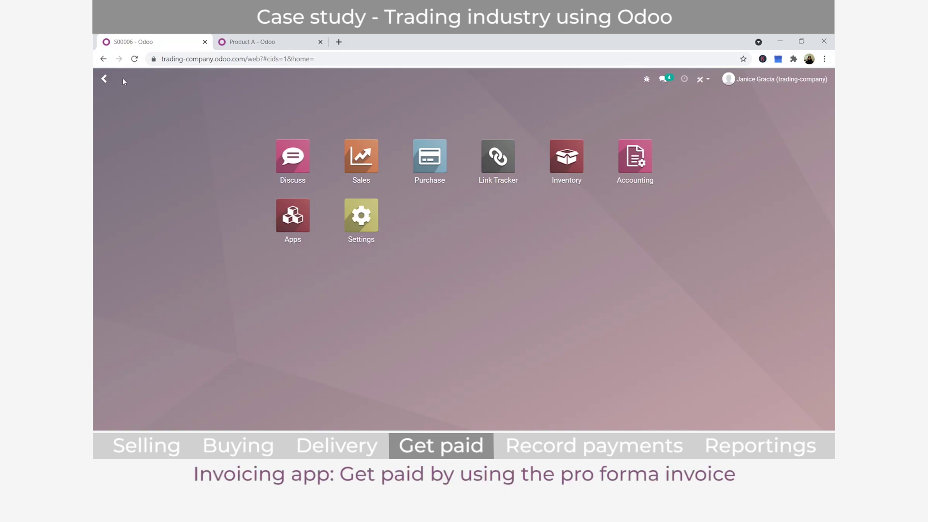
click(360, 164)
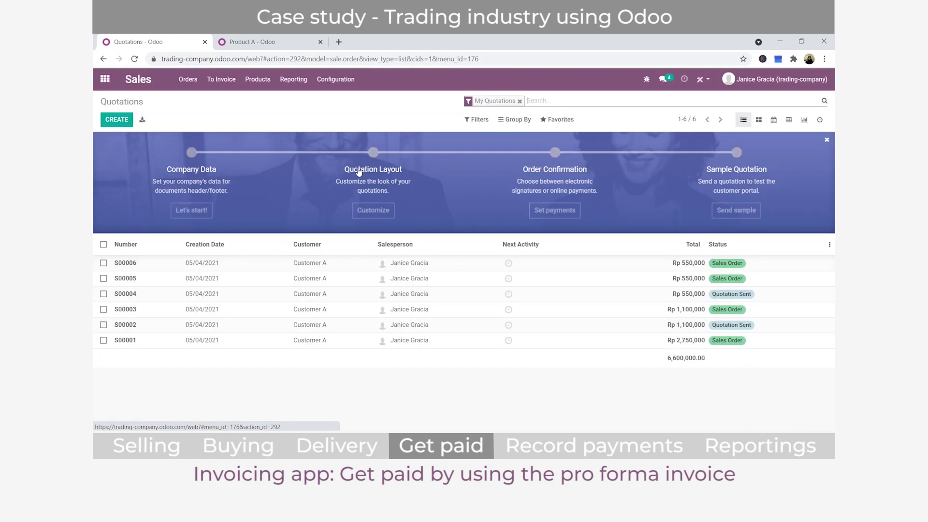
click(116, 120)
click(245, 232)
click(184, 288)
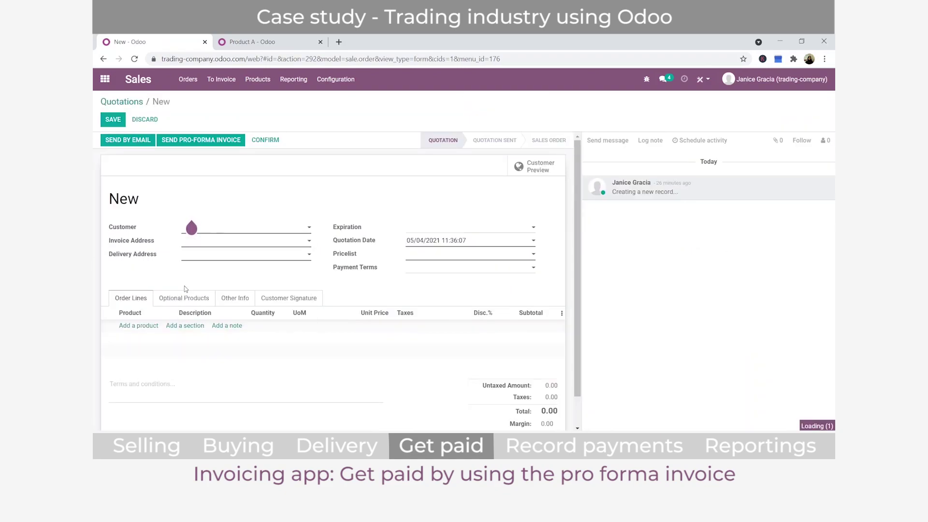
click(142, 325)
click(132, 338)
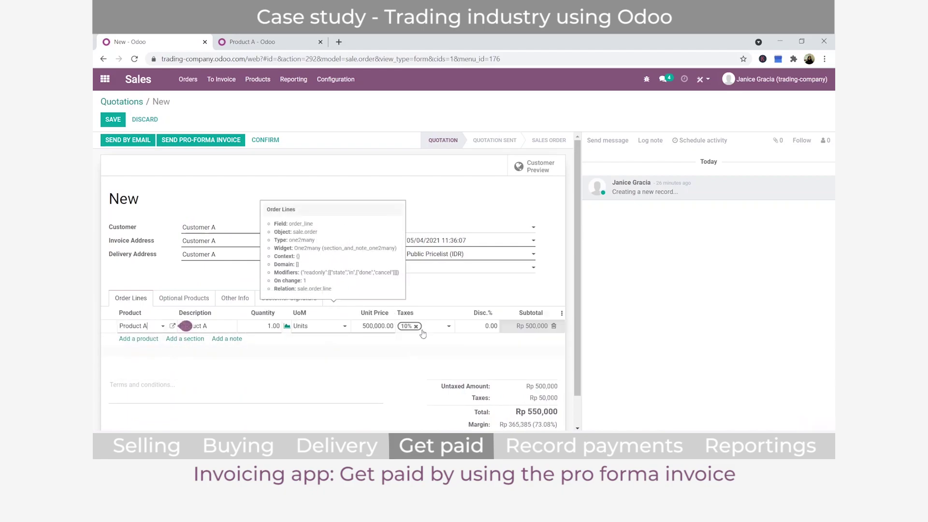
click(268, 144)
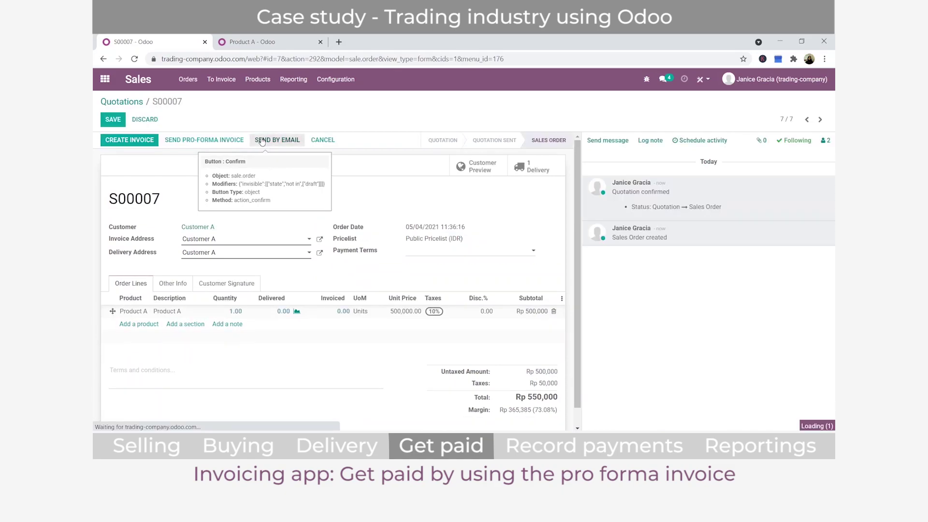
Send the order's pro-forma invoice to Customer A by email and reopen the order from the quotations list
click(189, 145)
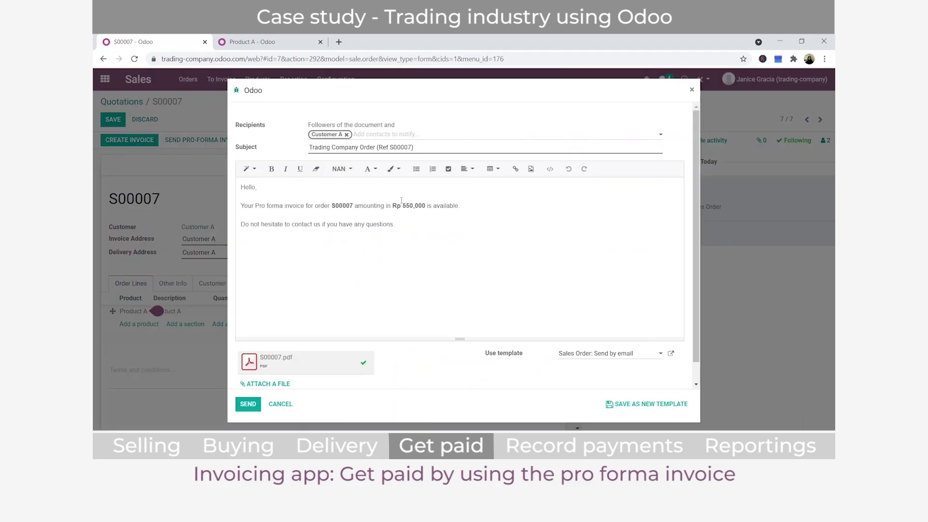
click(253, 409)
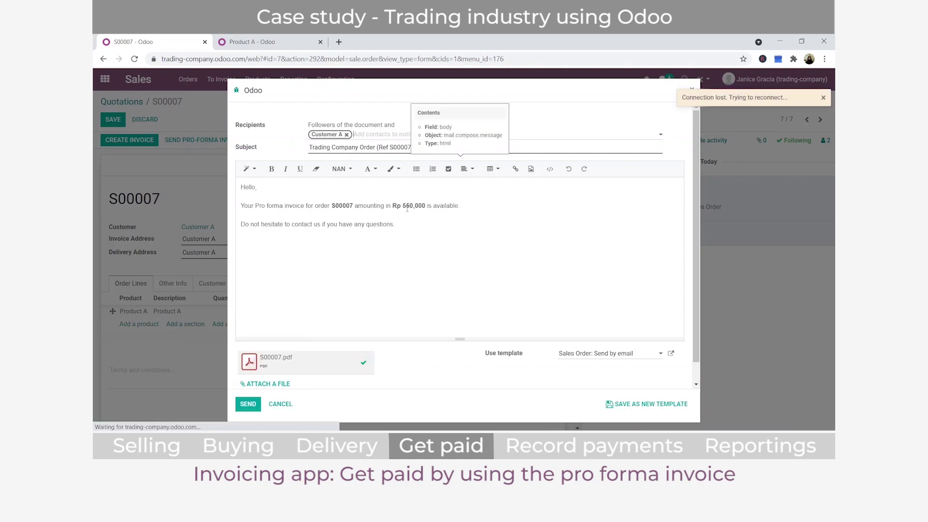
click(280, 404)
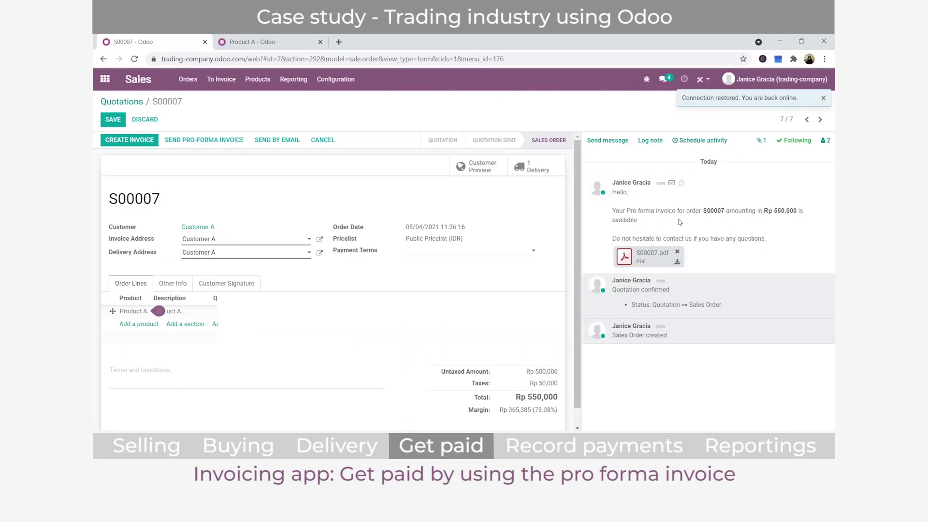
click(121, 103)
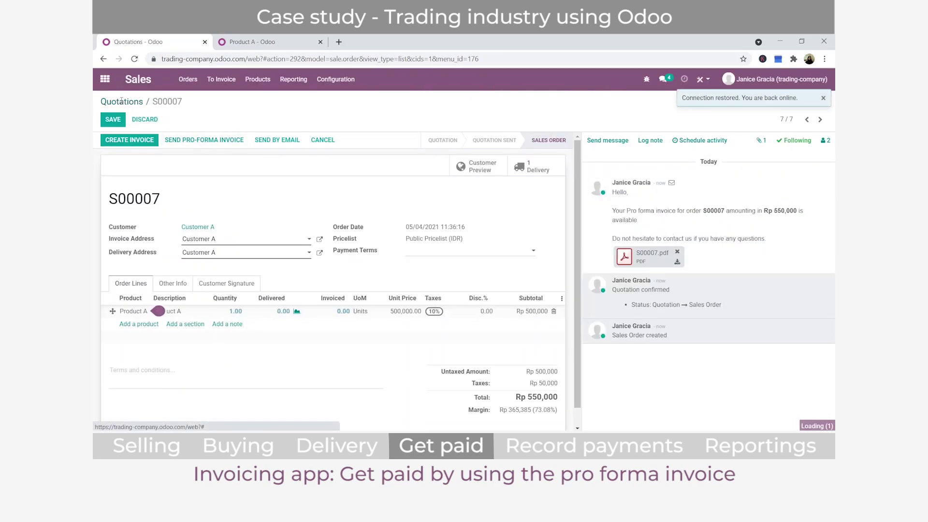
click(216, 264)
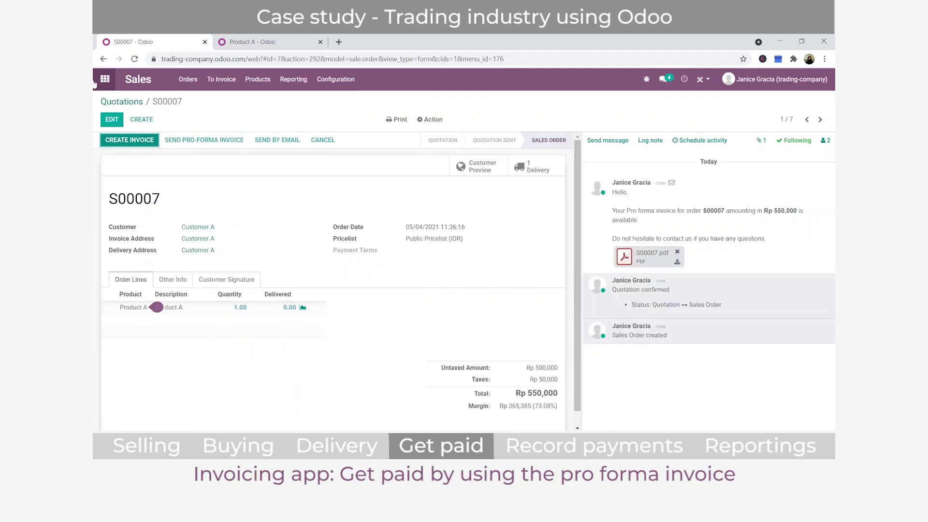
Switch to the Accounting app and start a new customer payment
click(102, 81)
click(634, 155)
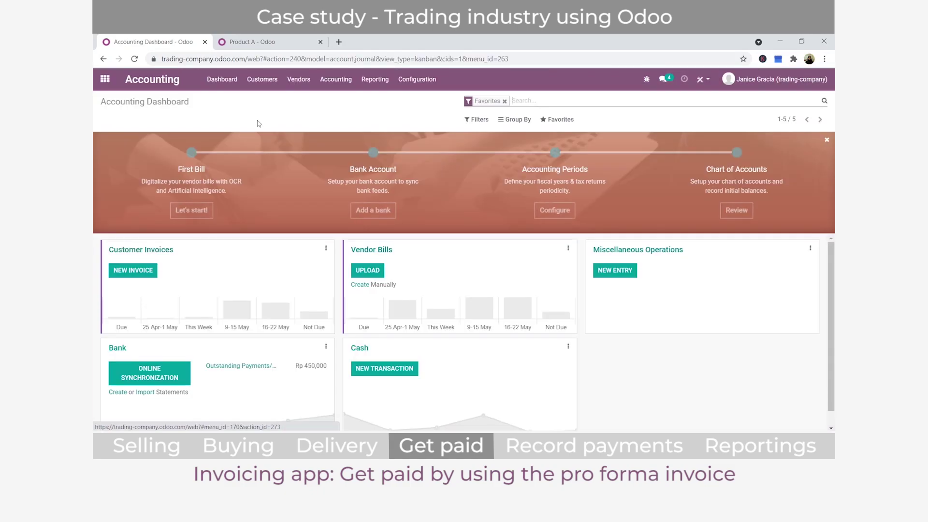
click(260, 86)
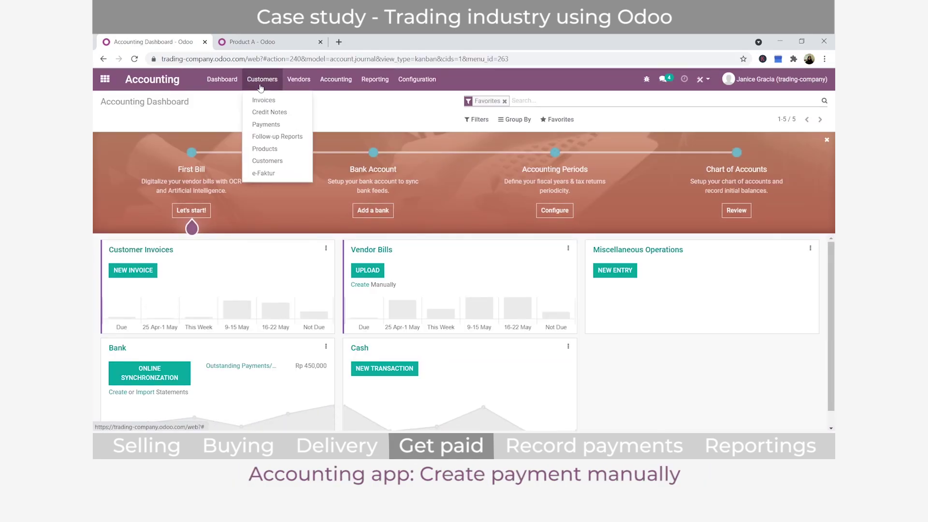
click(266, 124)
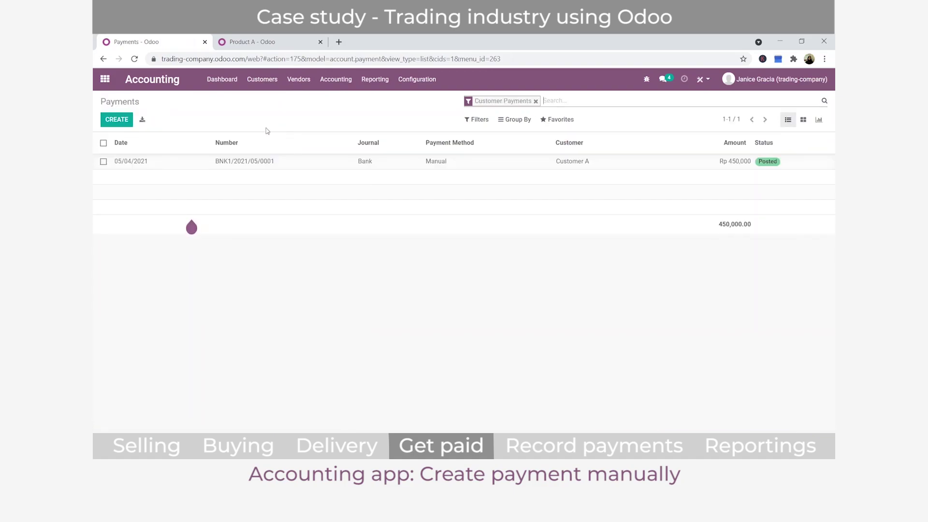
click(118, 120)
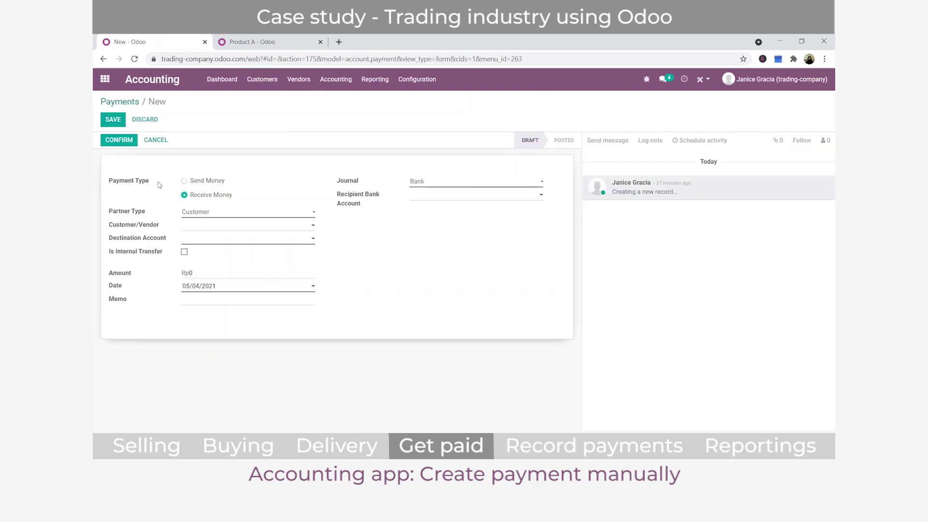
Fill in the payment for Customer A with Rp 550,000 and a memo citing the new sales order, and confirm it
click(200, 229)
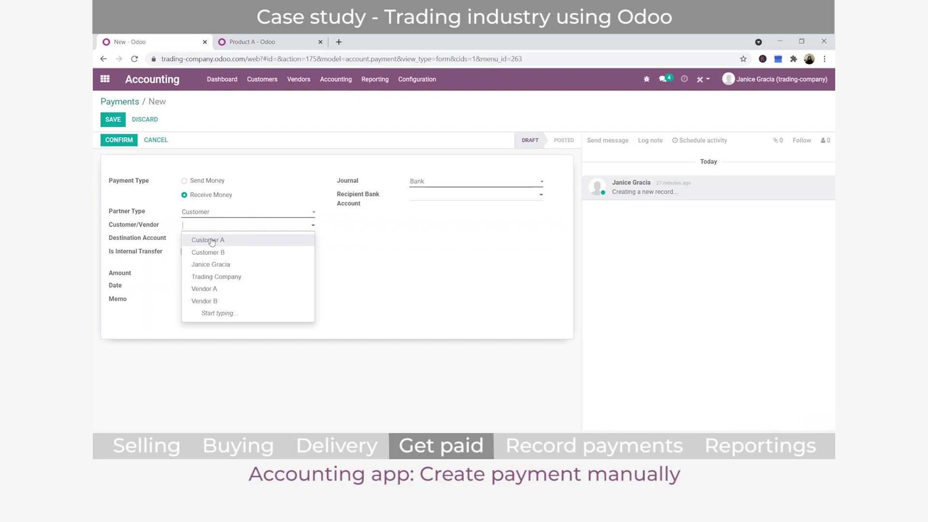
click(211, 241)
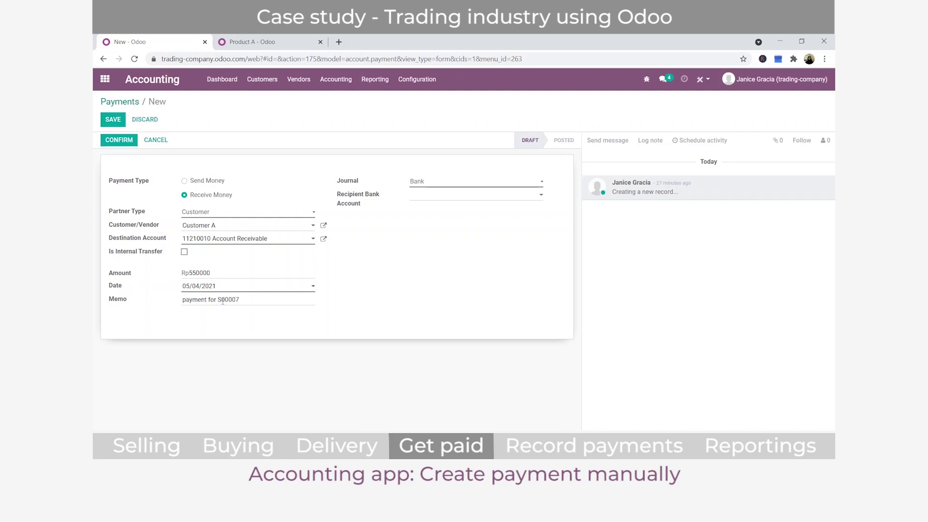
click(117, 141)
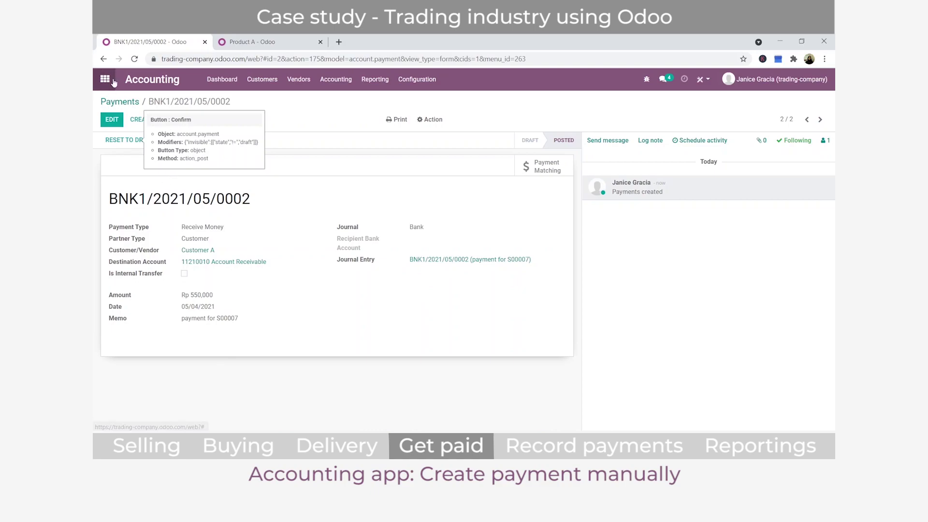
Open Customer A's newest sales order in the Sales app in a duplicate browser tab, keeping the payment record open
right_click(140, 45)
click(178, 102)
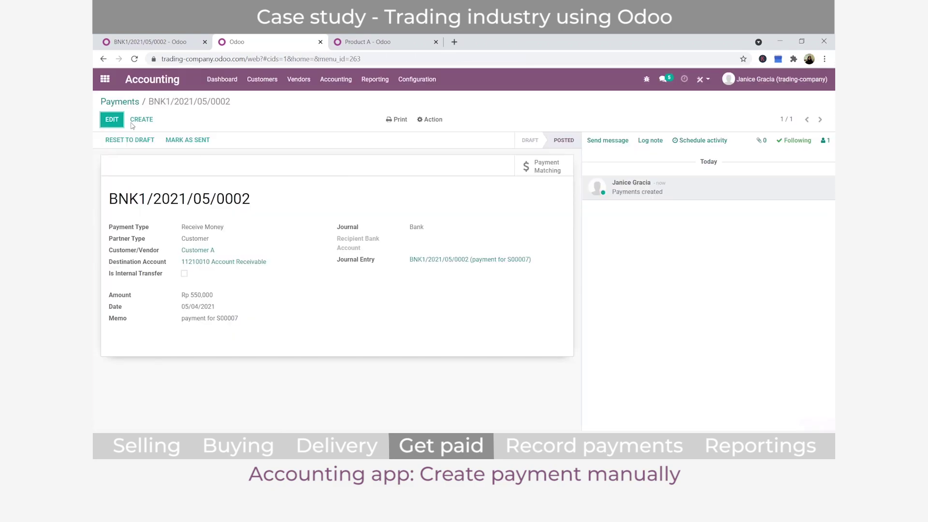
click(105, 79)
click(360, 165)
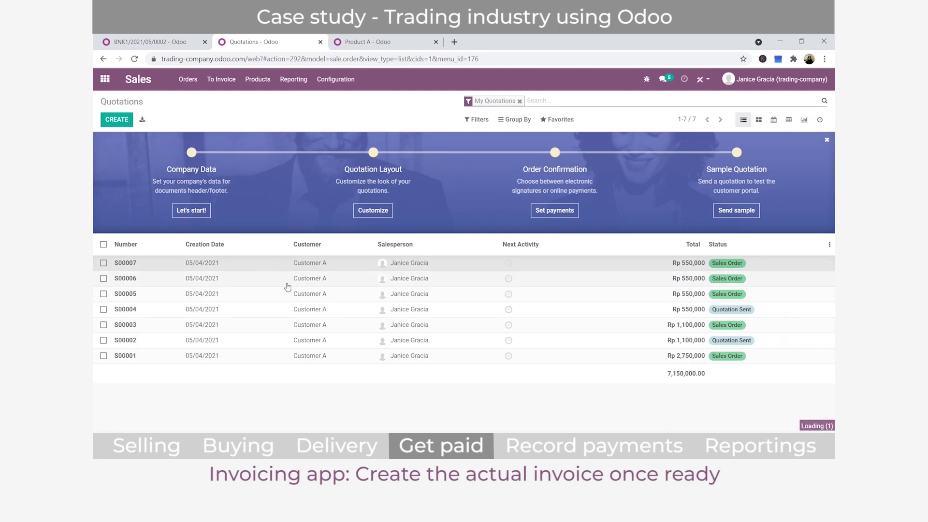
click(287, 265)
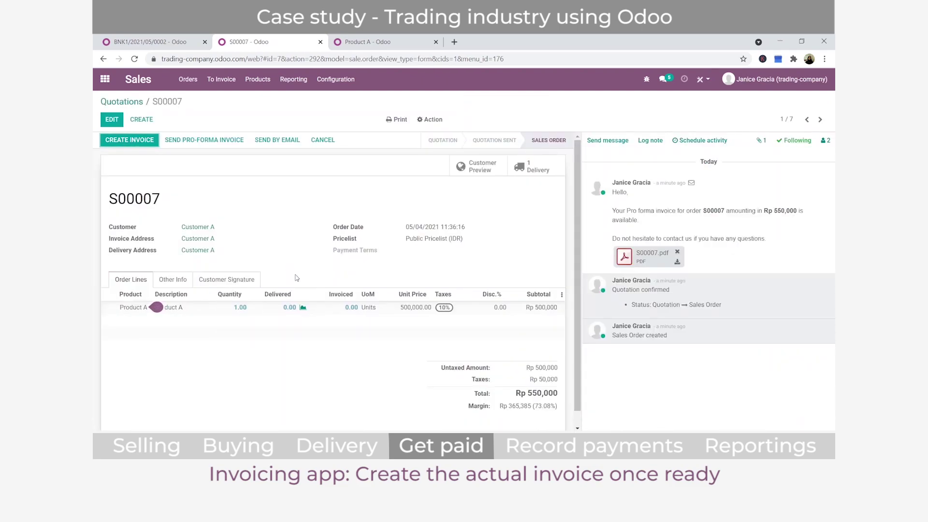
Create the customer invoice from this sales order and confirm it
click(146, 141)
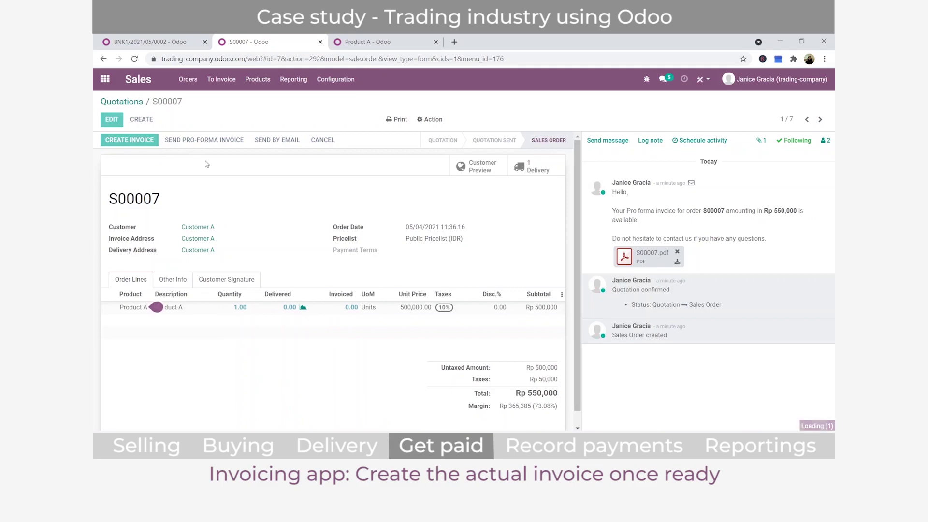
click(271, 214)
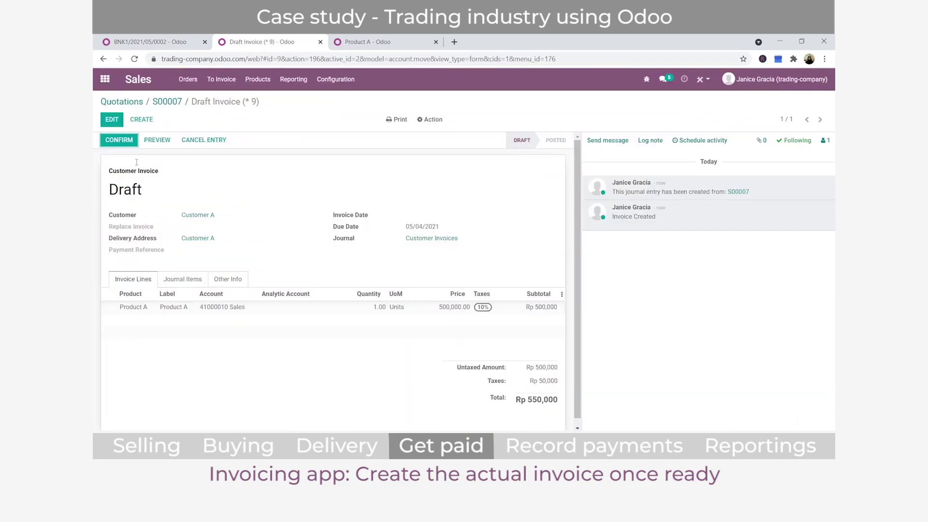
click(118, 142)
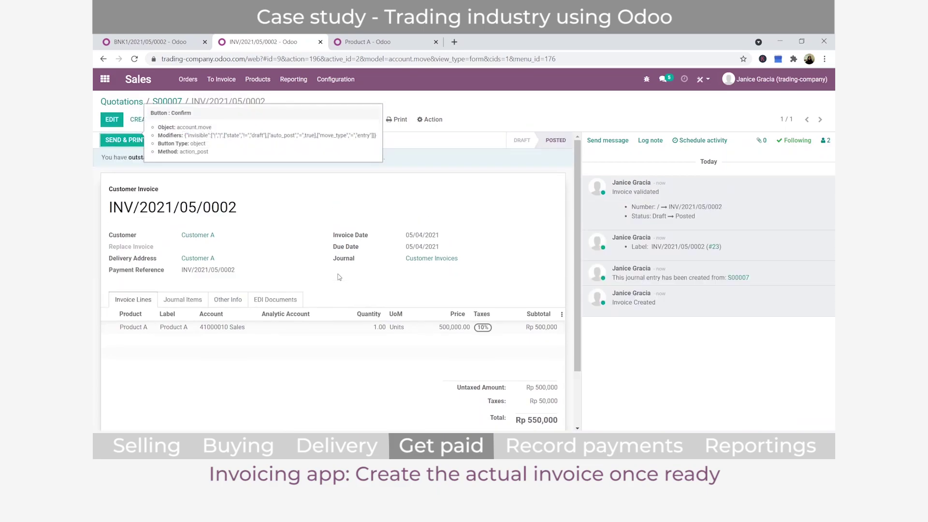
Compare the invoice with the manually recorded payment and add that outstanding credit to the invoice
scroll(339, 277, down, 2)
scroll(339, 277, down, 1)
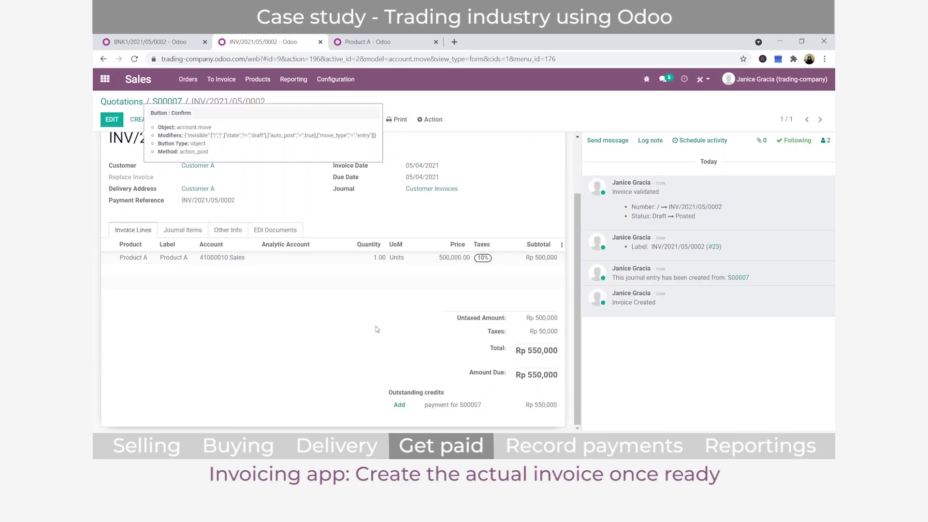
click(147, 42)
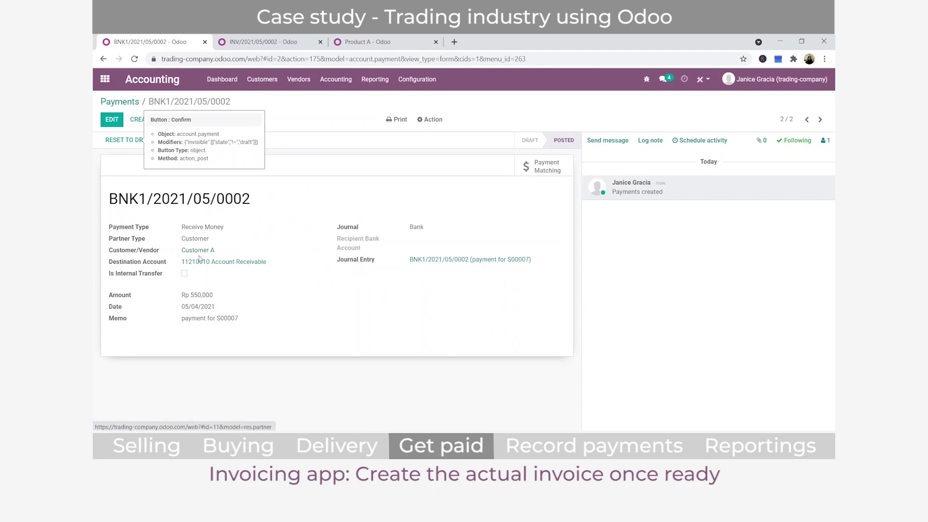
click(283, 42)
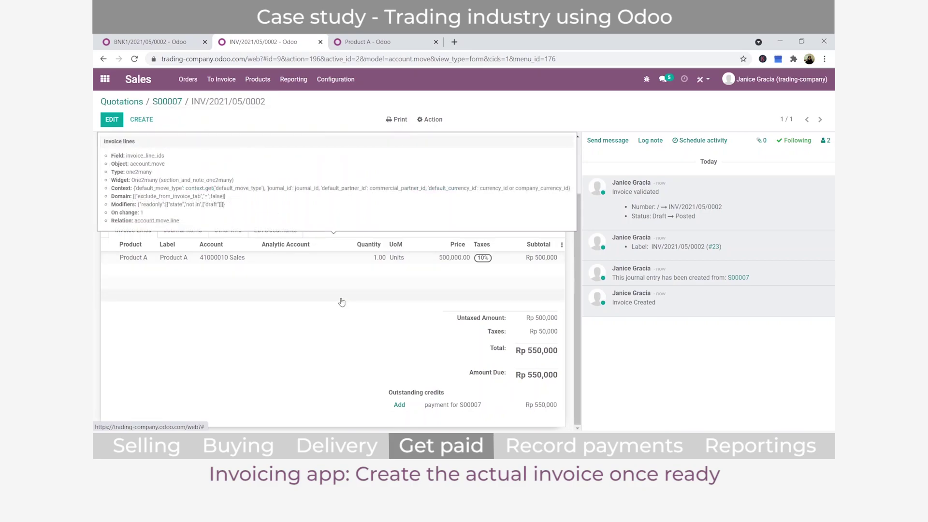
scroll(348, 305, up, 3)
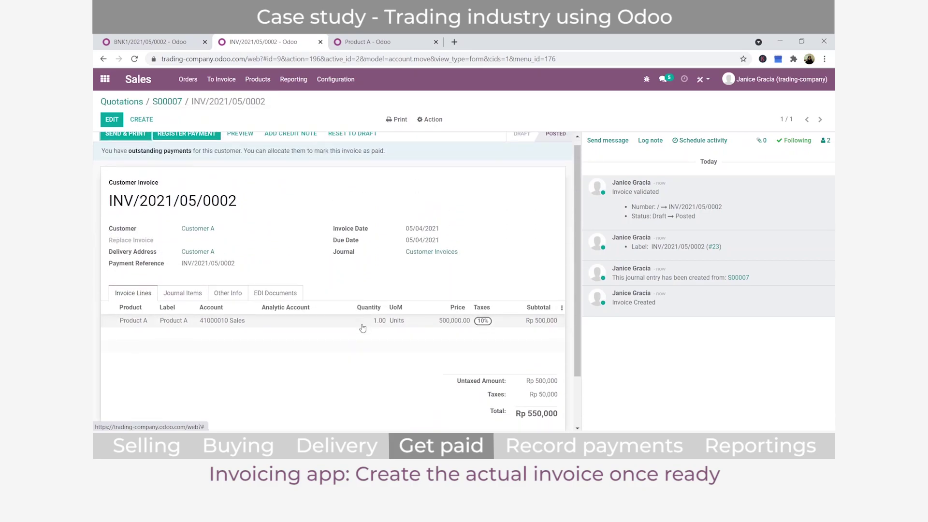
scroll(381, 352, down, 3)
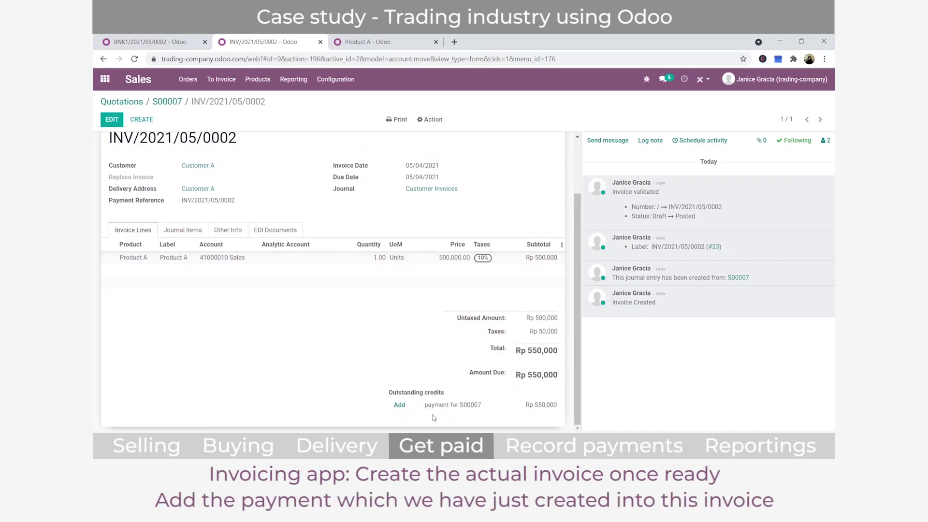
click(400, 406)
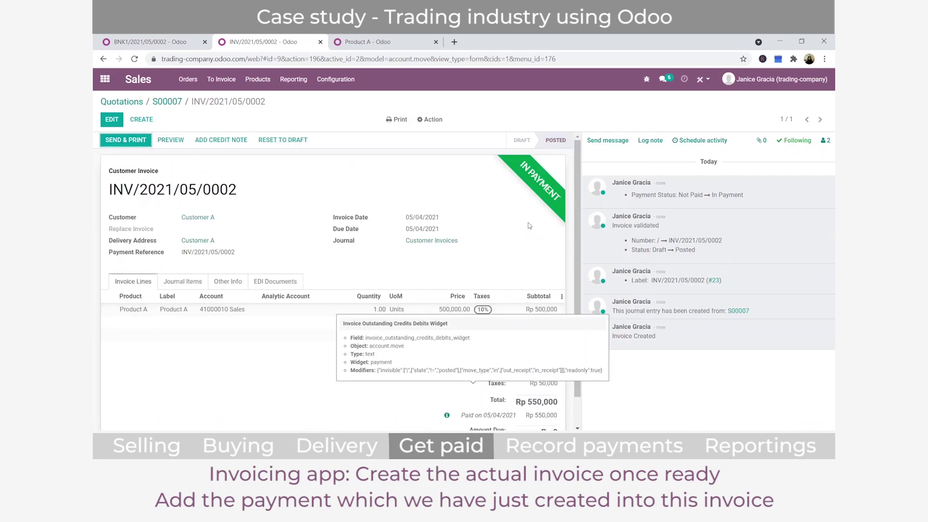
Switch to the Accounting app and examine the Bank journal's outstanding receipts in the Bank Reconciliation report
click(105, 79)
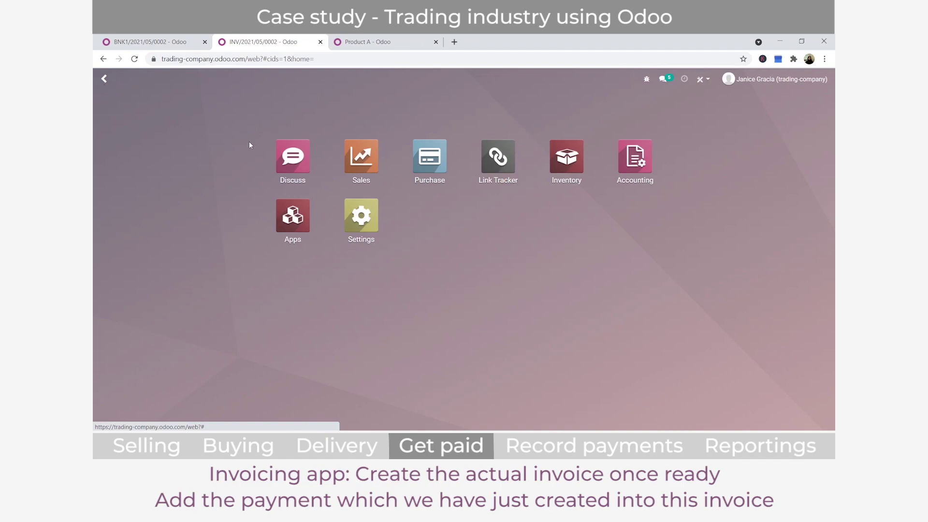
click(624, 155)
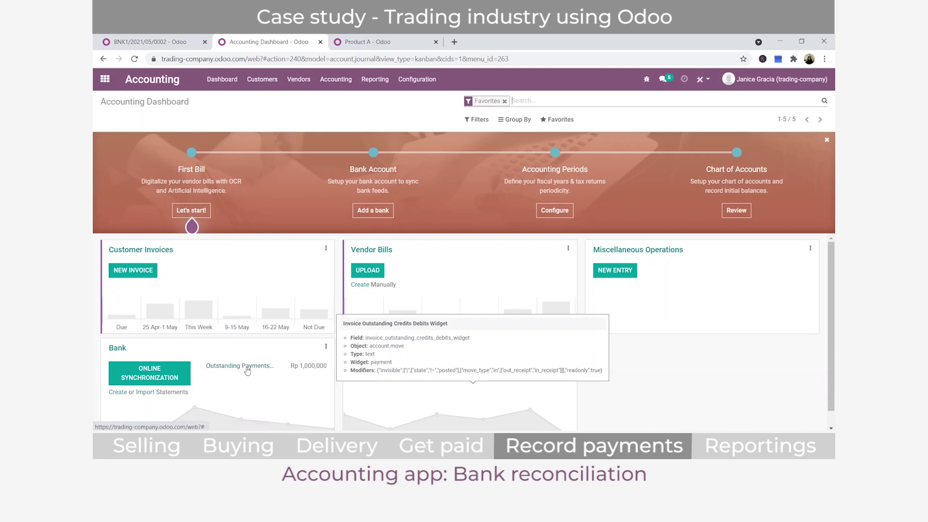
click(246, 369)
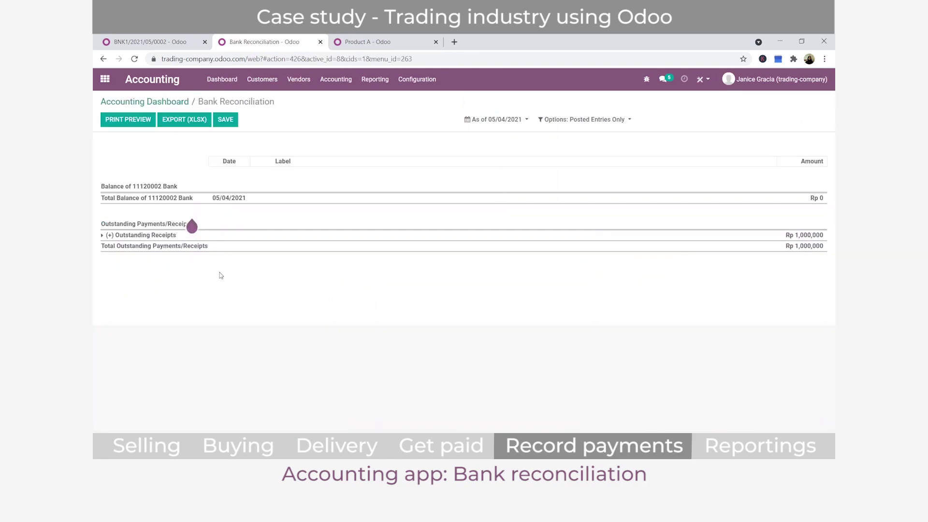
click(110, 235)
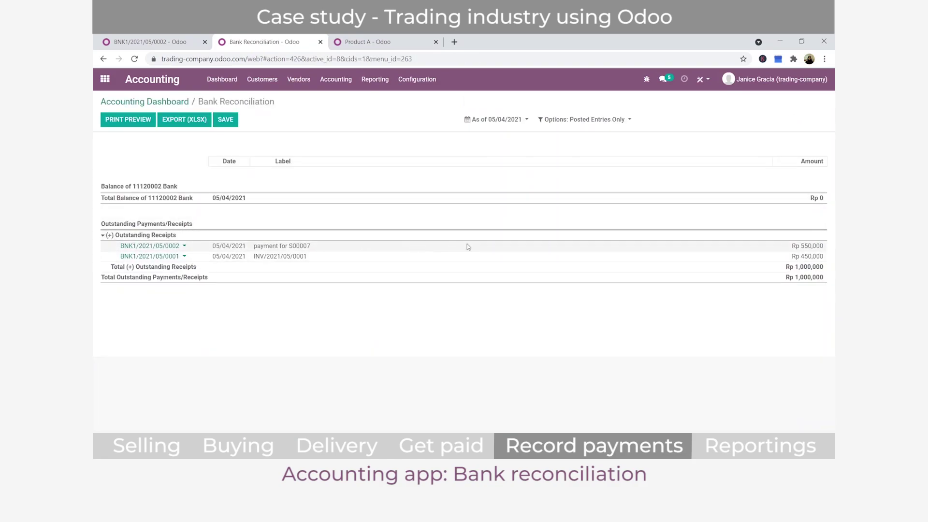
click(145, 102)
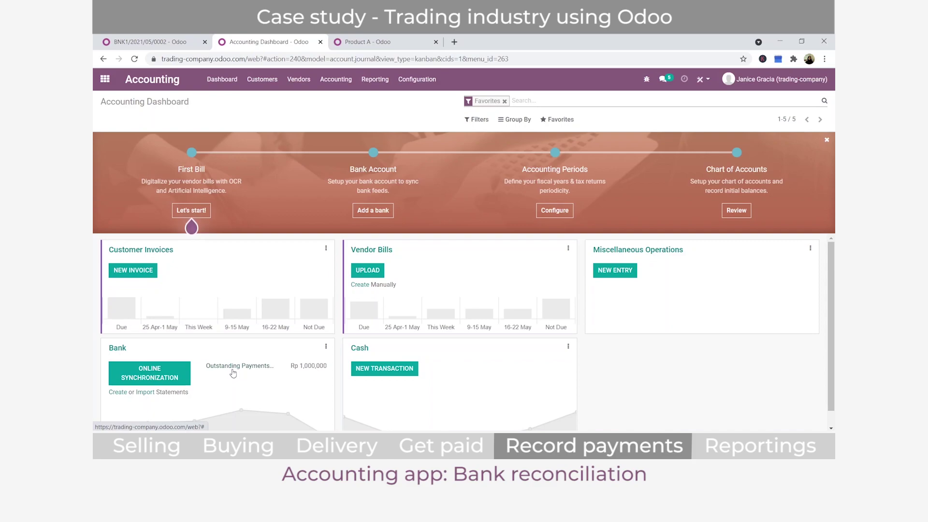
click(233, 372)
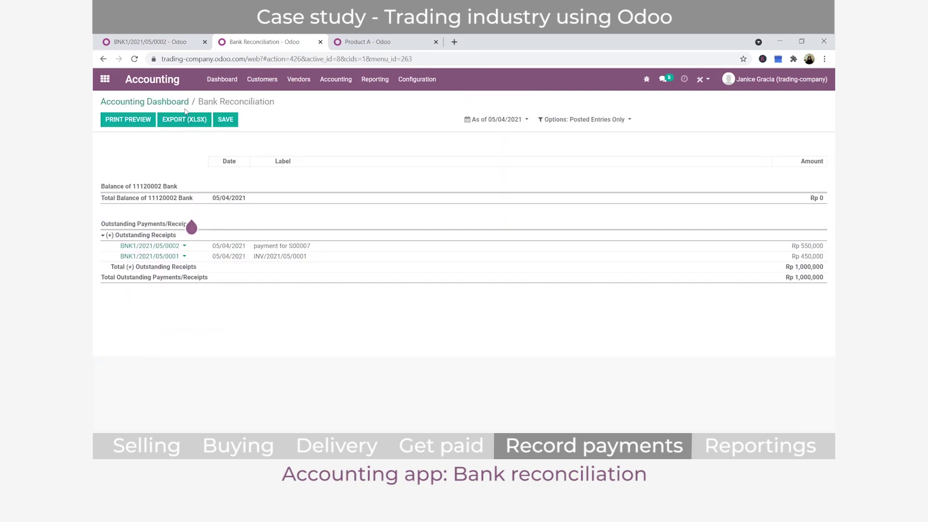
Return to the Accounting Dashboard and start a new bank statement for the Bank journal
click(181, 107)
scroll(171, 371, down, 1)
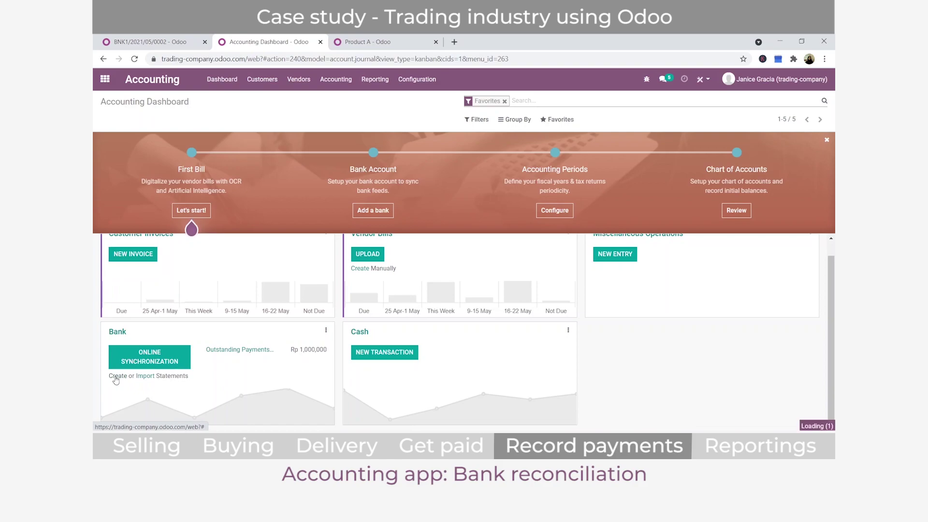
click(116, 376)
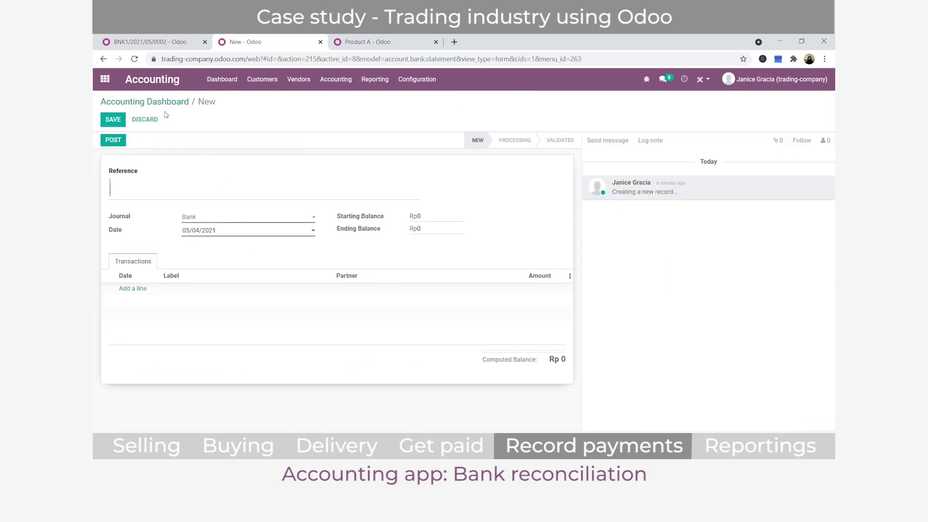
In the payment's browser tab, open Customer A's newest invoice from the customer invoices and copy its invoice number
key(ctrl+1)
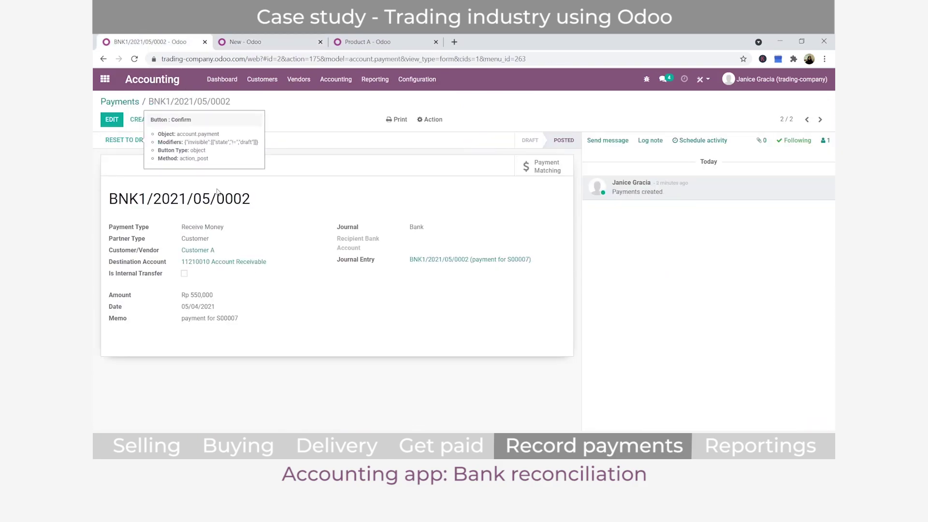
click(119, 103)
click(112, 80)
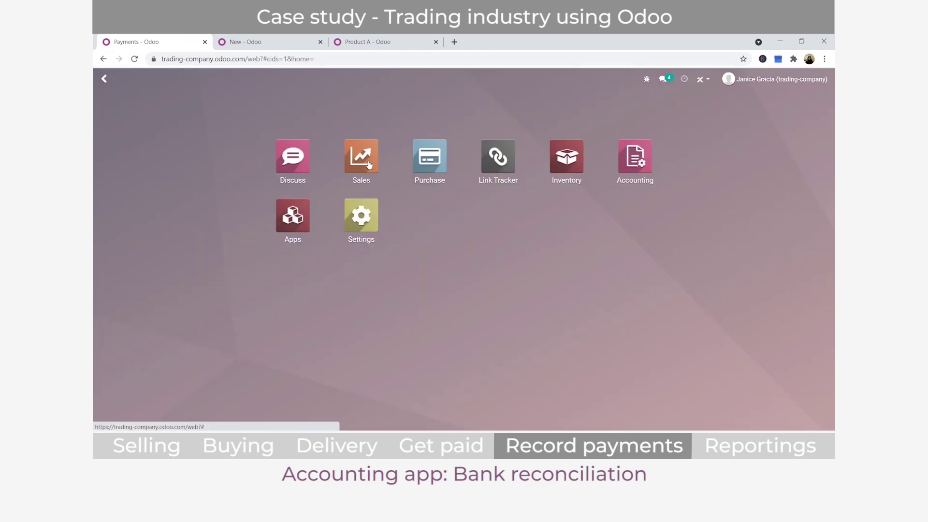
click(610, 164)
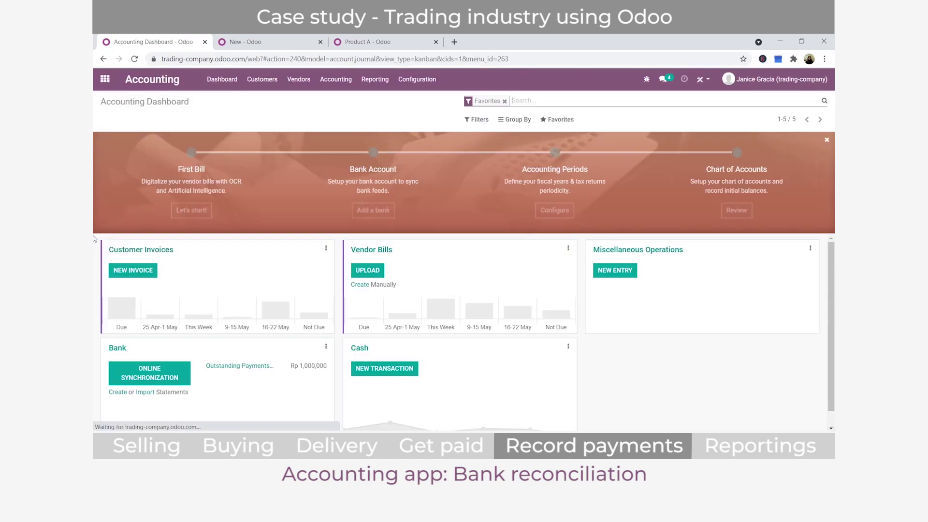
click(262, 79)
click(264, 102)
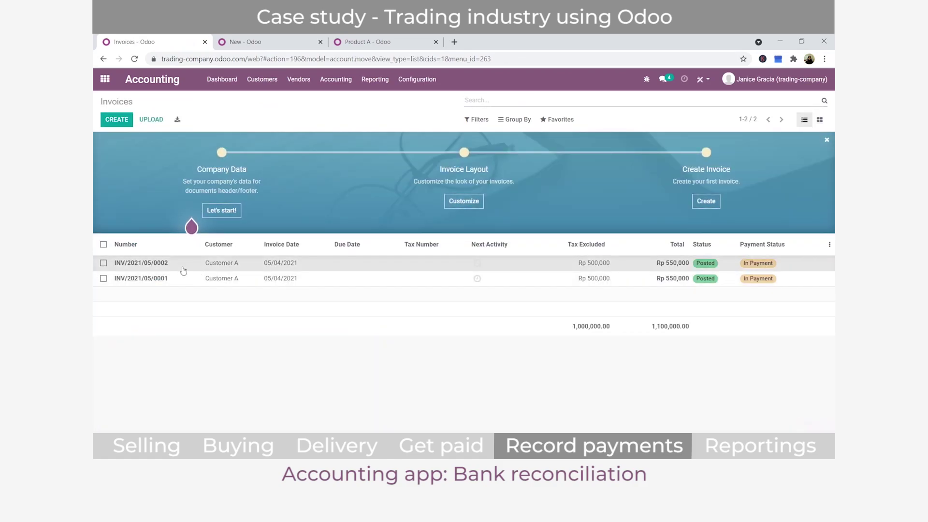
click(183, 269)
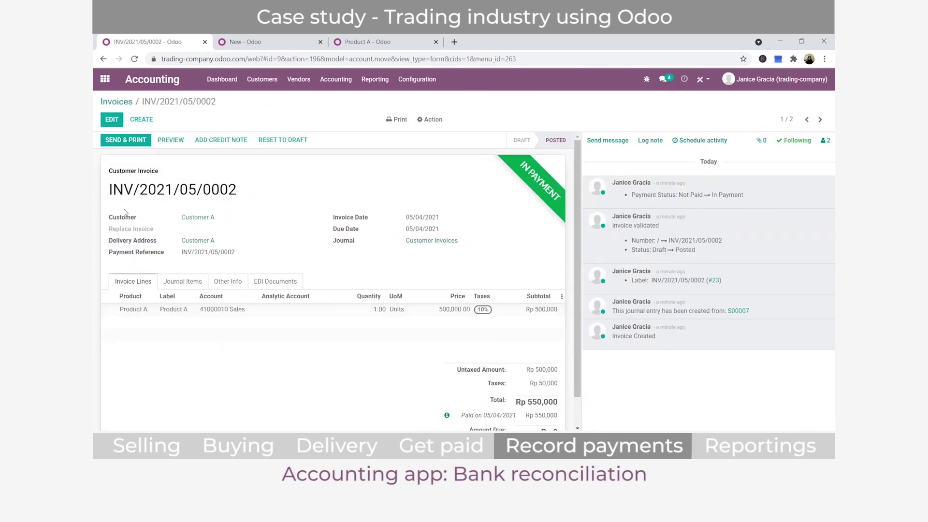
triple_click(105, 192)
key(ctrl+c)
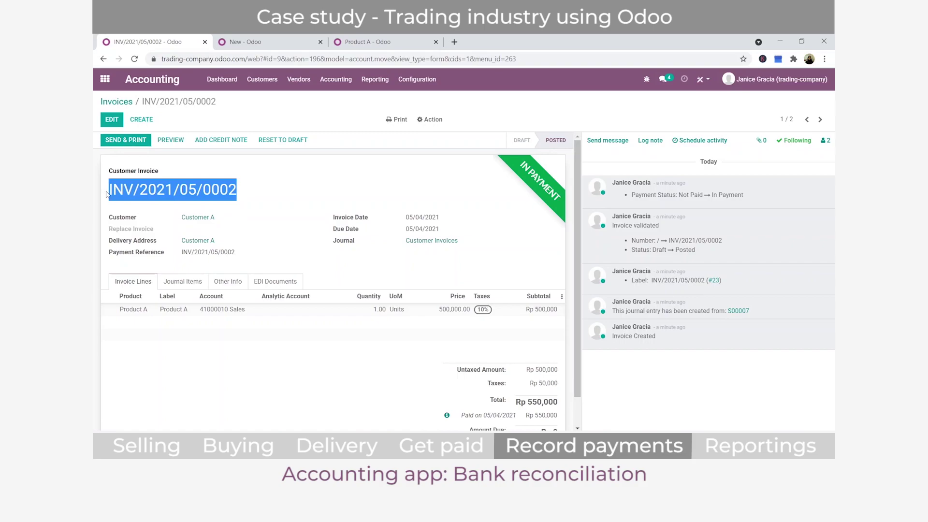
Set the new statement's reference to "Bank statement -1" and add a transaction line labelled with the copied invoice number
click(261, 41)
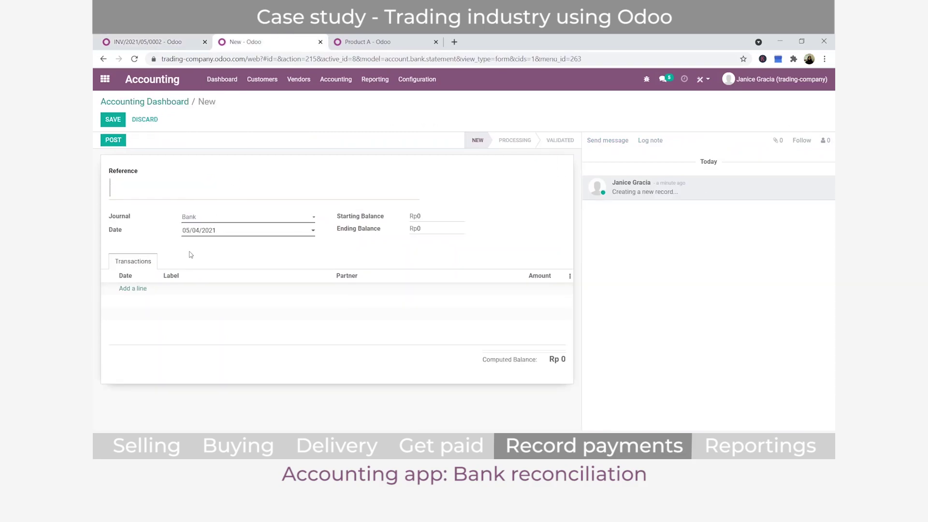
click(163, 190)
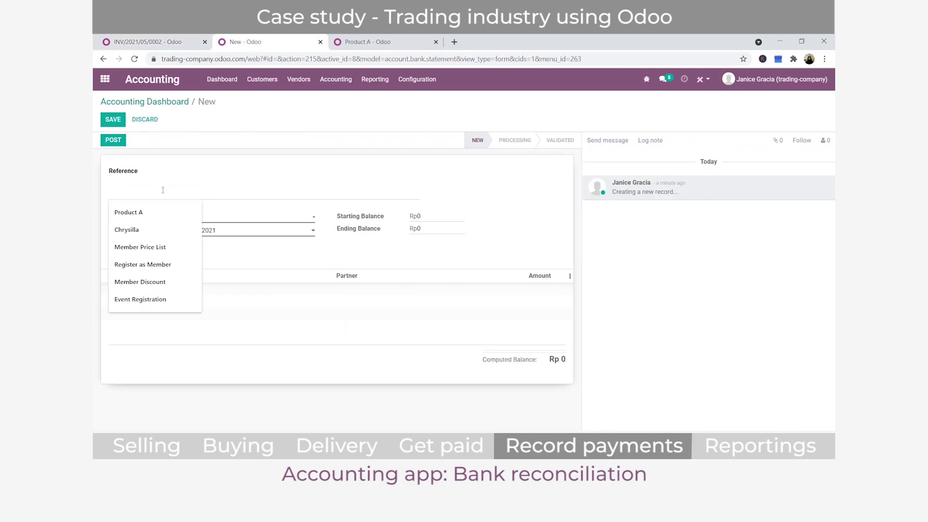
text(Bank statement -1)
double_click(135, 287)
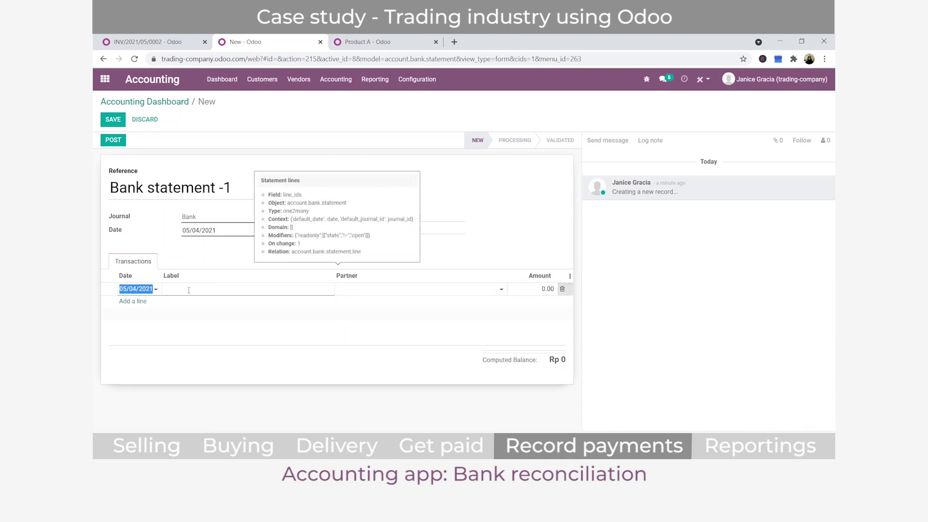
click(188, 289)
key(ctrl+v)
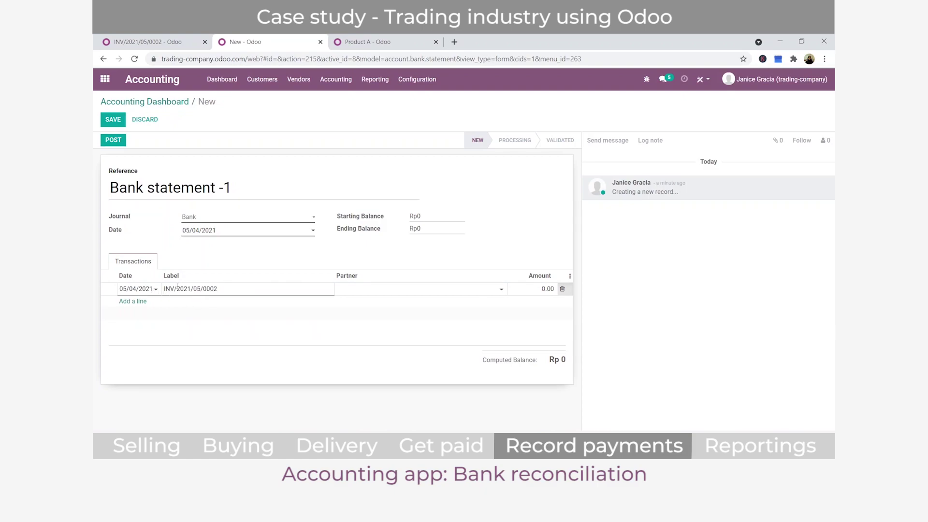
Set the transaction line's partner to Customer A and its amount to 550000, checking the invoice total
click(352, 295)
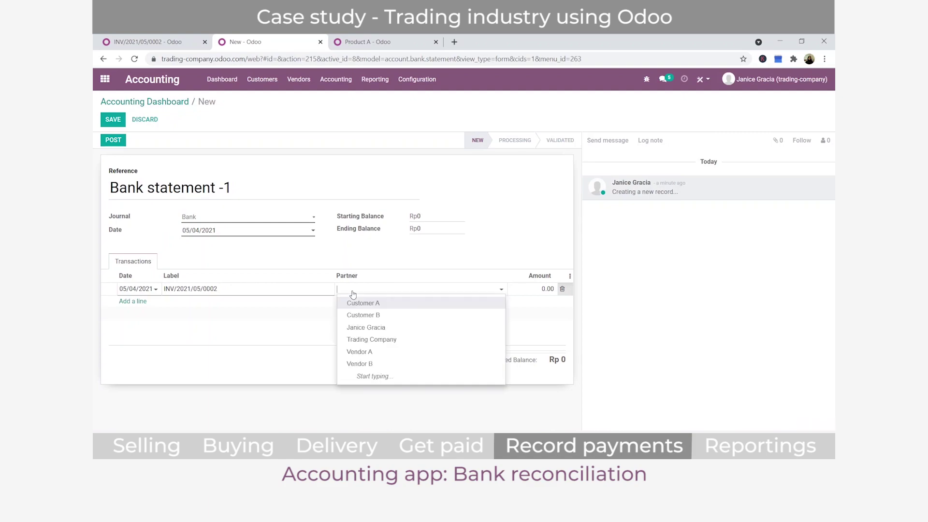
click(359, 304)
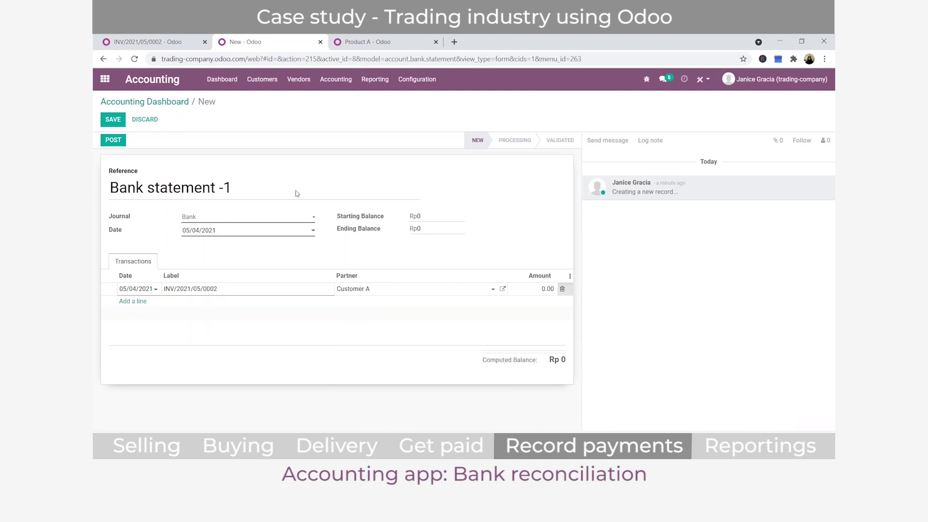
click(152, 39)
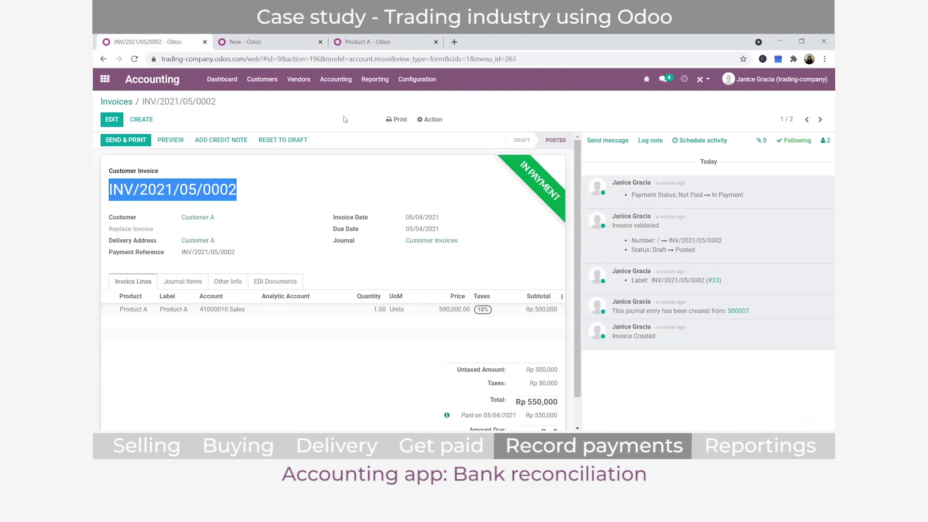
click(246, 42)
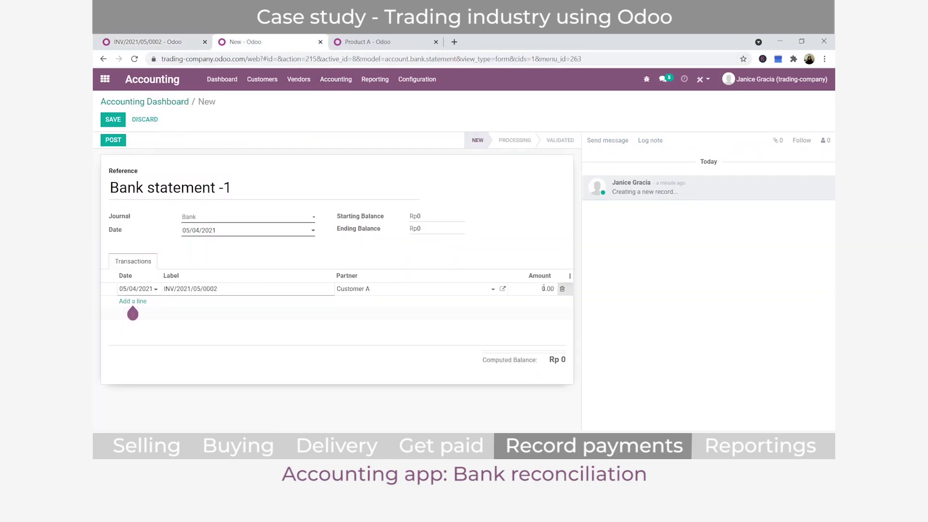
text(55000)
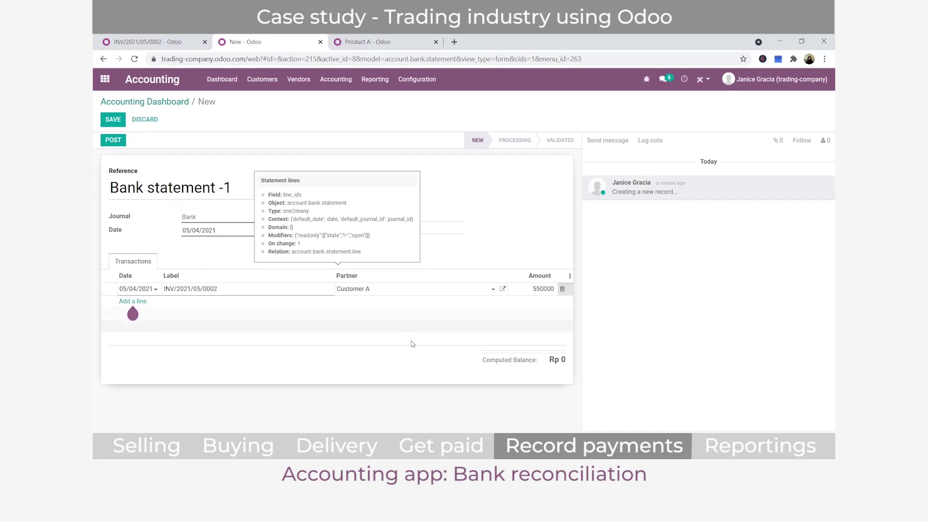
Finish the transaction line's amount of 550000 and copy the computed balance of Rp 550,000 into the statement's ending balance
text(0)
click(397, 348)
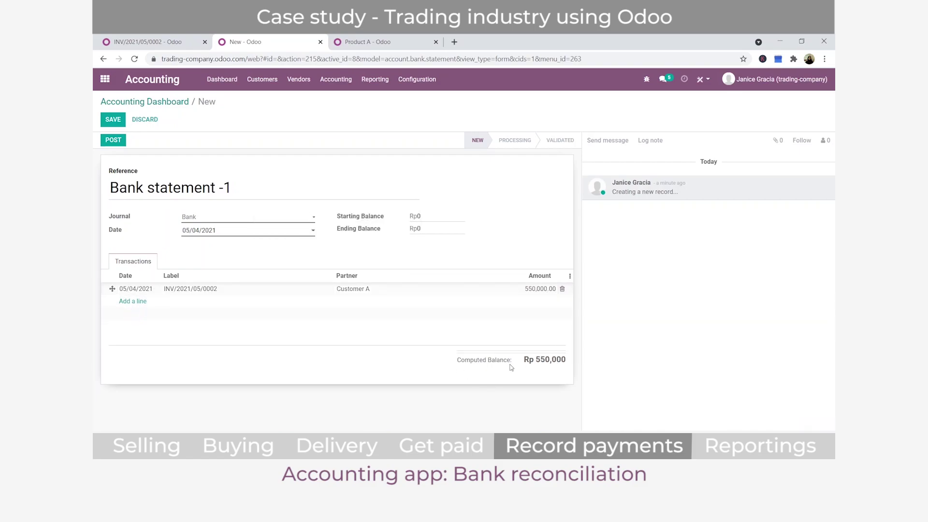
drag(536, 359, 566, 360)
key(ctrl+c)
click(432, 229)
key(ctrl+v)
Save and post the bank statement, and reconcile its transaction line with Customer A's matching payment of Rp 550,000
click(113, 120)
click(121, 145)
click(124, 141)
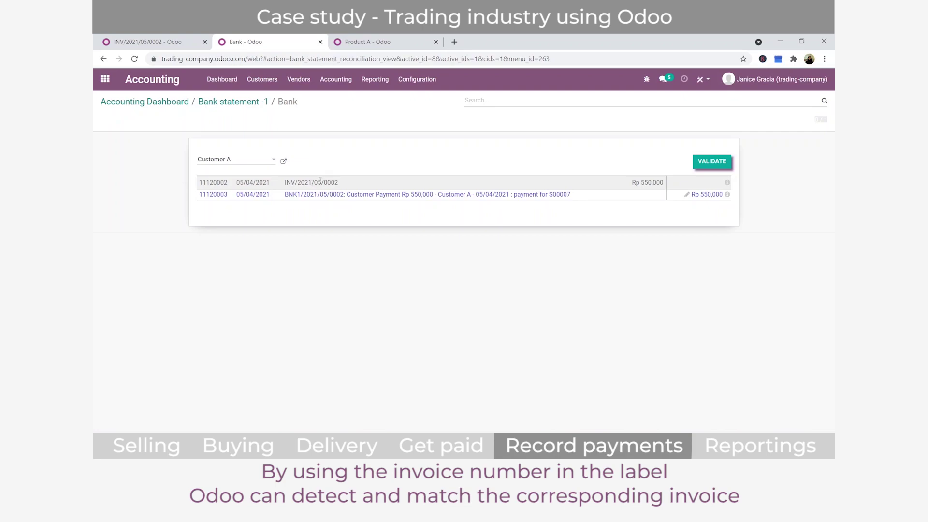
drag(290, 182, 328, 183)
click(712, 163)
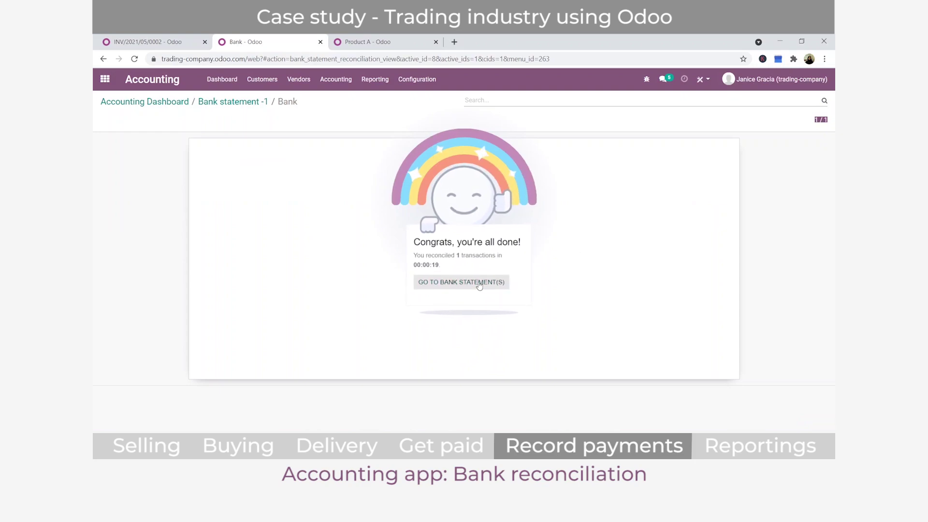
Open the reconciled "Bank statement -1" from the bank statements, validate it and return to the Accounting Dashboard
click(479, 285)
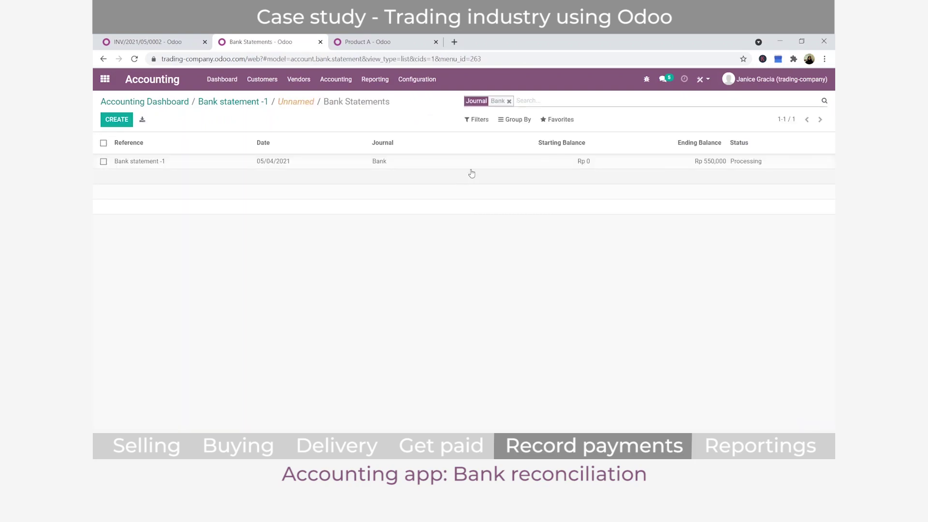
click(472, 168)
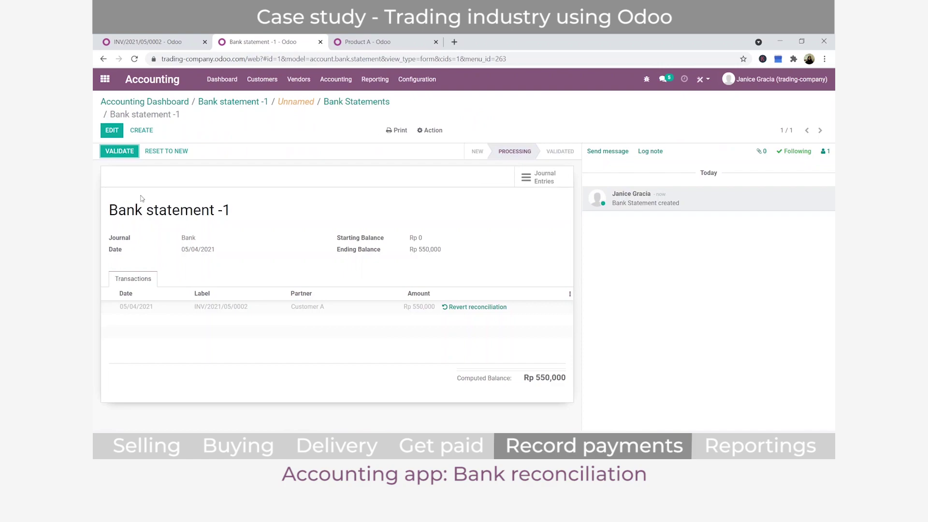
click(120, 151)
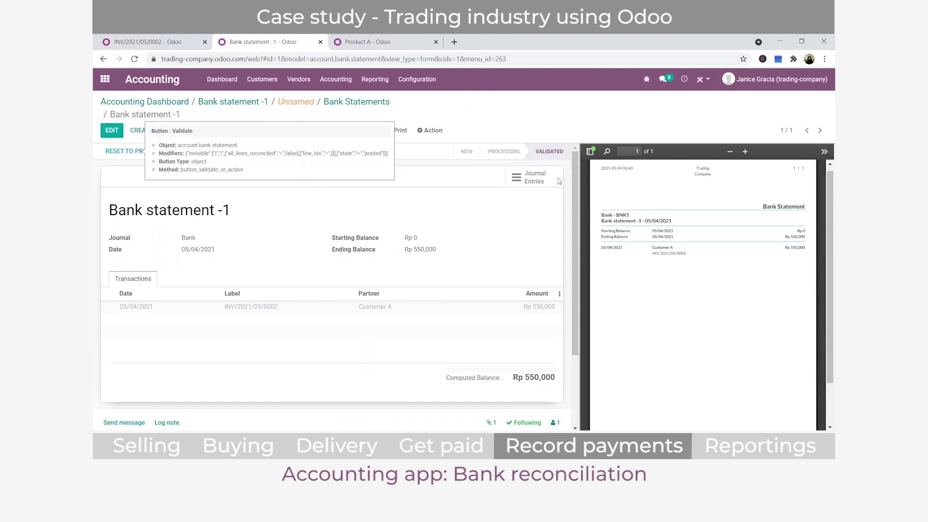
click(123, 102)
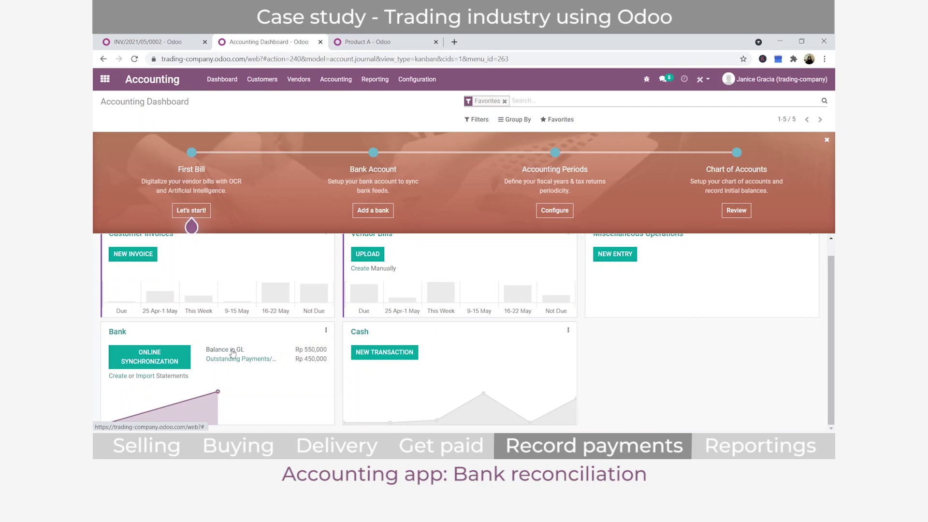
In the Sales app, create a regular invoice from Customer A's second-newest sales order and confirm it
click(105, 79)
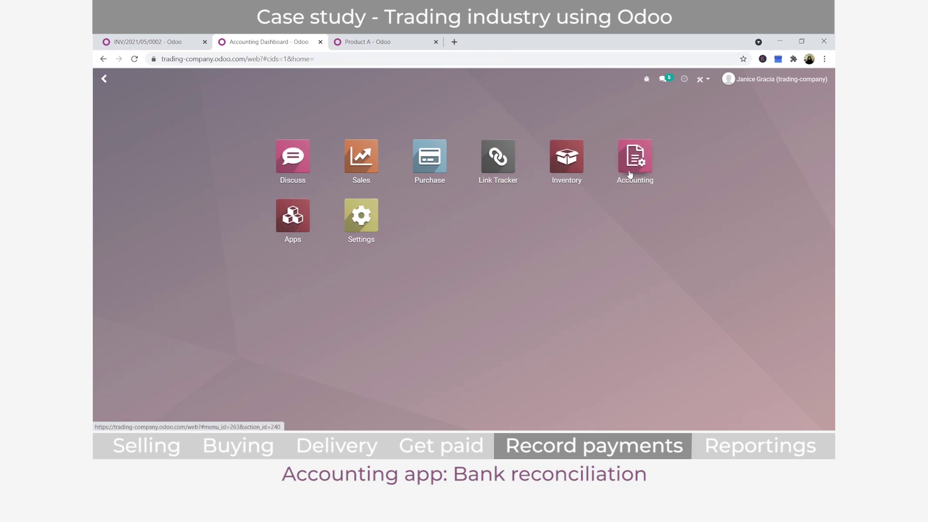
click(377, 174)
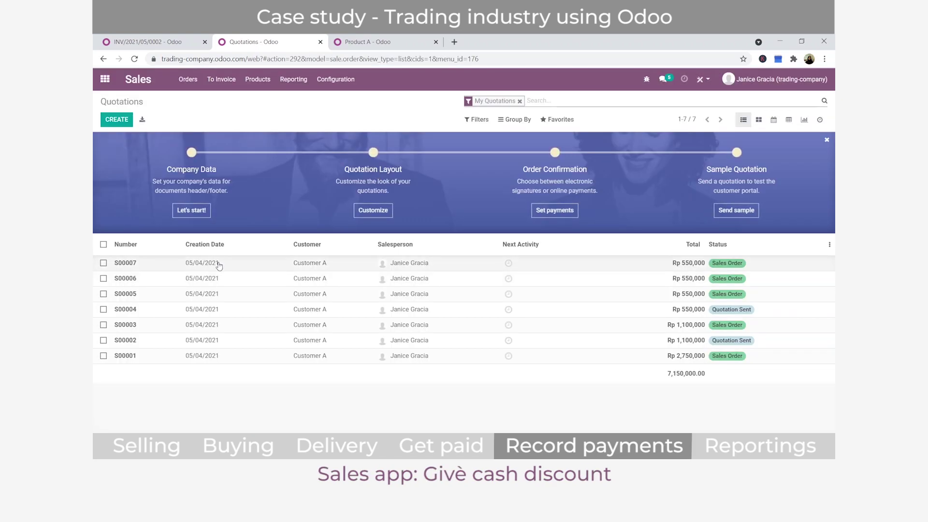
click(226, 281)
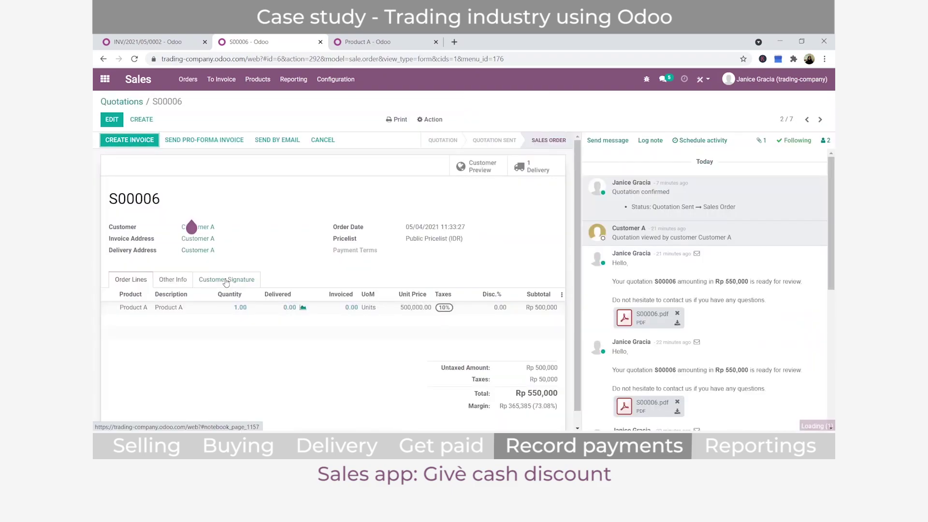
scroll(339, 299, down, 1)
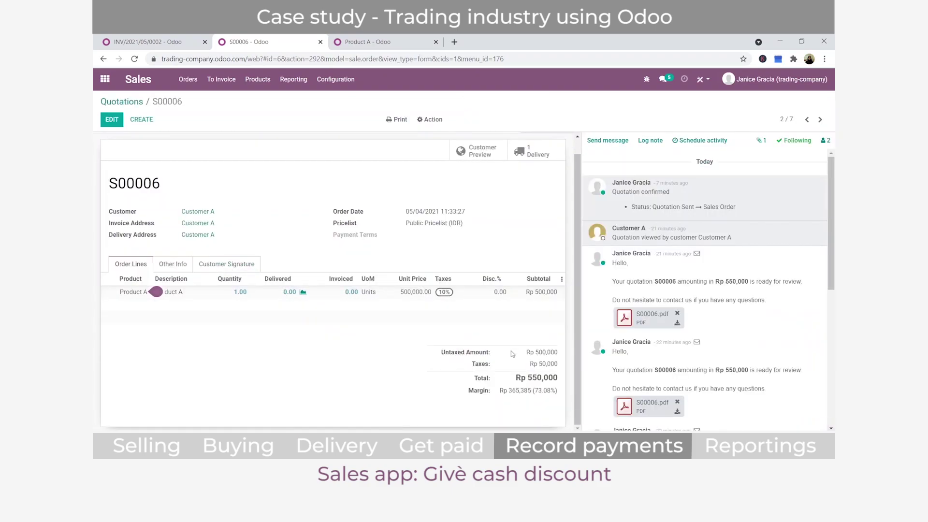
scroll(473, 320, up, 1)
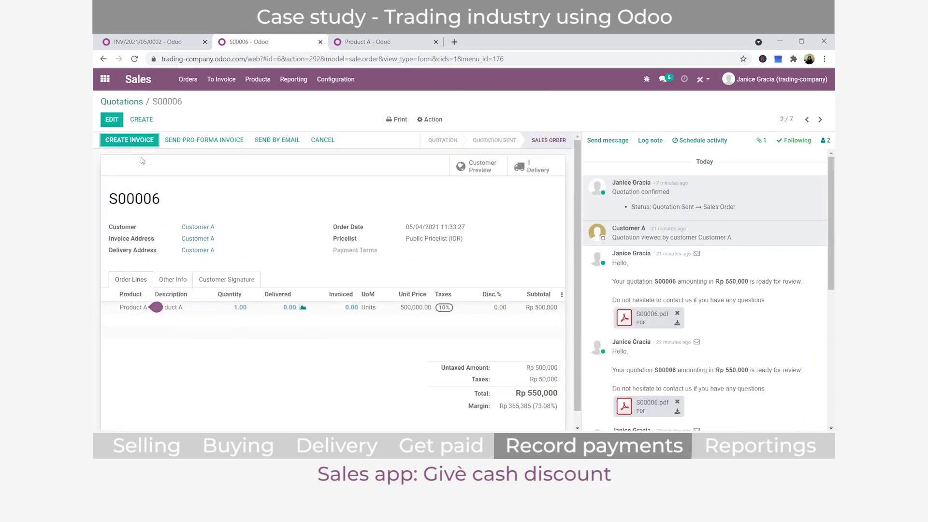
click(145, 142)
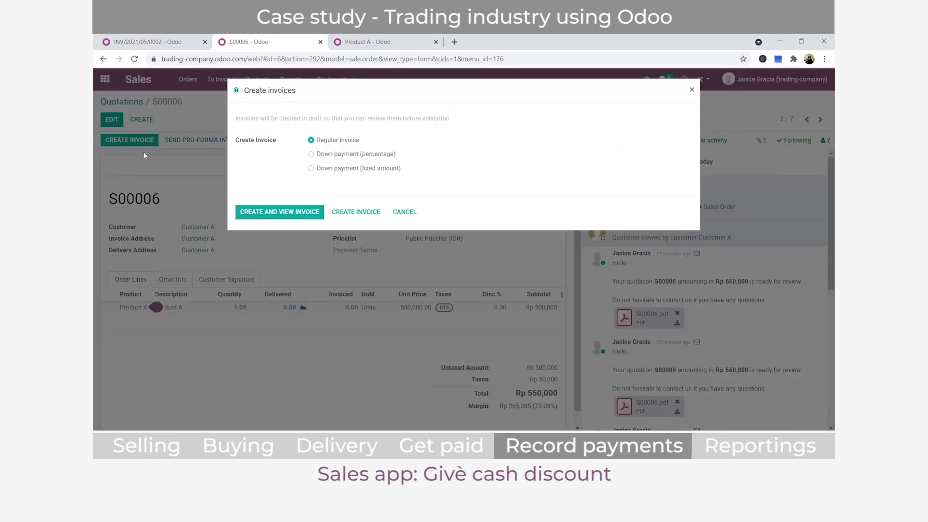
click(290, 216)
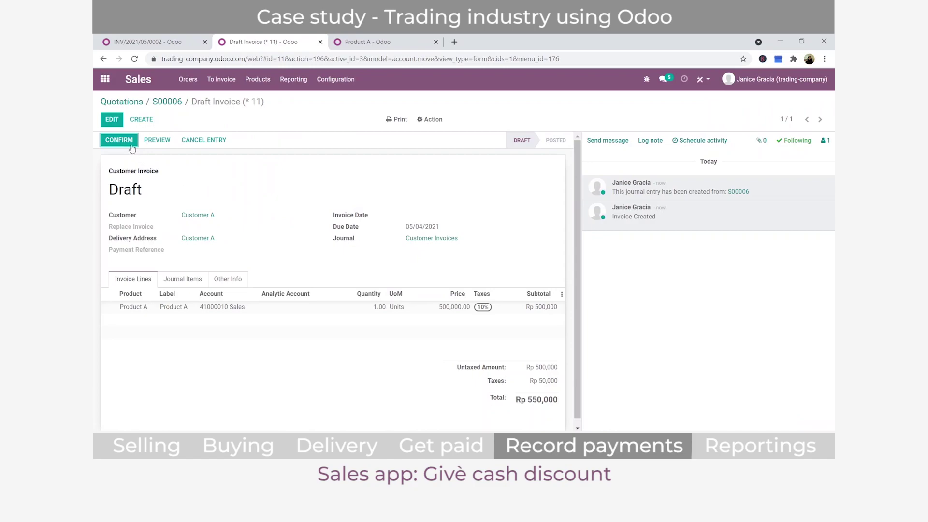
click(131, 145)
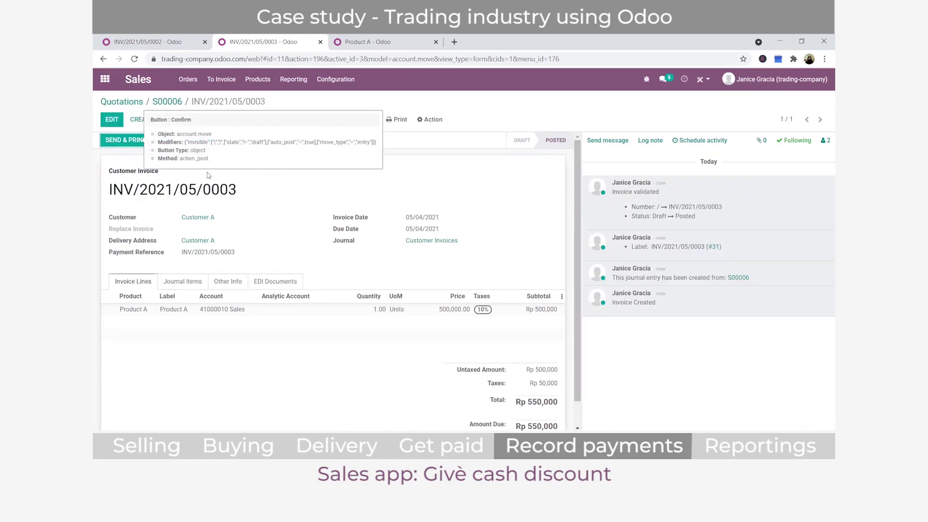
Start registering a payment for the confirmed invoice and set its amount to 500000
click(186, 140)
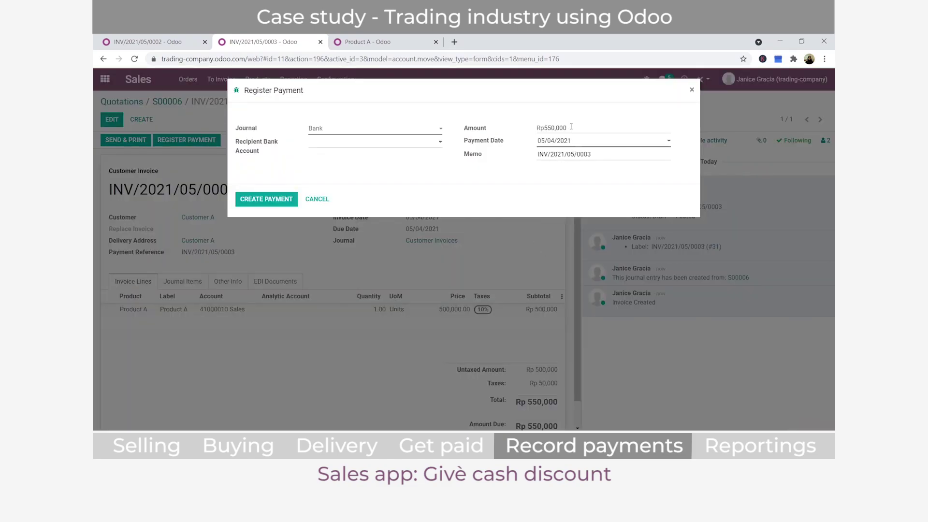
double_click(571, 126)
text(500000)
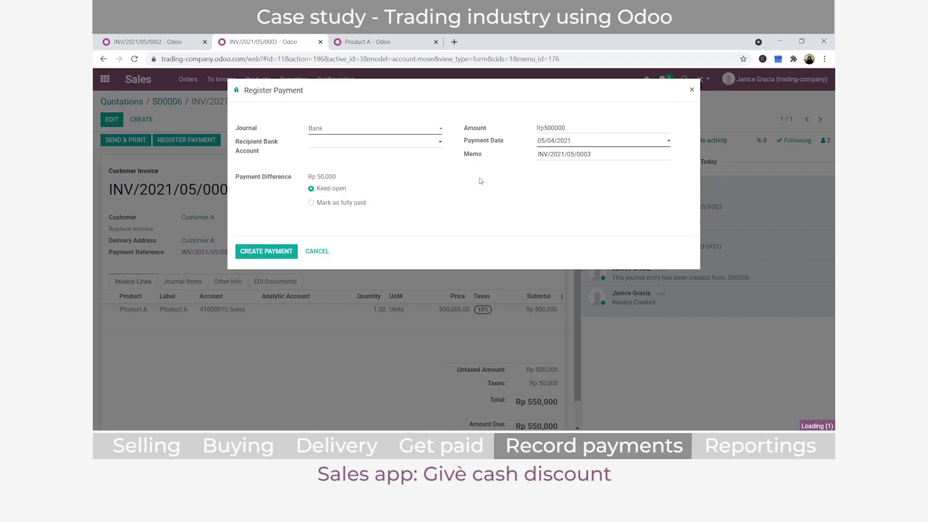
Mark the invoice as fully paid, post the payment difference in 42000070 Sales Discount and create the payment
click(311, 203)
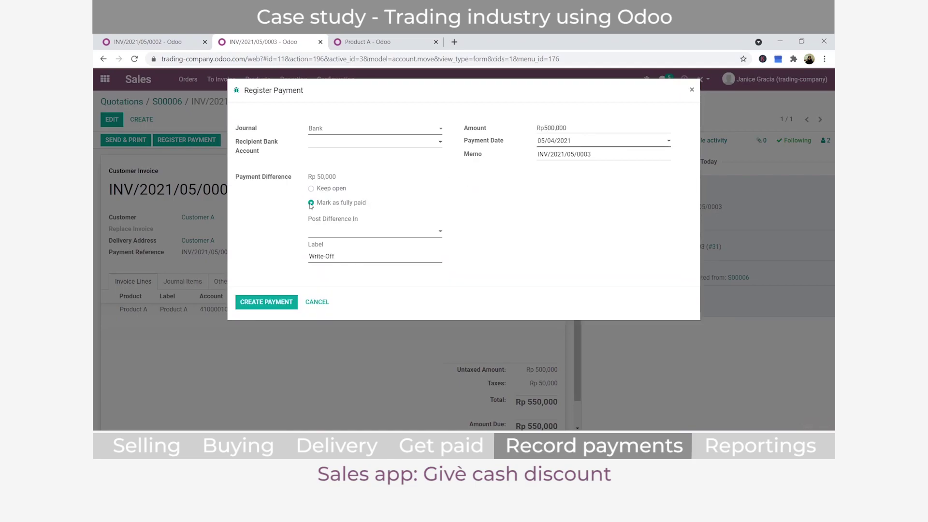
click(330, 232)
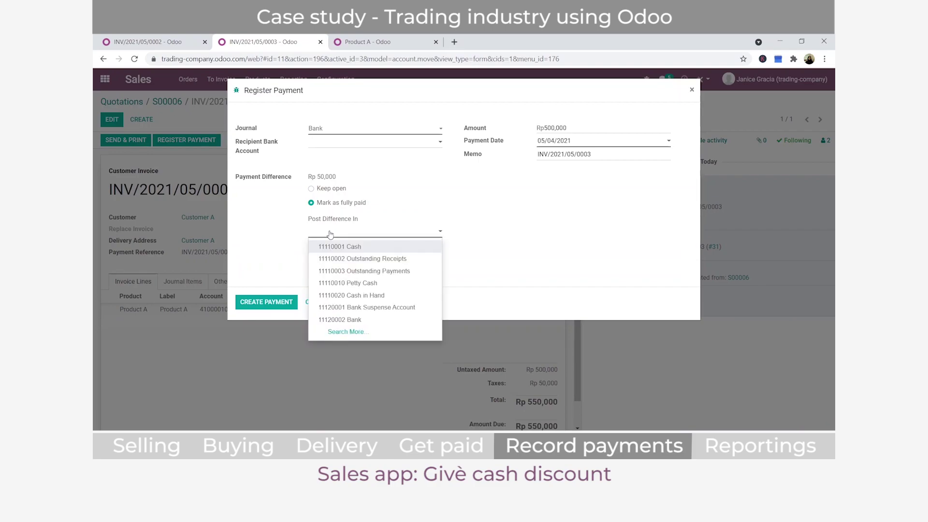
text(dis)
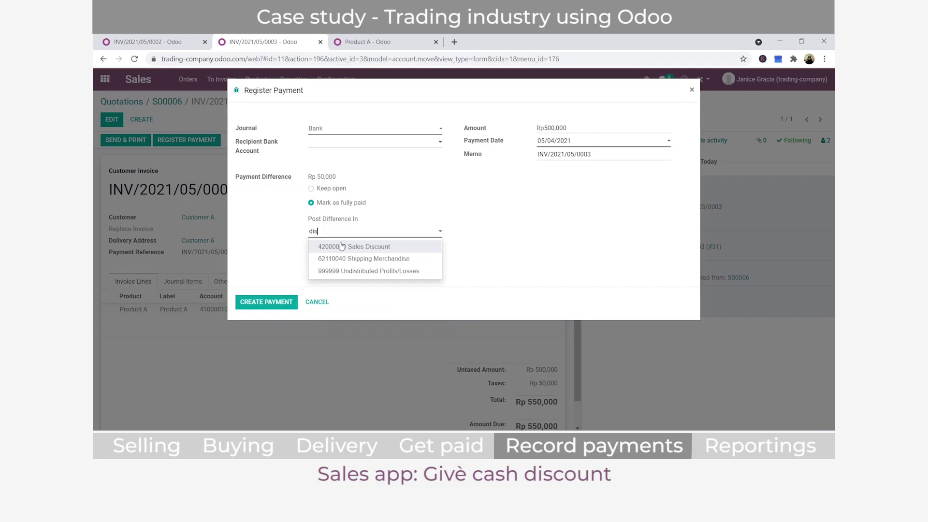
click(340, 247)
drag(318, 176, 338, 177)
click(270, 303)
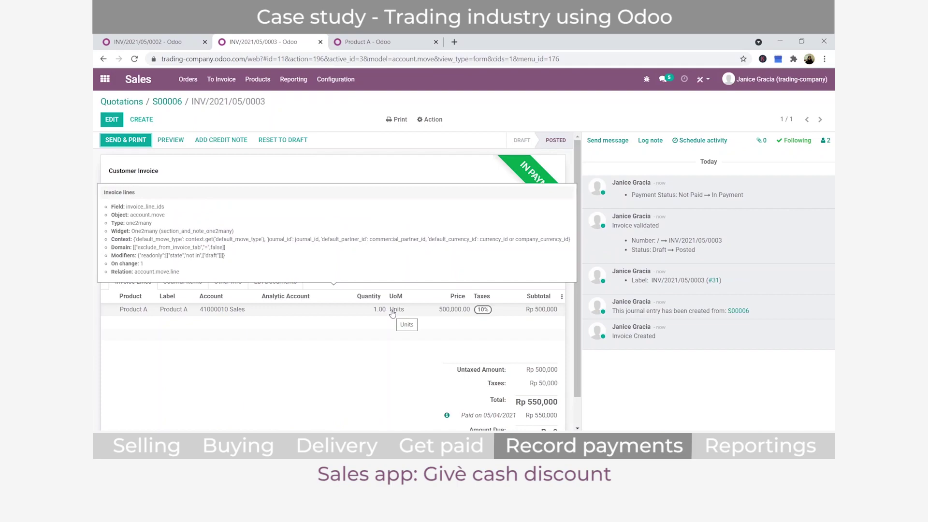
Open the invoice's registered payment from its payment info and view the payment's journal entry
scroll(410, 329, down, 1)
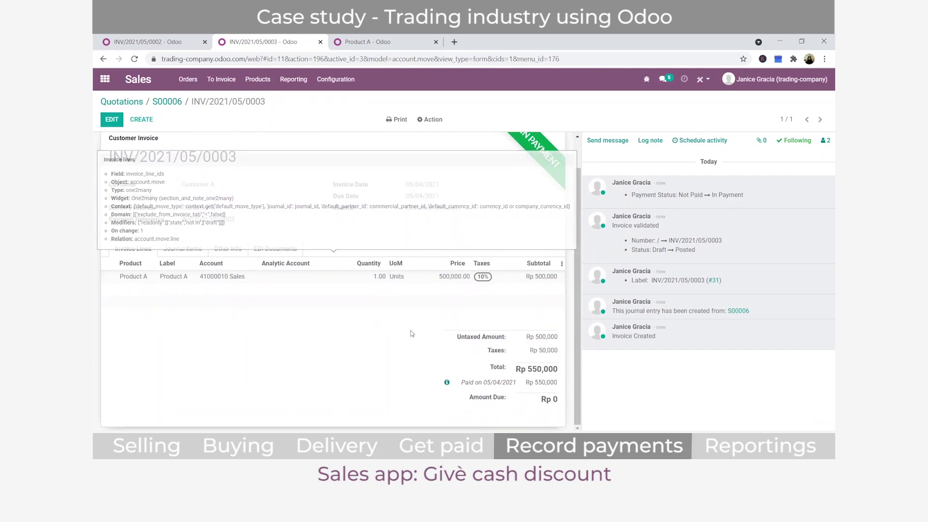
click(447, 383)
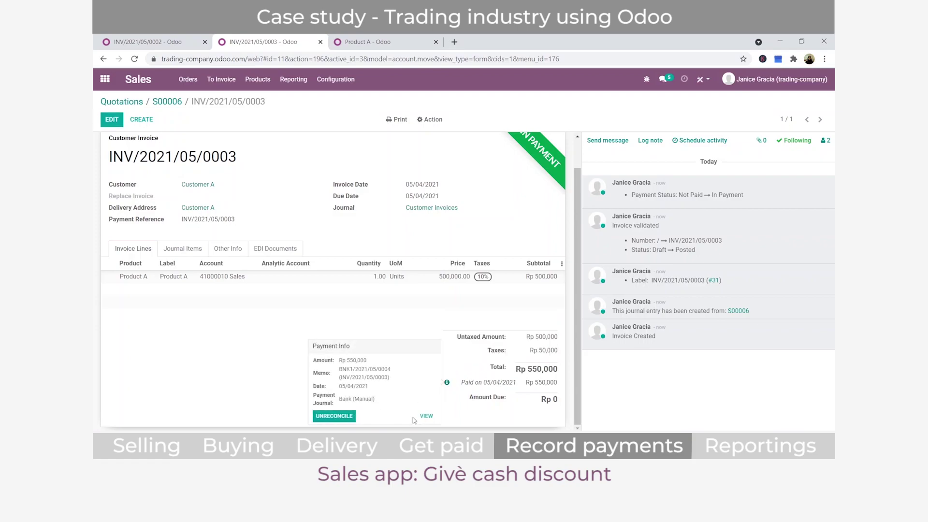
click(427, 389)
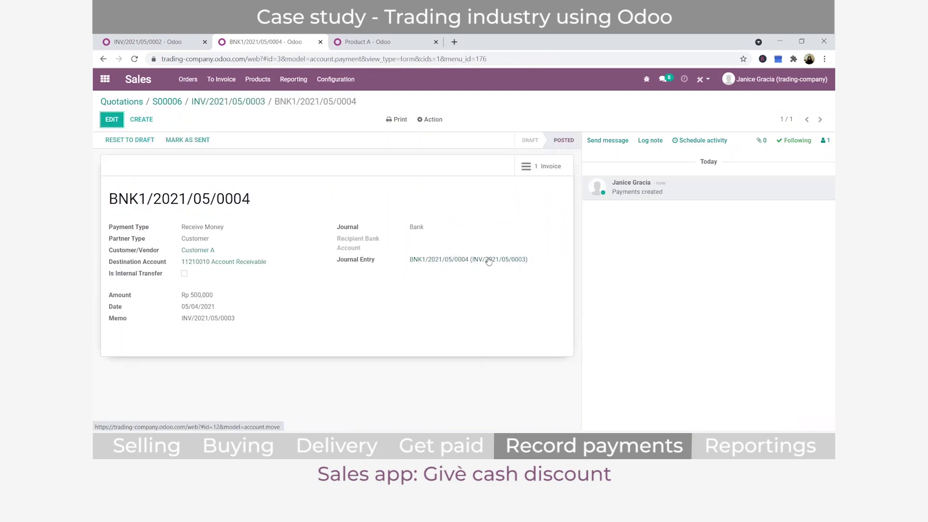
click(489, 260)
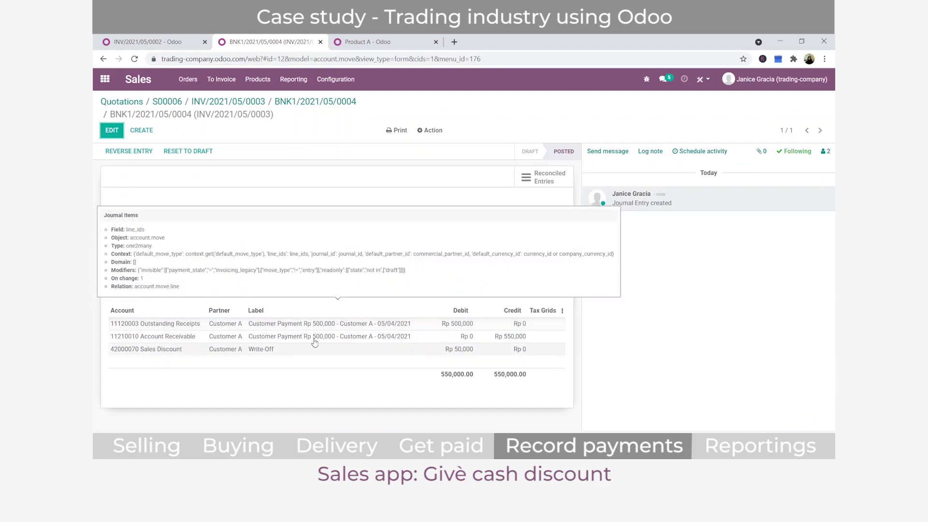
In the Purchase app, view Vendor A's purchase order and return to the requests for quotation
click(106, 80)
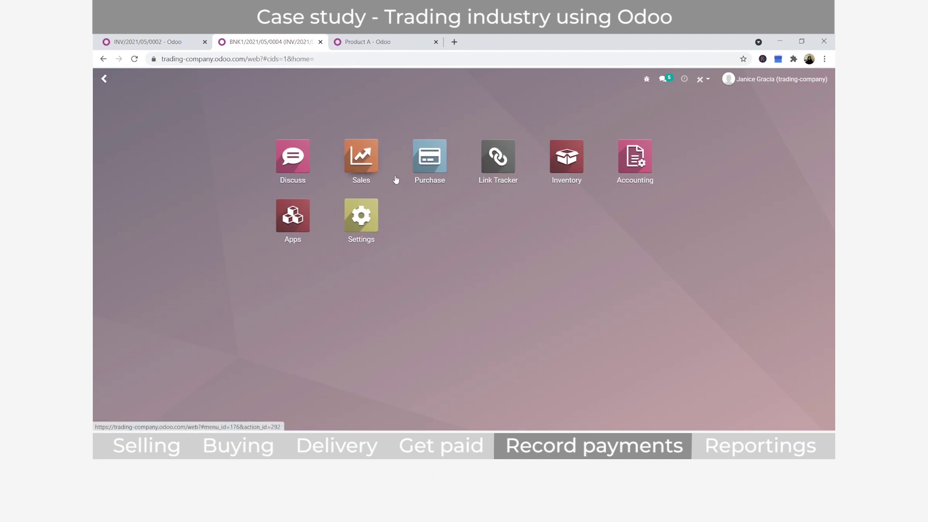
click(429, 159)
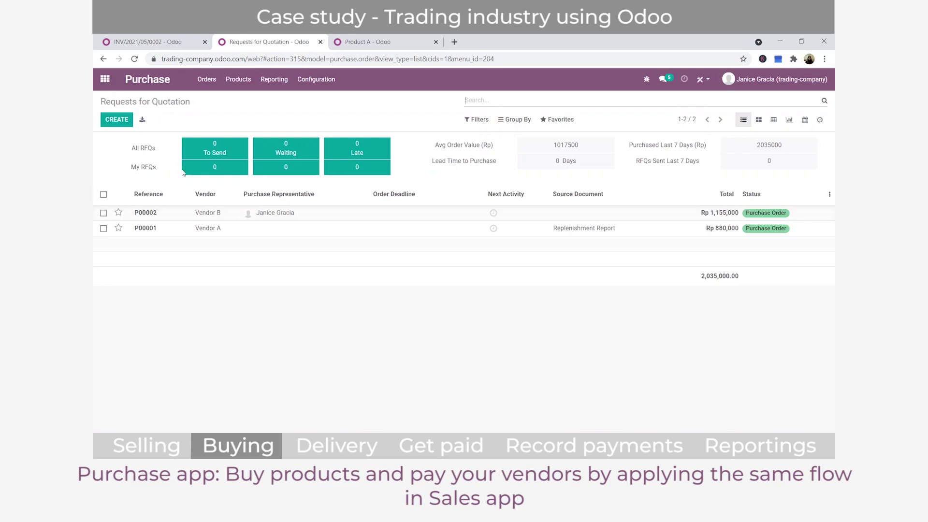
click(209, 230)
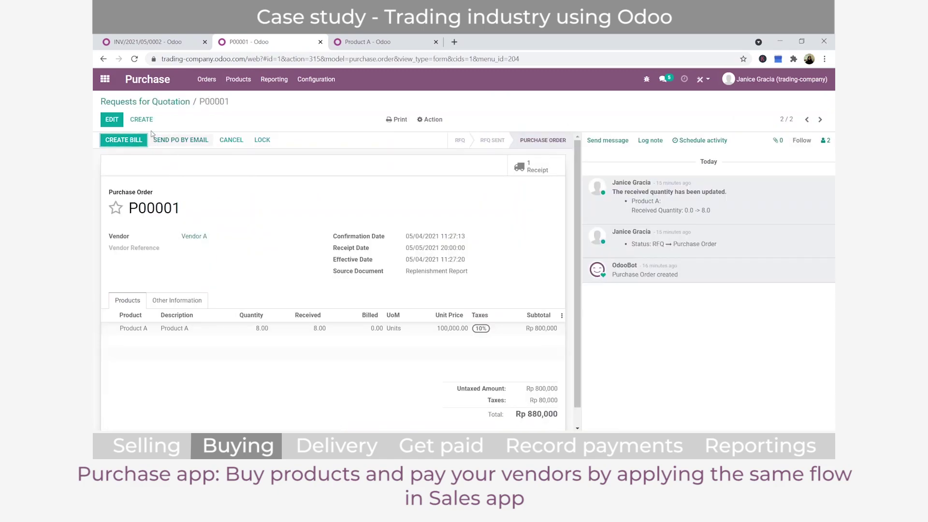
click(156, 100)
Open the Product Moves report in the Inventory app and remove its Done filter and Product grouping
click(105, 79)
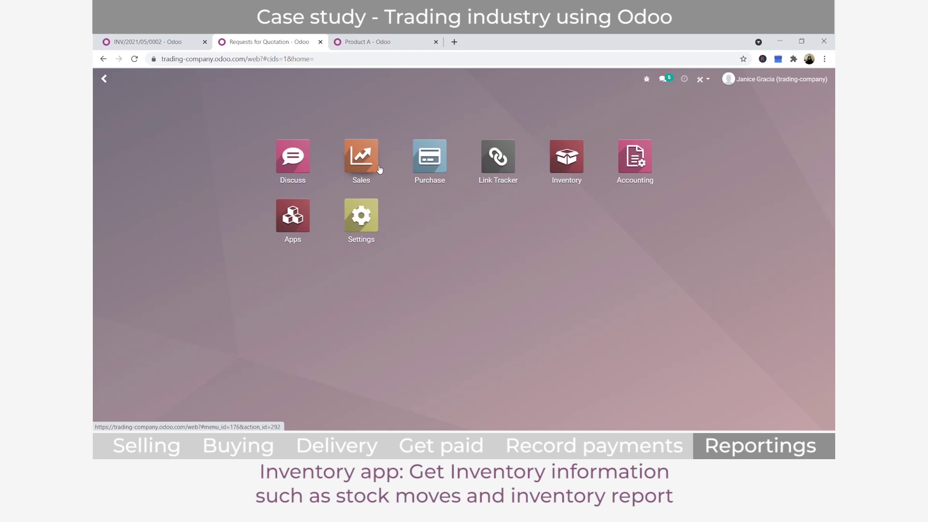
click(567, 157)
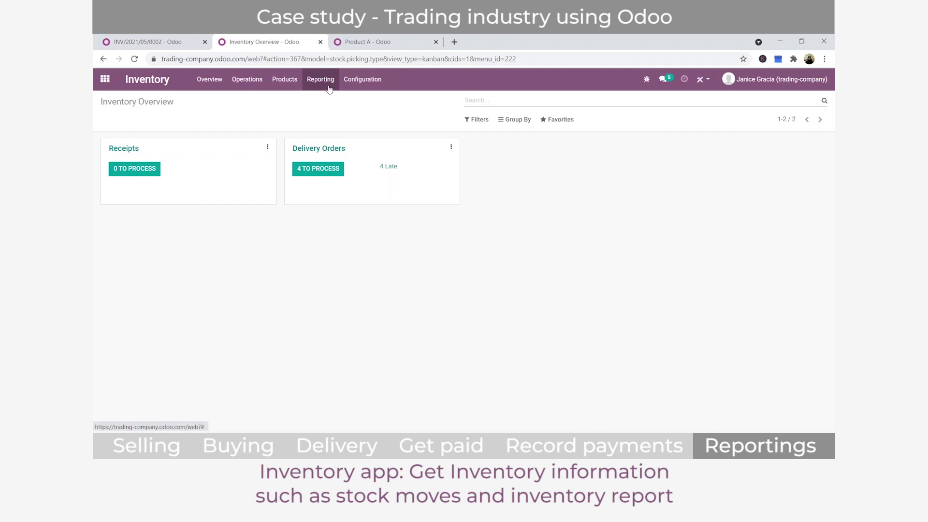
click(320, 79)
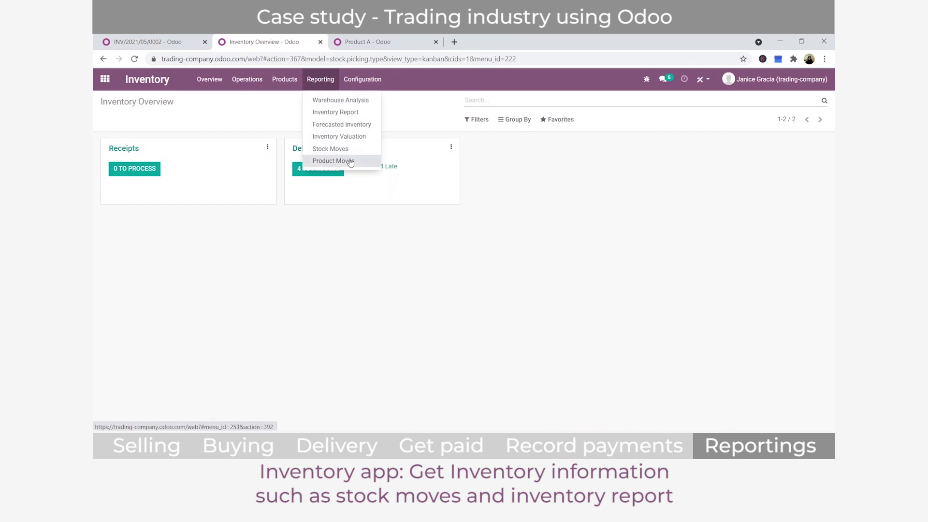
click(348, 160)
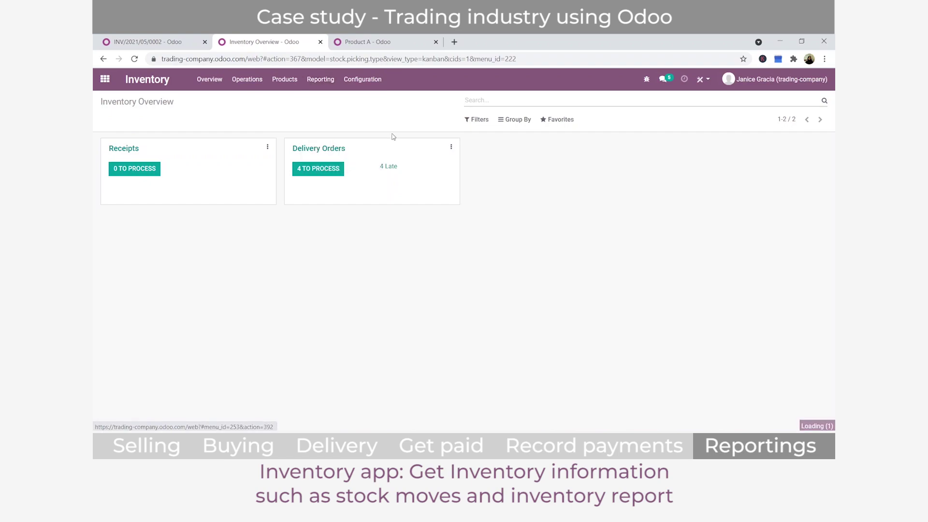
click(323, 80)
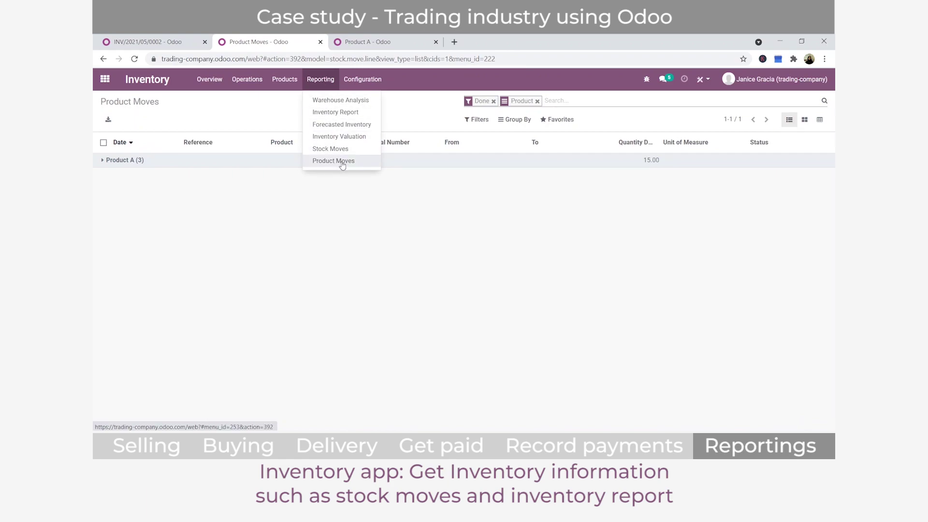
click(493, 101)
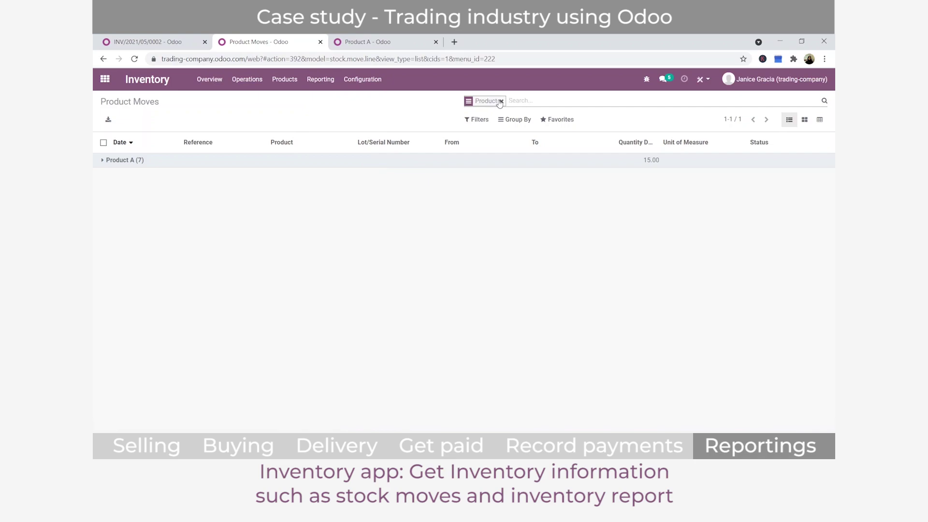
click(502, 101)
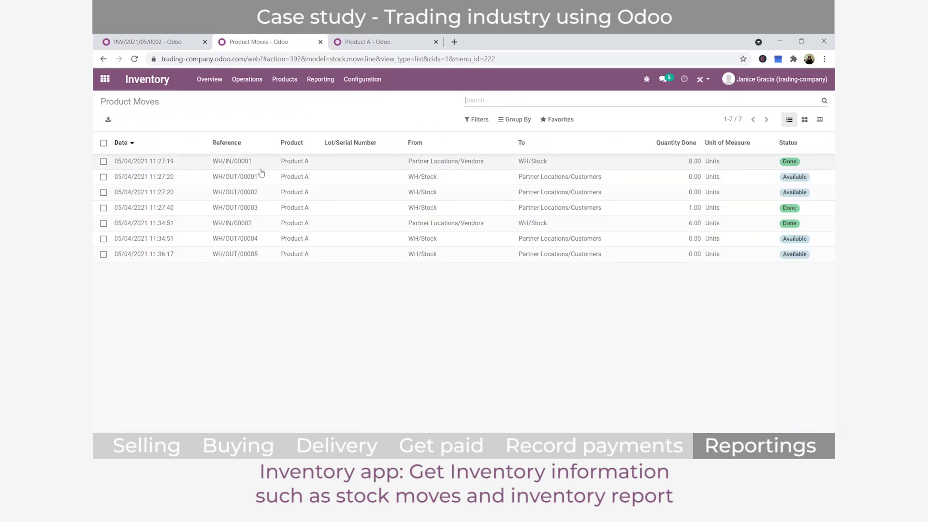
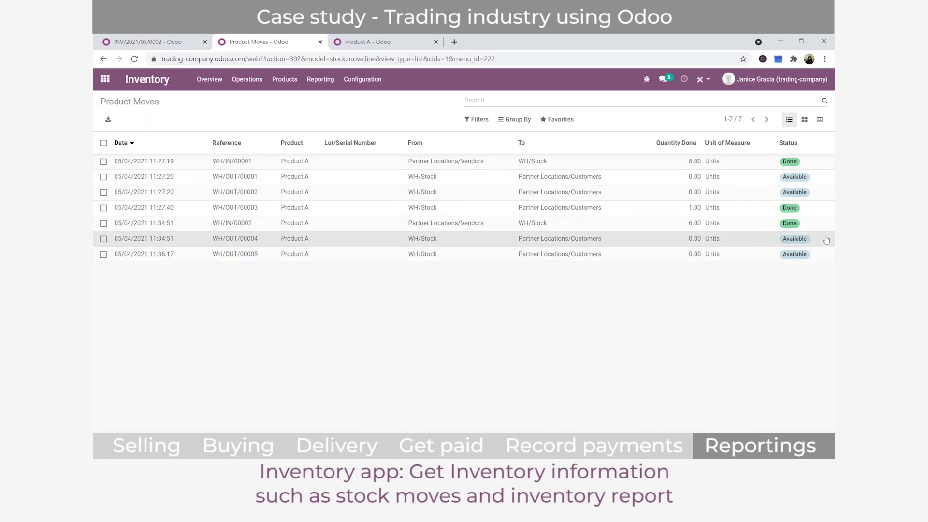
View the WH/OUT/00004 product move and return to the Product Moves list
click(786, 237)
click(142, 101)
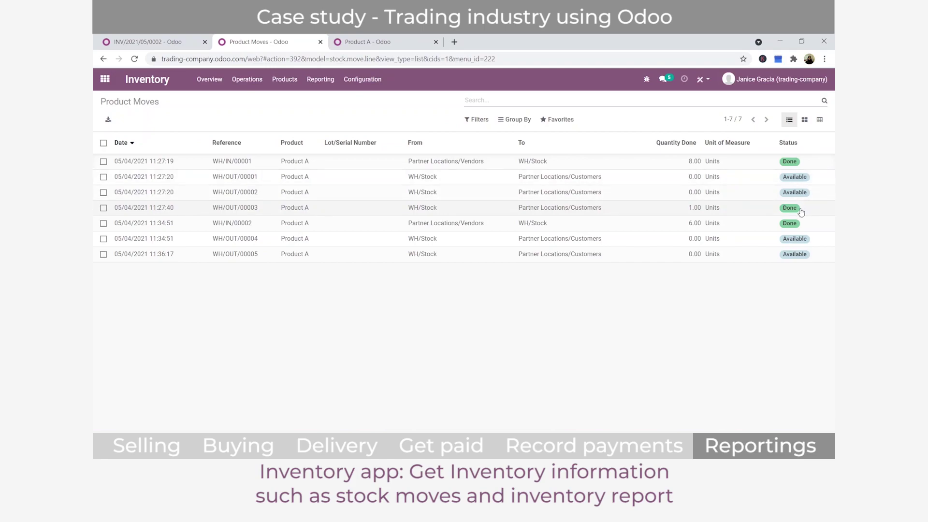
Open the Stock Moves report and expand its Partner Locations/Vendors and WH/Stock groups
click(320, 79)
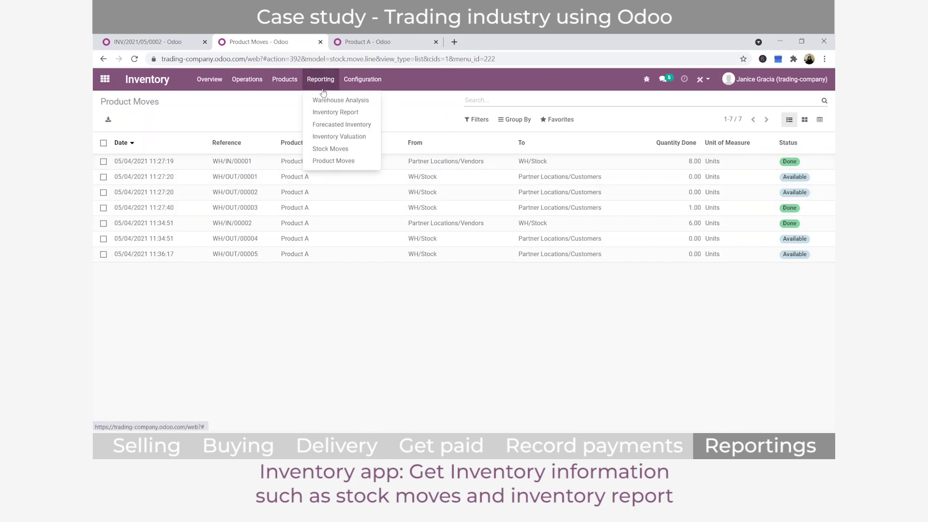
click(334, 152)
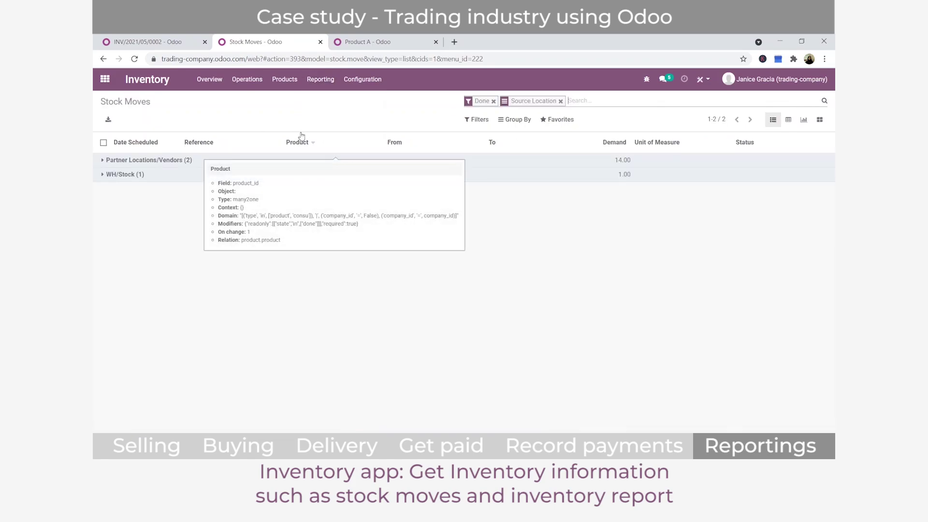
click(287, 161)
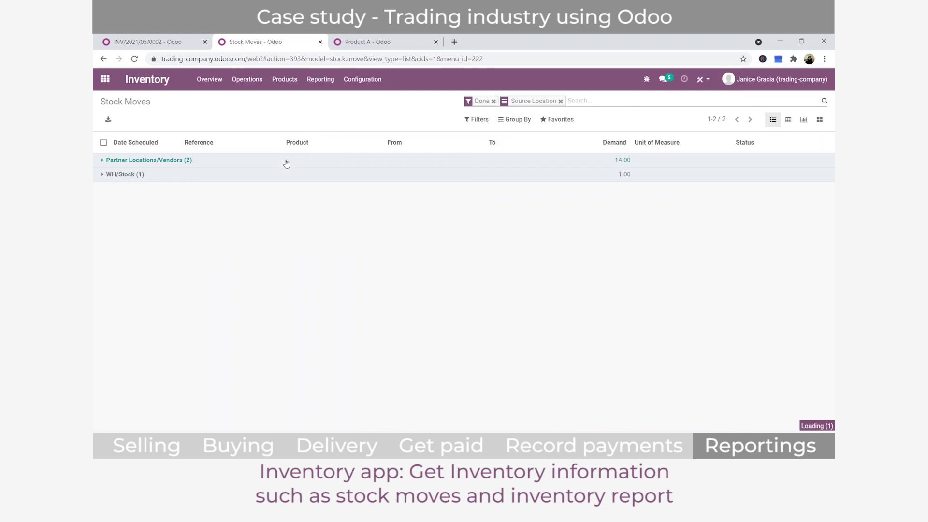
click(290, 209)
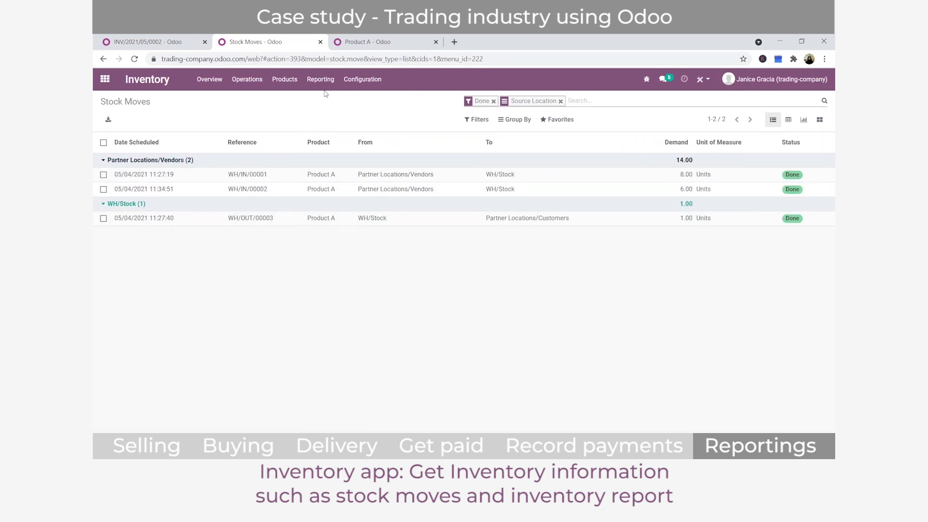
Open the Inventory Report and expand Product A down to its WH/Stock line
click(321, 80)
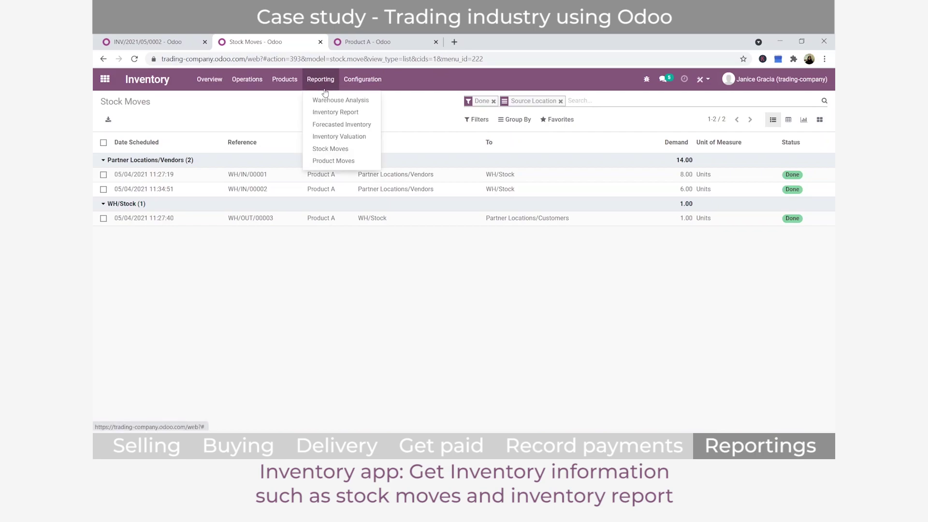
click(345, 112)
click(340, 164)
click(385, 178)
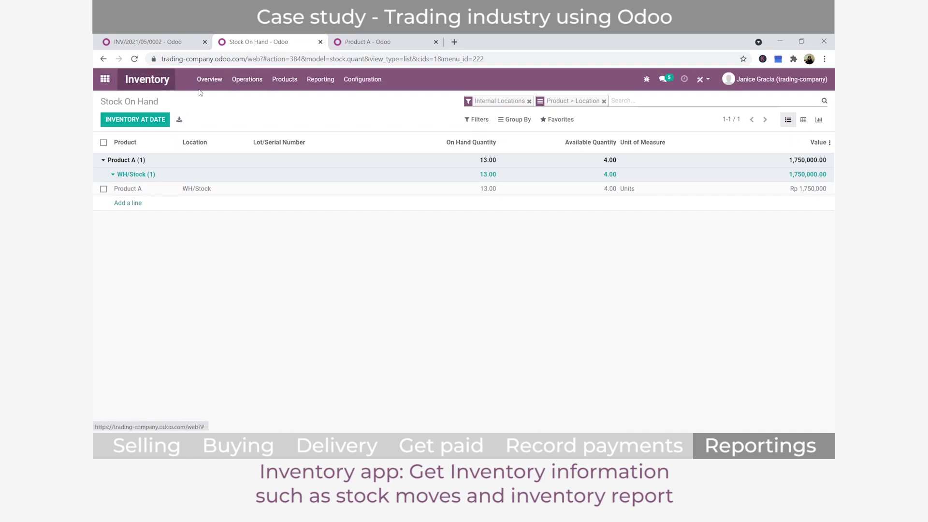
Open the journal entries in the Accounting app and remove the Miscellaneous filter
click(106, 79)
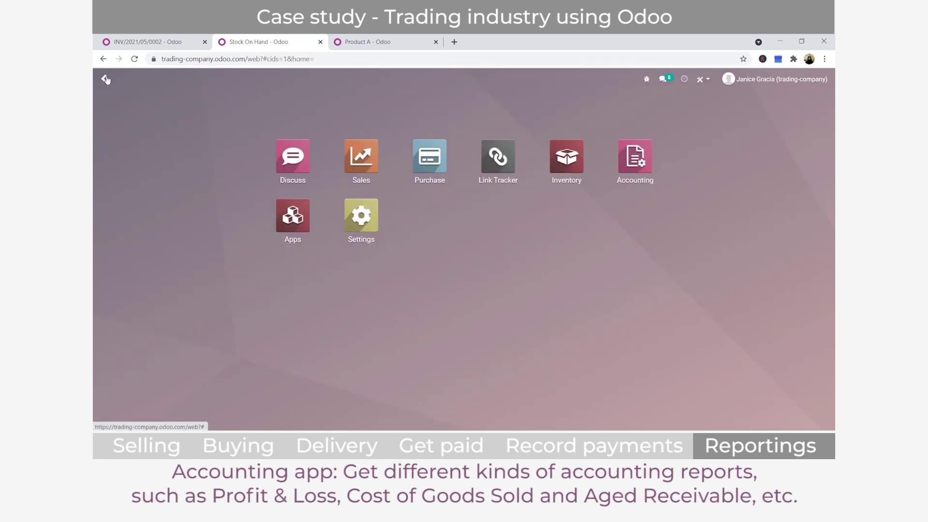
click(650, 164)
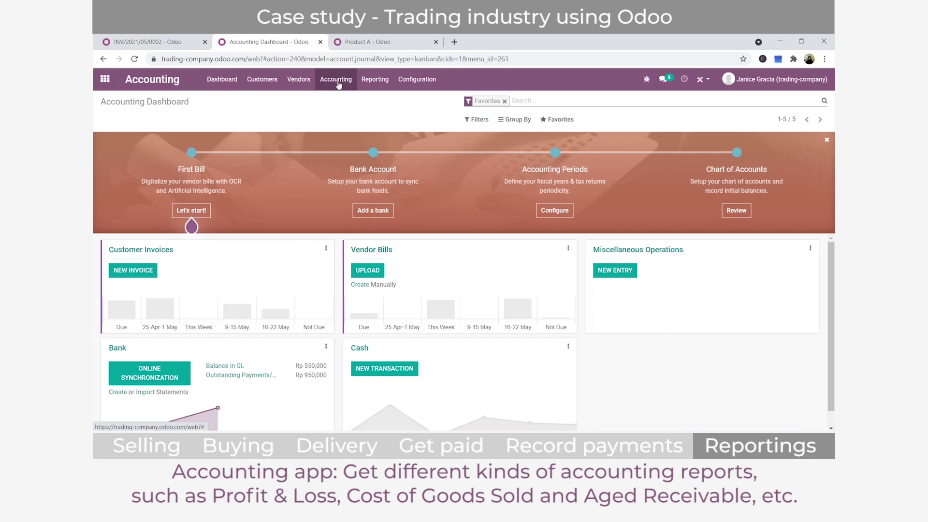
click(338, 85)
click(358, 115)
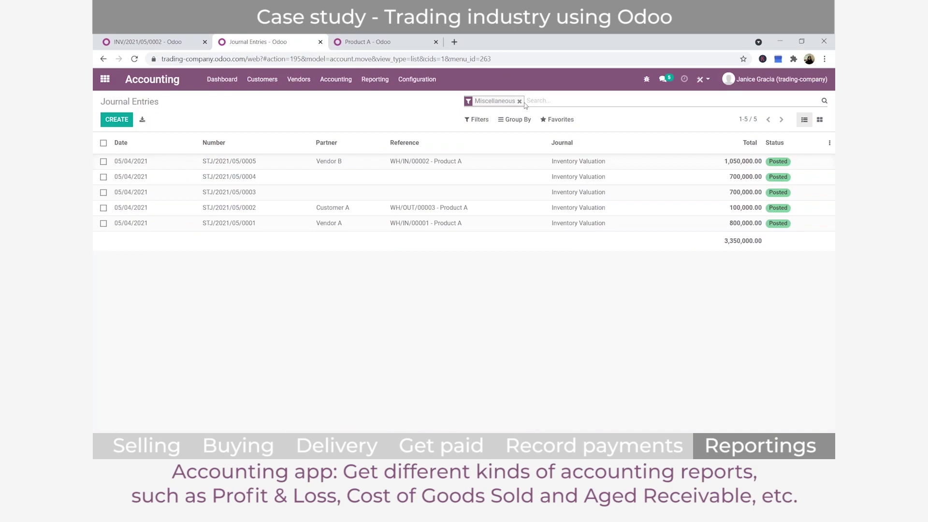
click(519, 101)
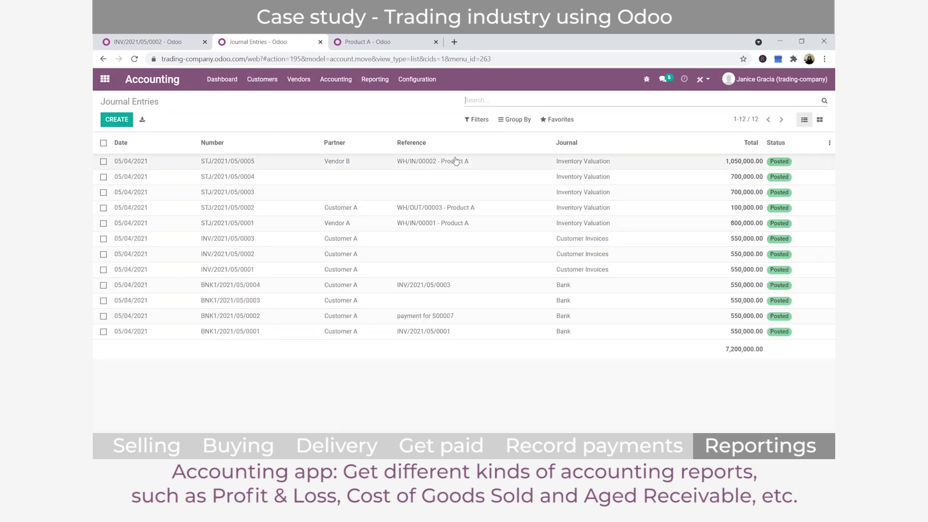
View the journal items of Vendor B's inventory valuation entry and of Customer A's latest invoice, returning to the journal entries list
click(489, 164)
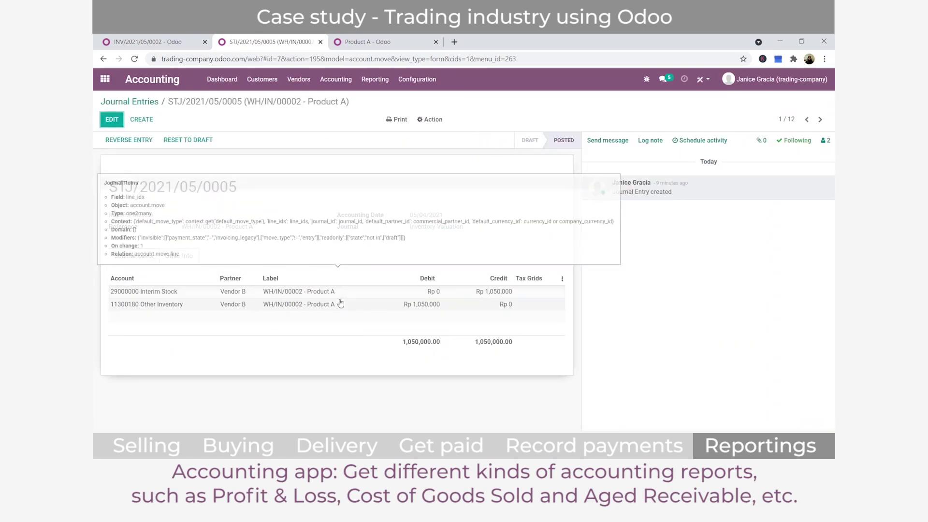
click(157, 104)
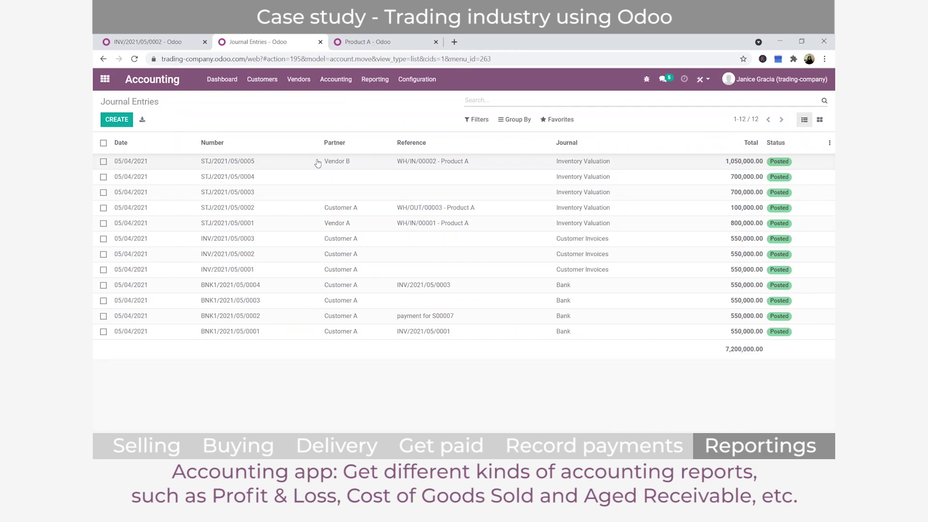
click(275, 244)
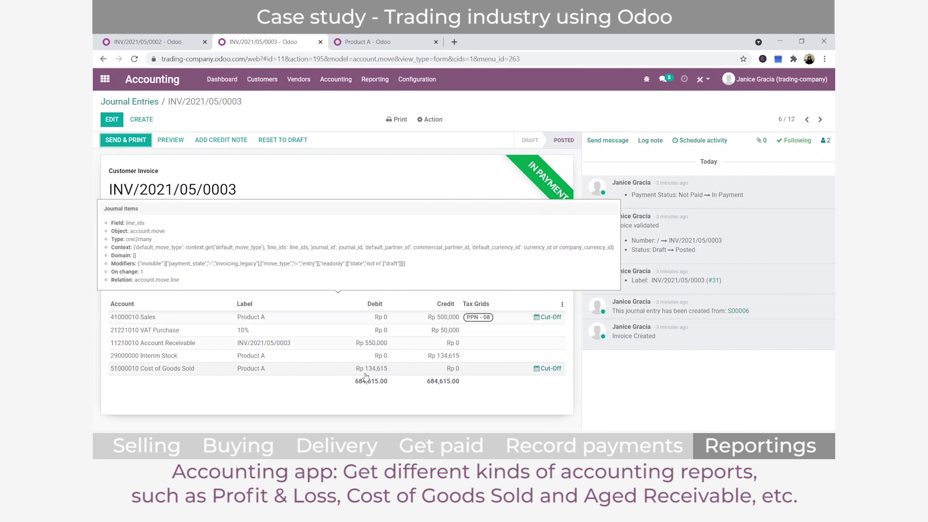
click(145, 103)
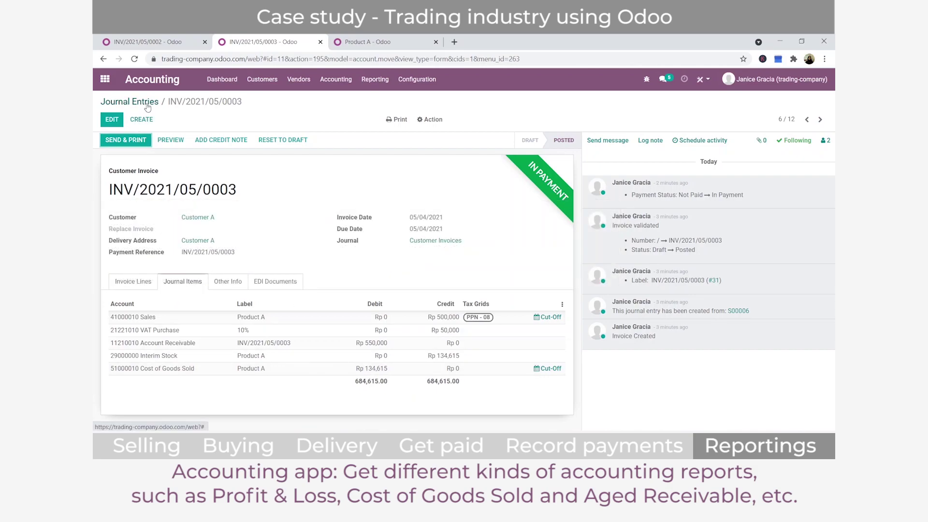
Open the Balance Sheet and expand Bank and Cash Accounts, Receivables, Current Assets and Current Liabilities to examine their accounts
click(376, 80)
click(396, 123)
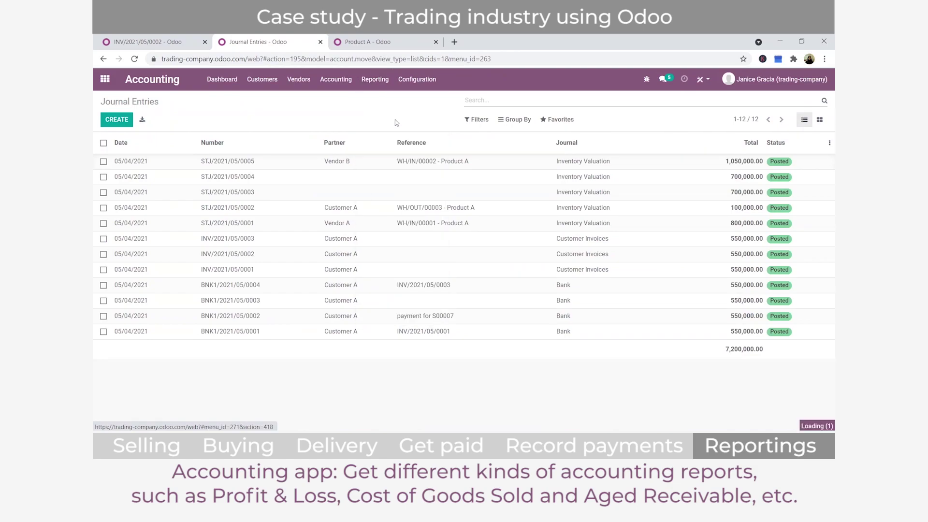
click(103, 209)
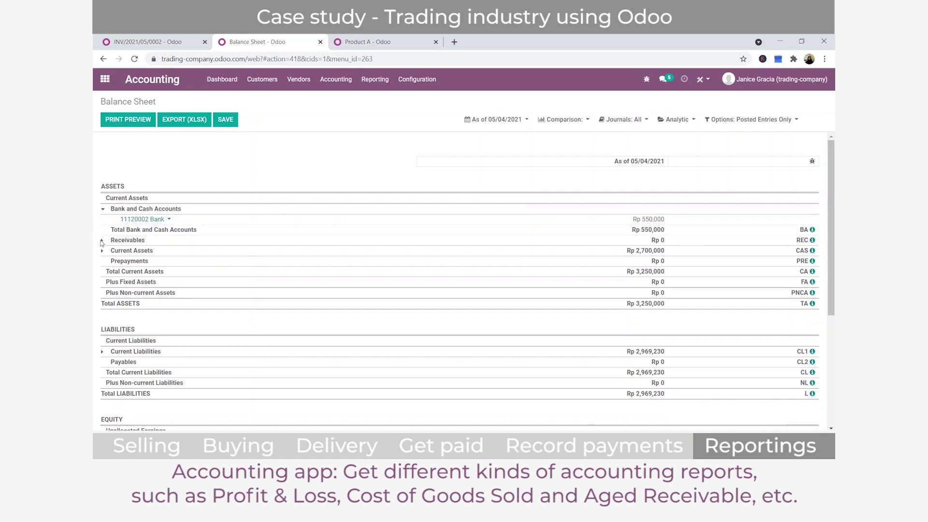
click(103, 240)
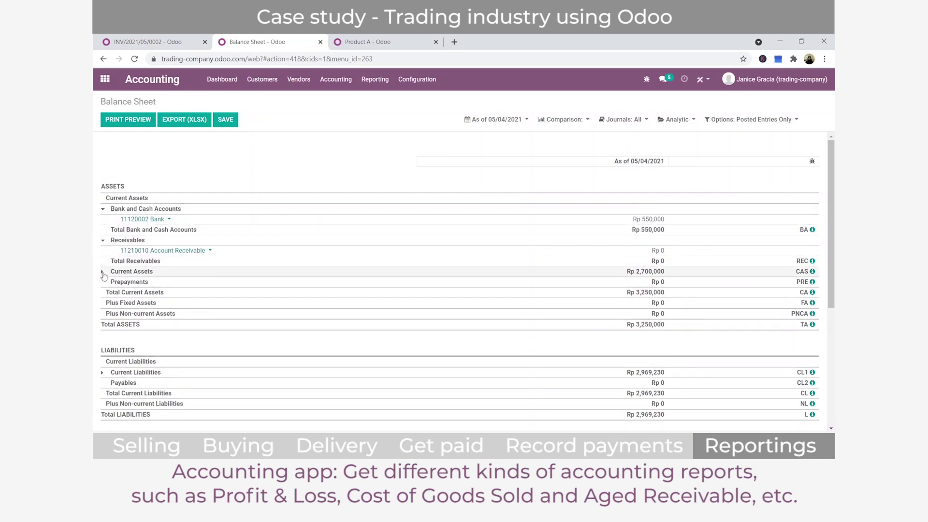
click(103, 272)
scroll(101, 266, down, 3)
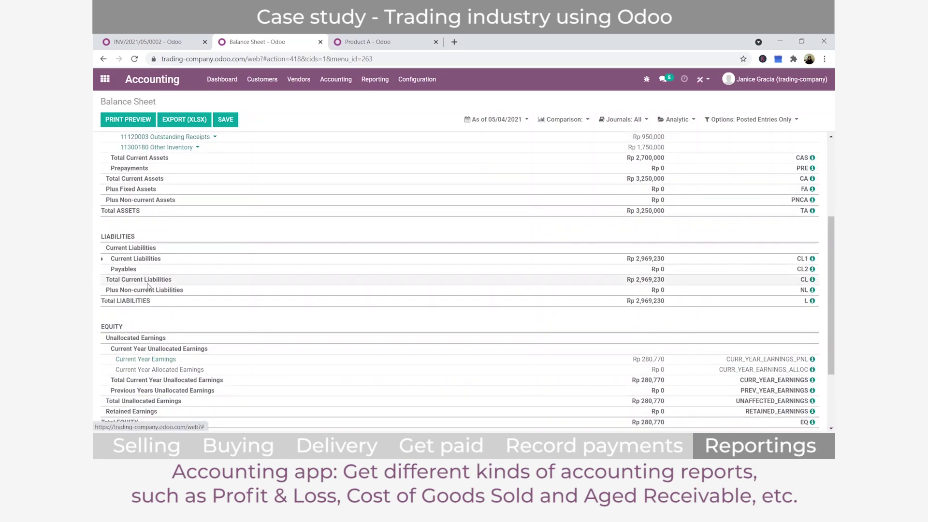
click(102, 258)
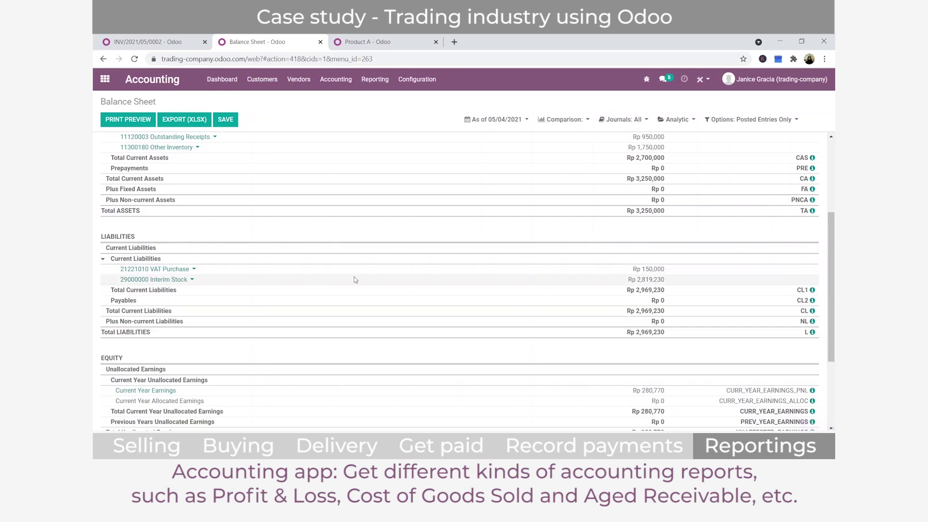
scroll(357, 279, up, 3)
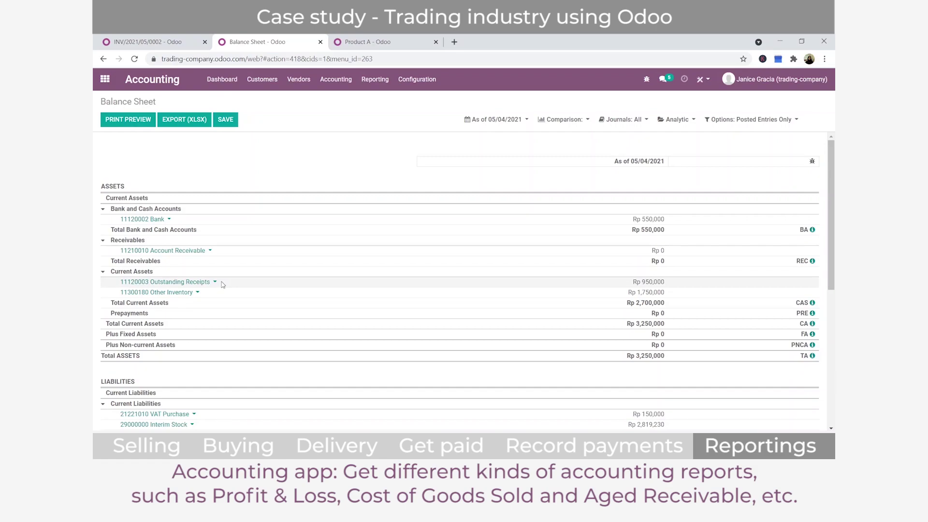
Open the Profit and Loss report and expand its Operating Income and Cost of Revenue lines
click(376, 80)
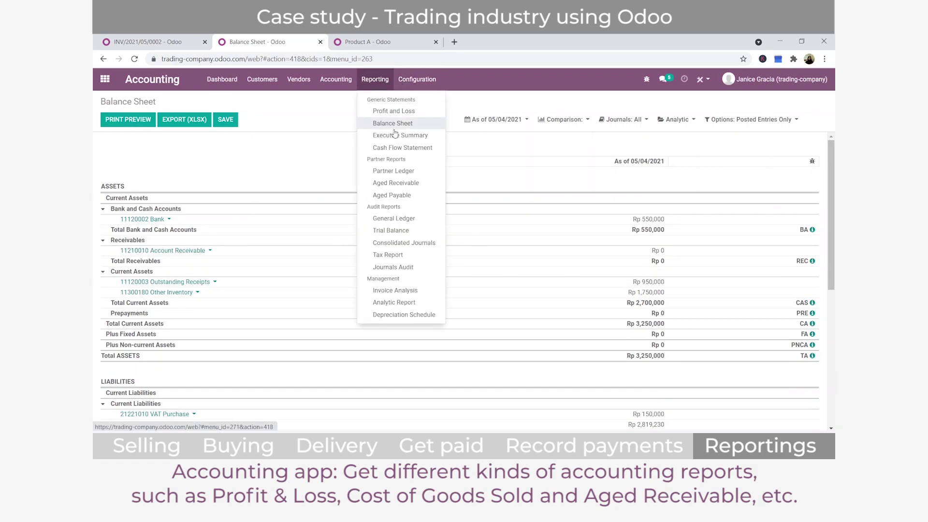
click(393, 111)
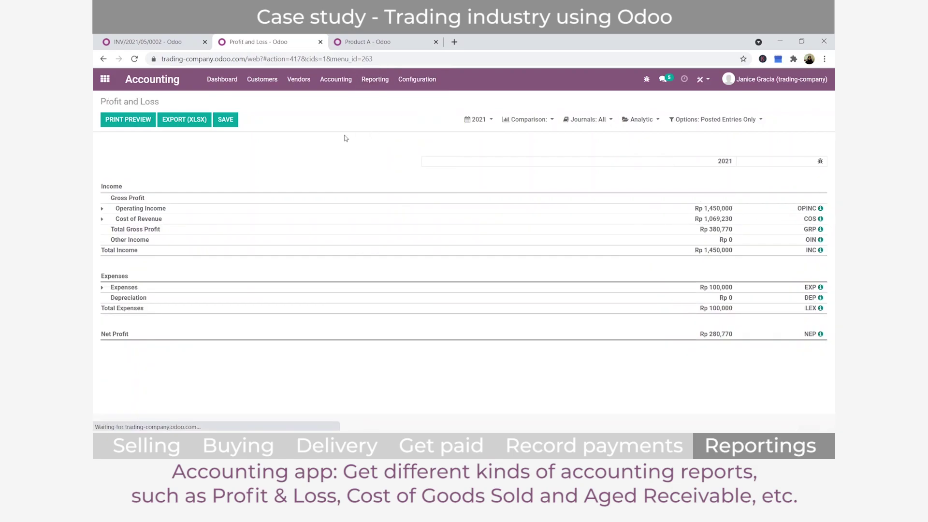
click(102, 209)
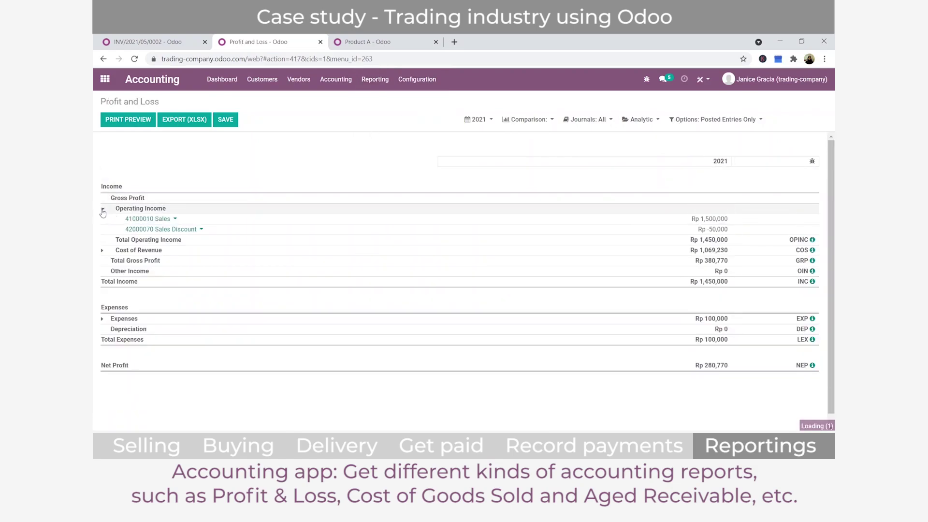
click(109, 250)
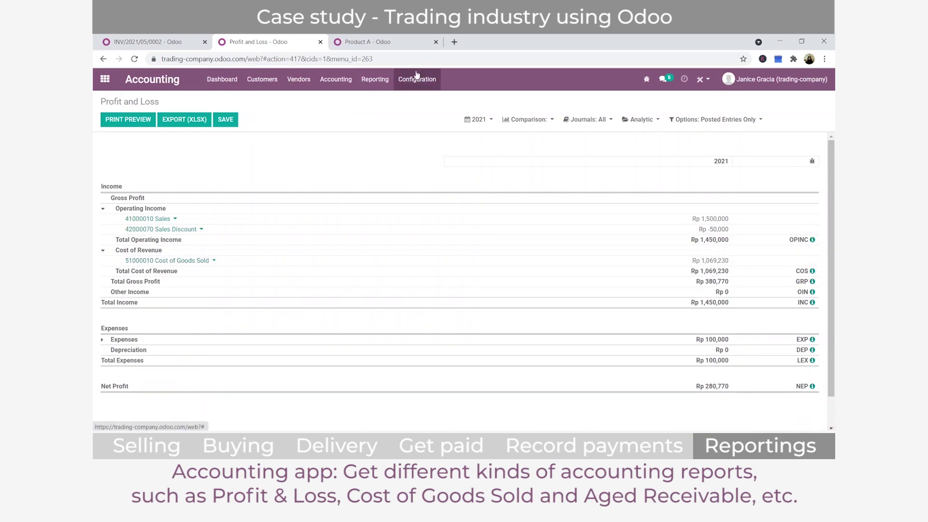
View the Aged Receivable report, and expand Customer A's entries in the Partner Ledger
click(384, 82)
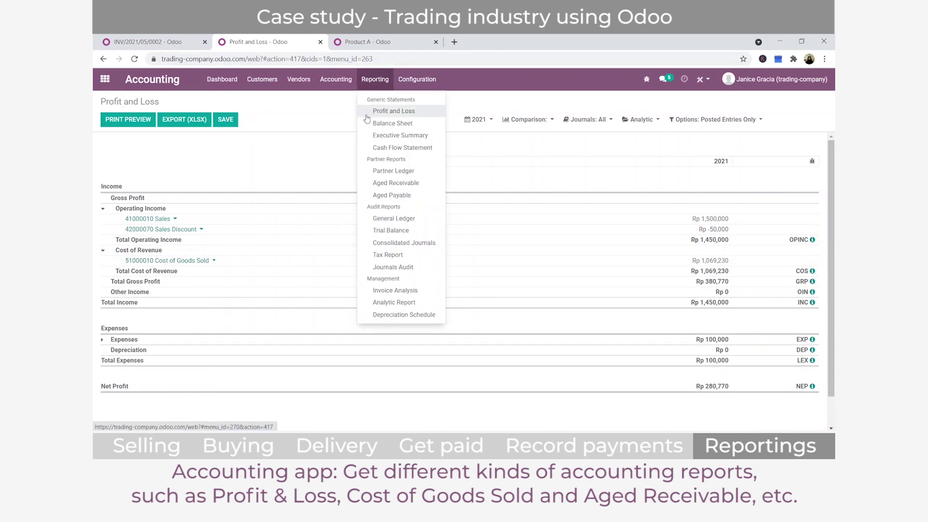
click(411, 182)
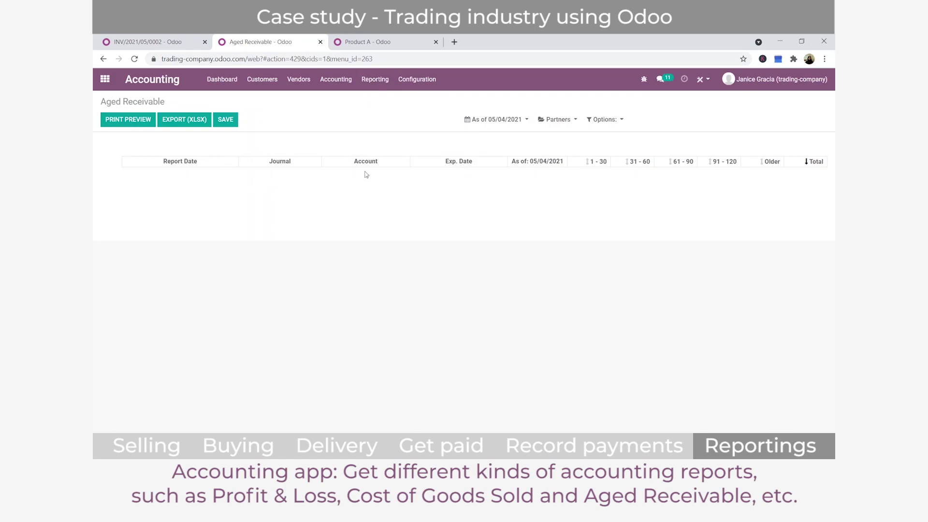
click(375, 79)
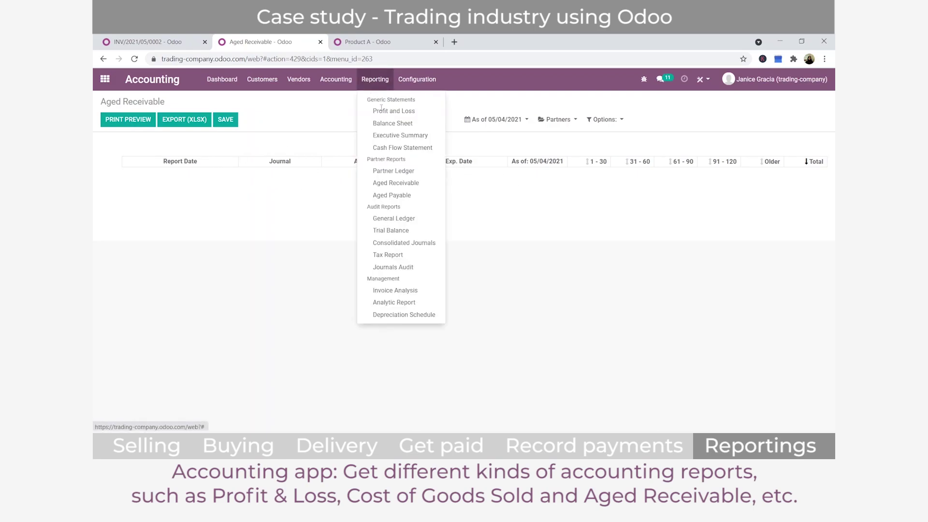
click(383, 172)
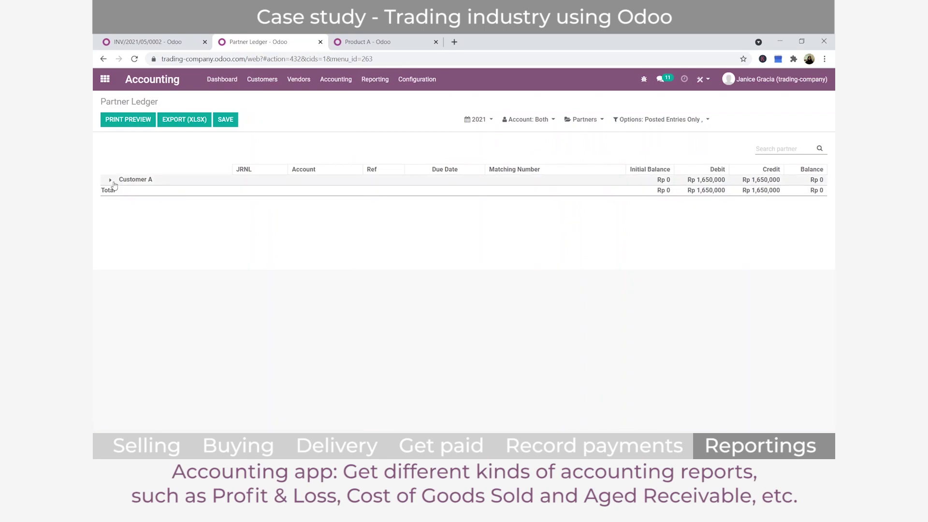
click(113, 182)
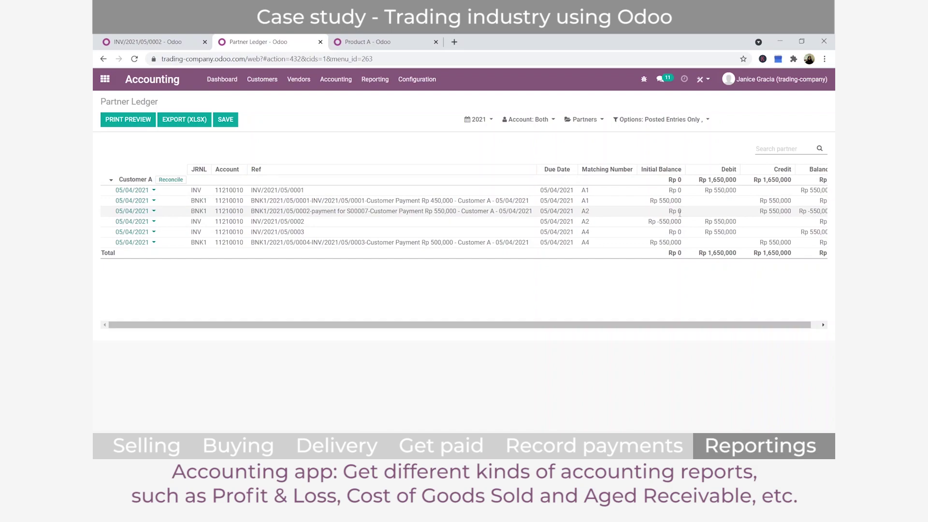
click(375, 79)
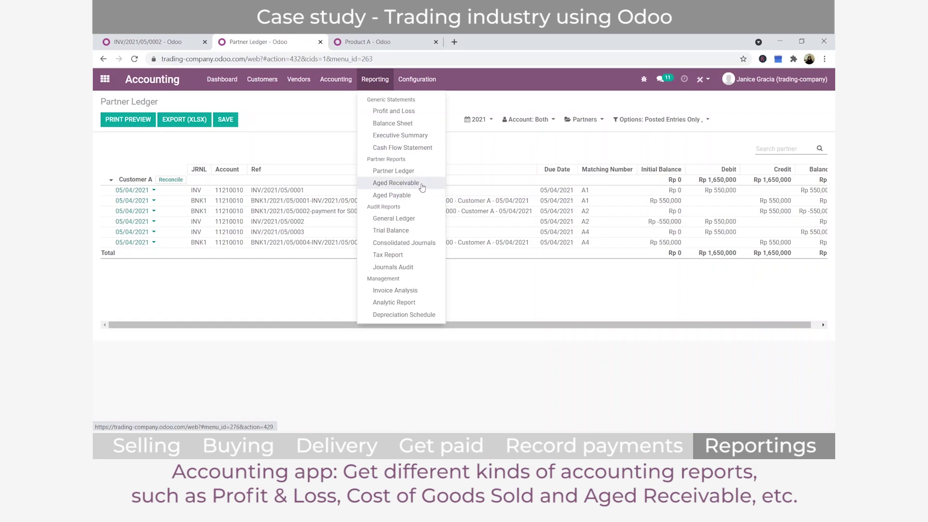
click(303, 116)
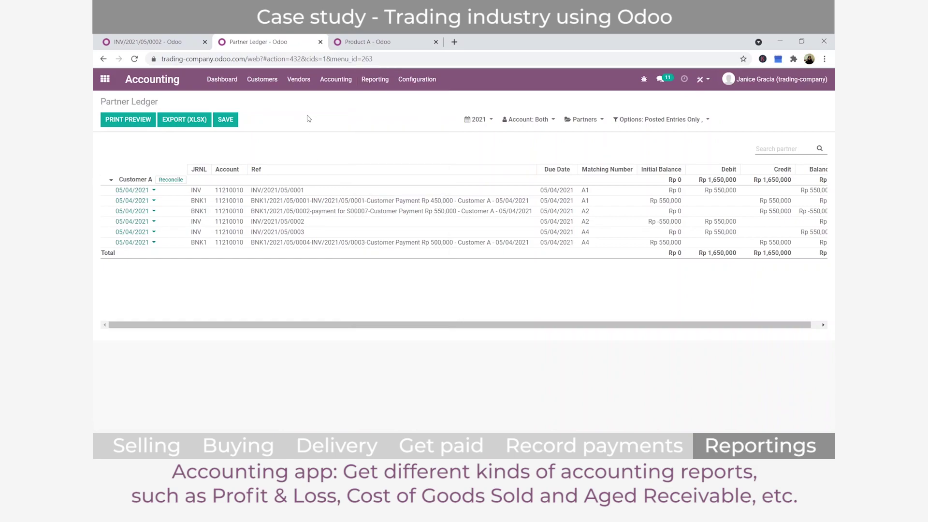
Open the quotations list in the Sales app
click(105, 79)
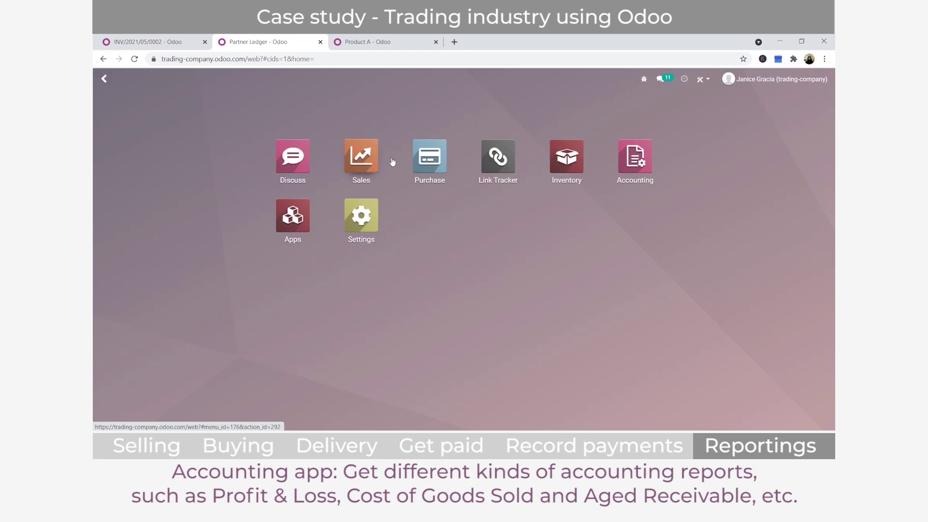
click(369, 166)
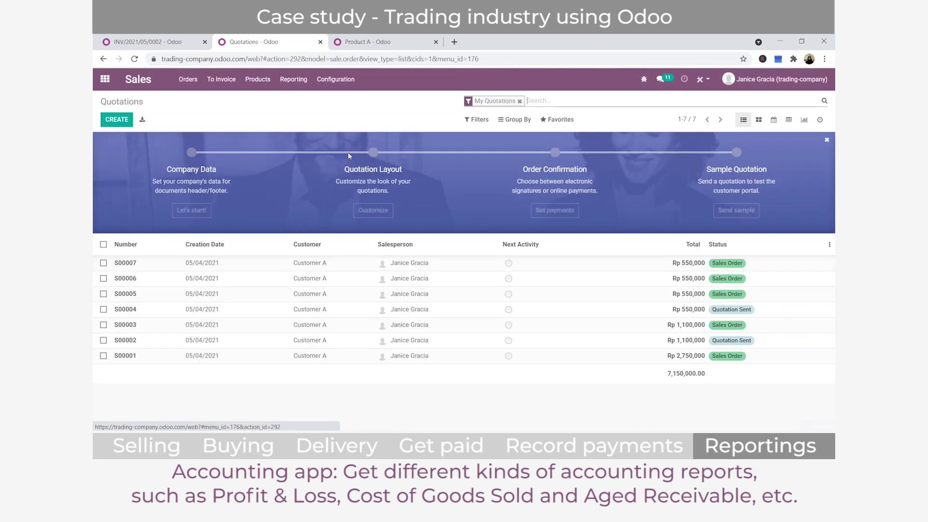
Open the Purchase Analysis report in the Purchase app, show it as a pivot table and list its available measures
click(302, 85)
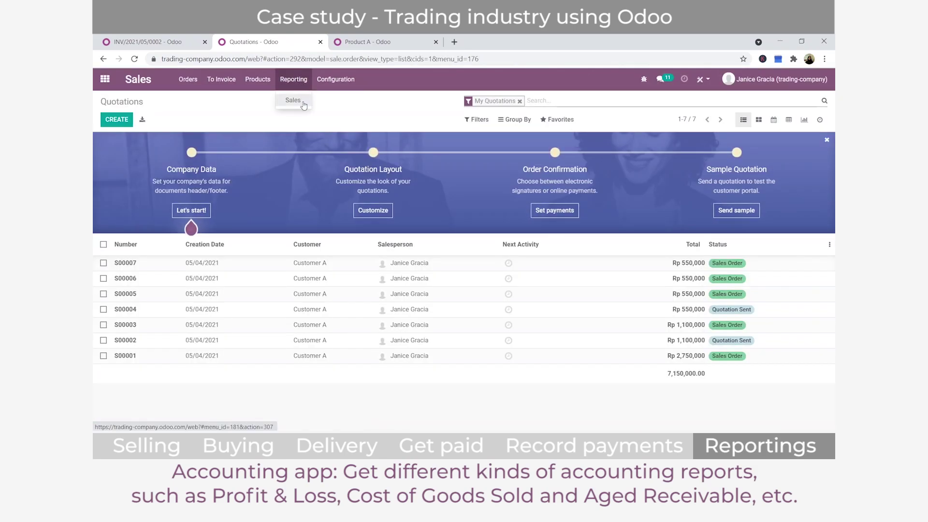
click(105, 79)
click(430, 159)
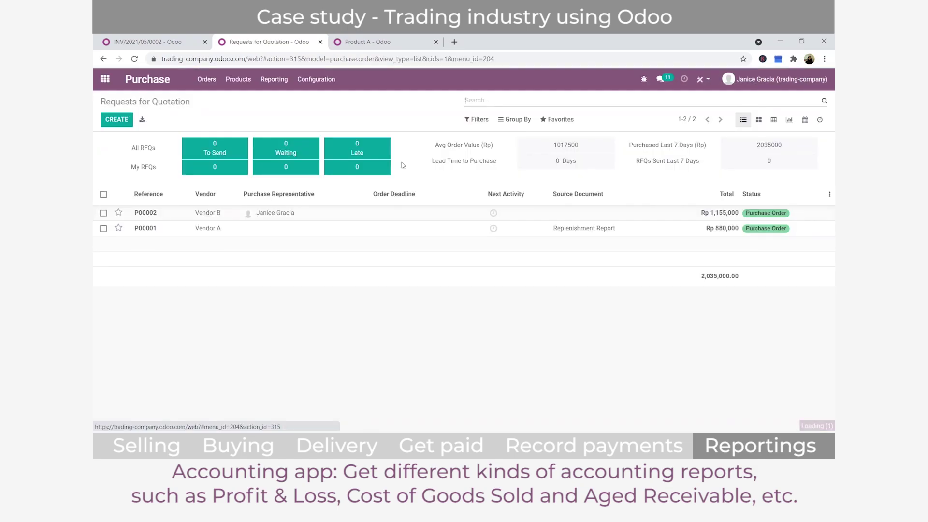
click(276, 88)
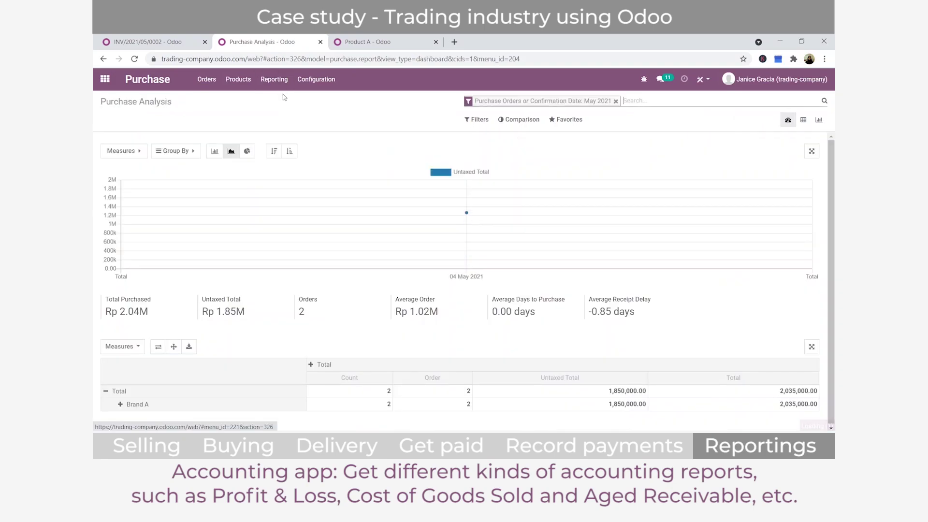
click(802, 124)
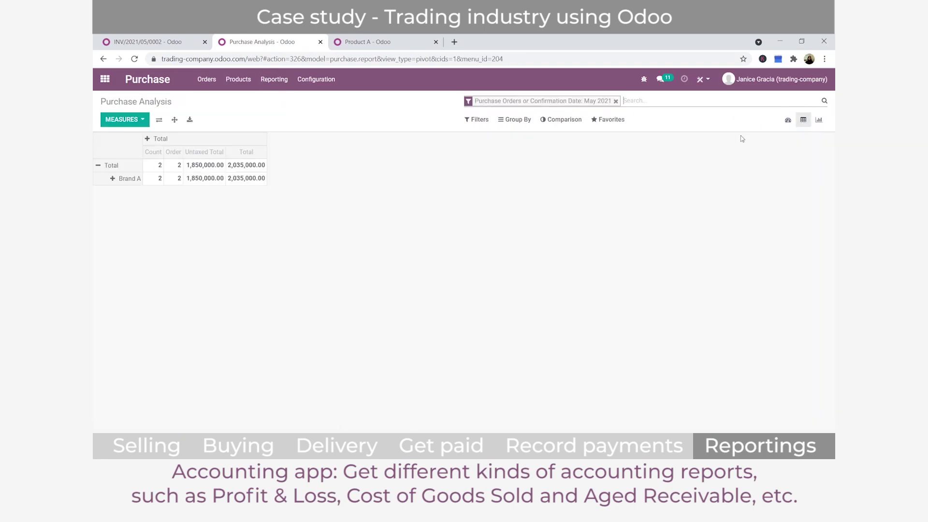
click(140, 121)
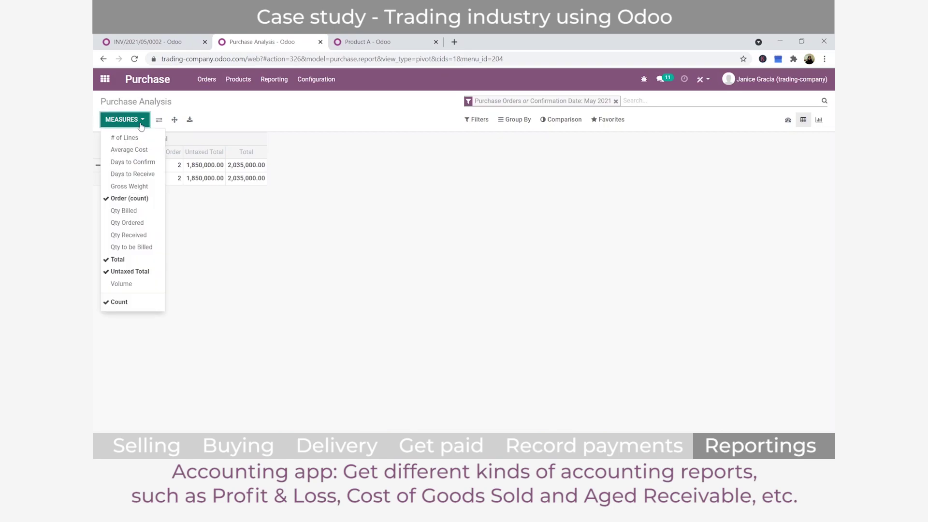
Open the Brand A product category in the Inventory app to examine its costing method, inventory valuation and account properties
click(105, 82)
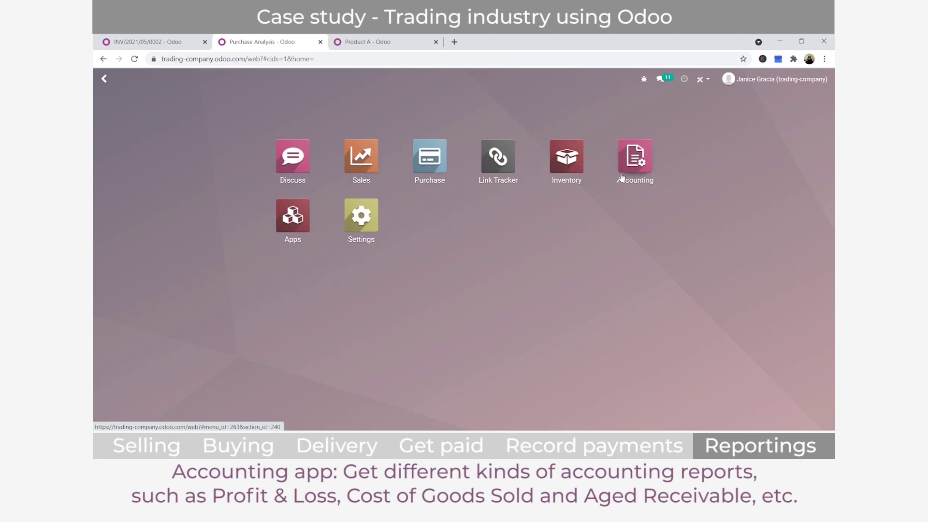
click(558, 170)
click(359, 80)
click(400, 159)
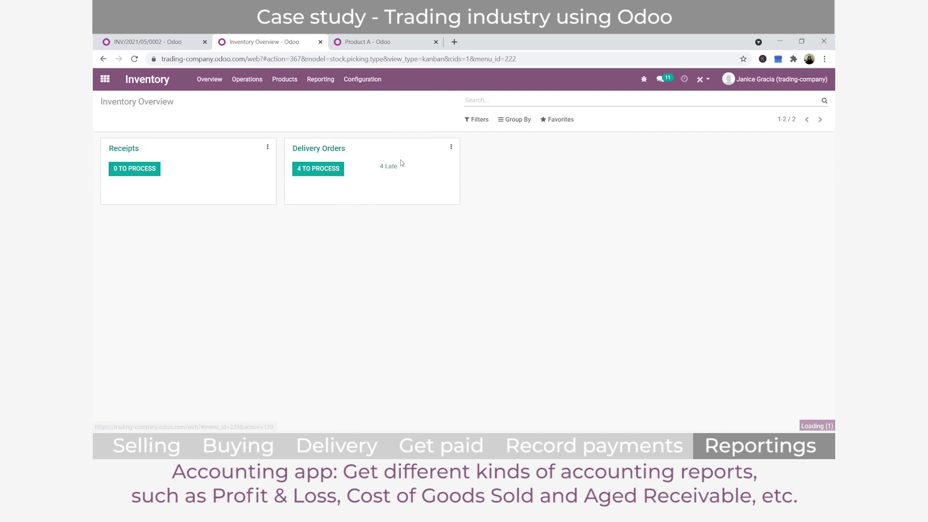
click(208, 161)
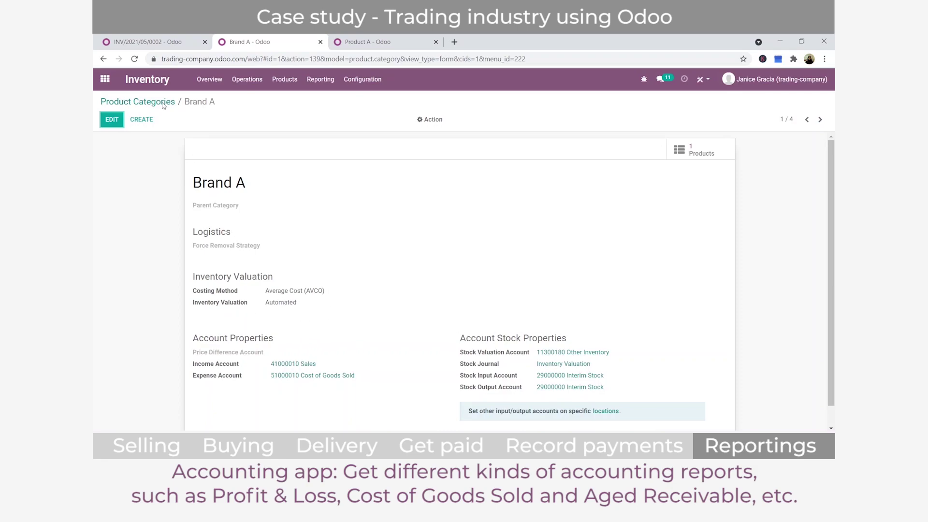
View the Stock Moves report and the Product Moves report in the Inventory app
click(105, 79)
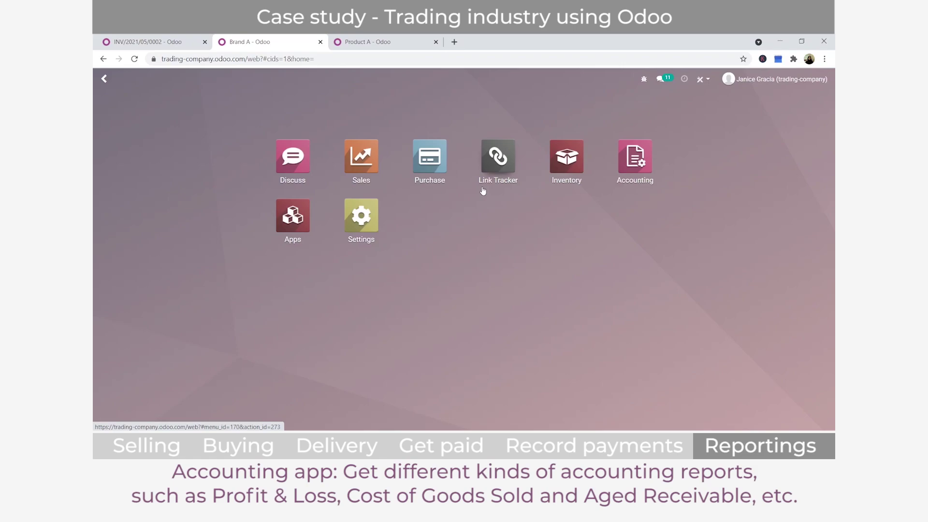
click(566, 157)
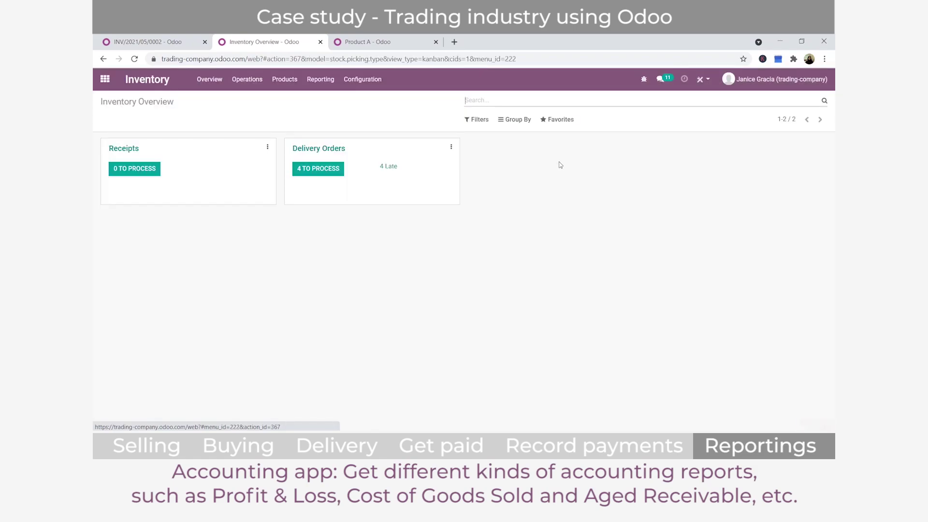
click(325, 86)
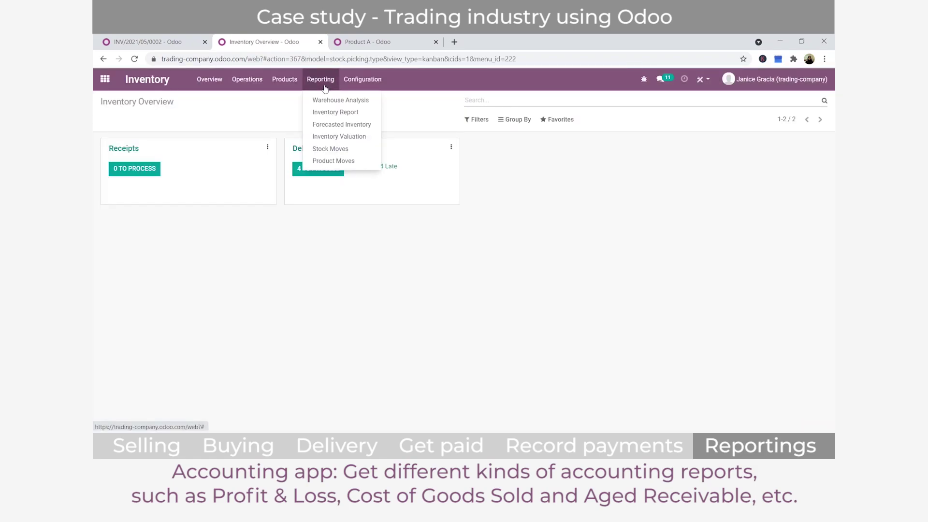
click(355, 154)
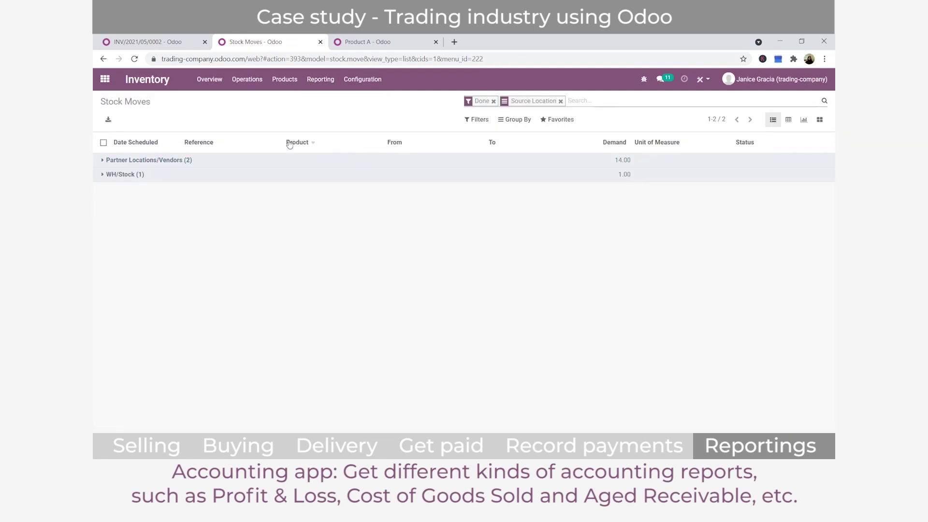
click(332, 86)
click(333, 160)
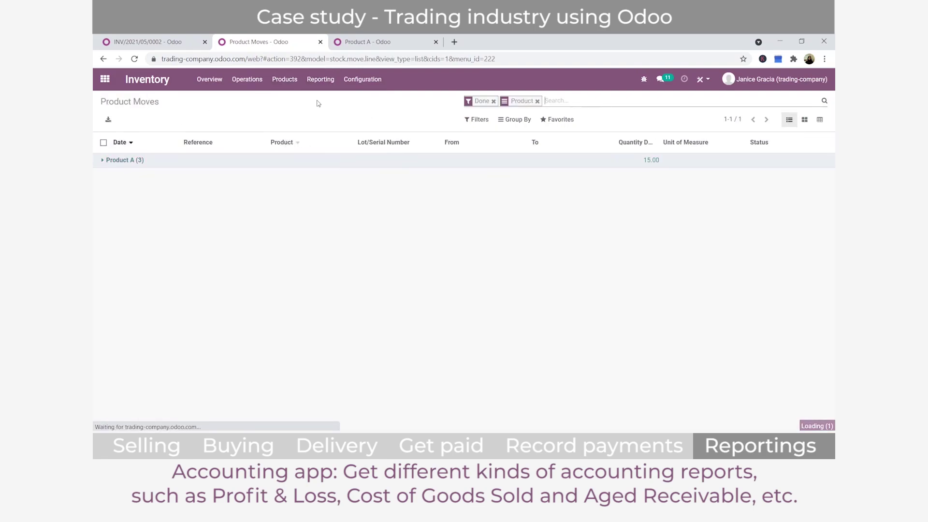
Open the Inventory Valuation report, expand Product A to examine its valuation entries, and return to the apps overview
click(320, 79)
click(348, 136)
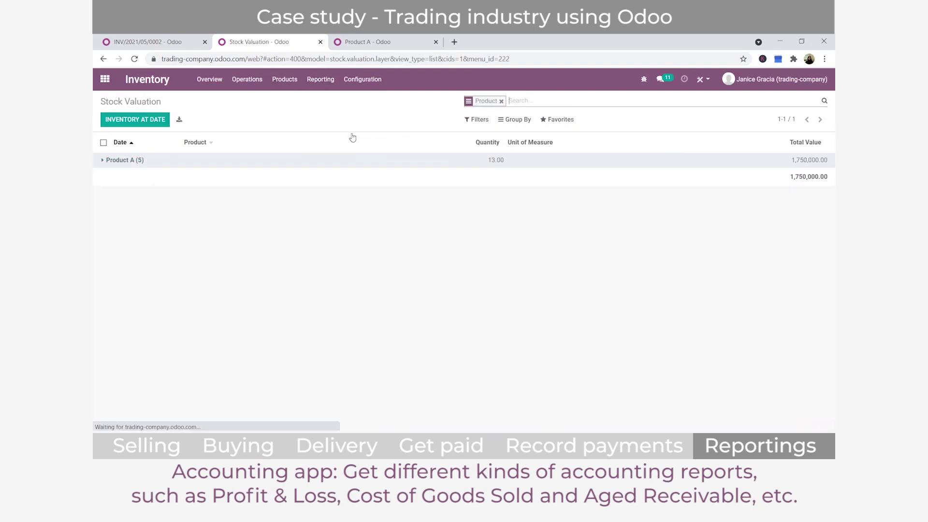
click(135, 162)
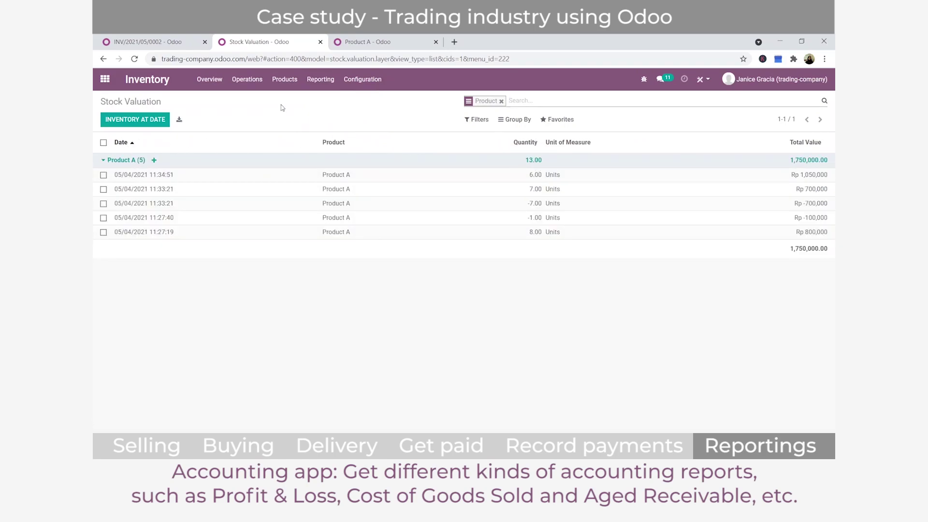
click(103, 84)
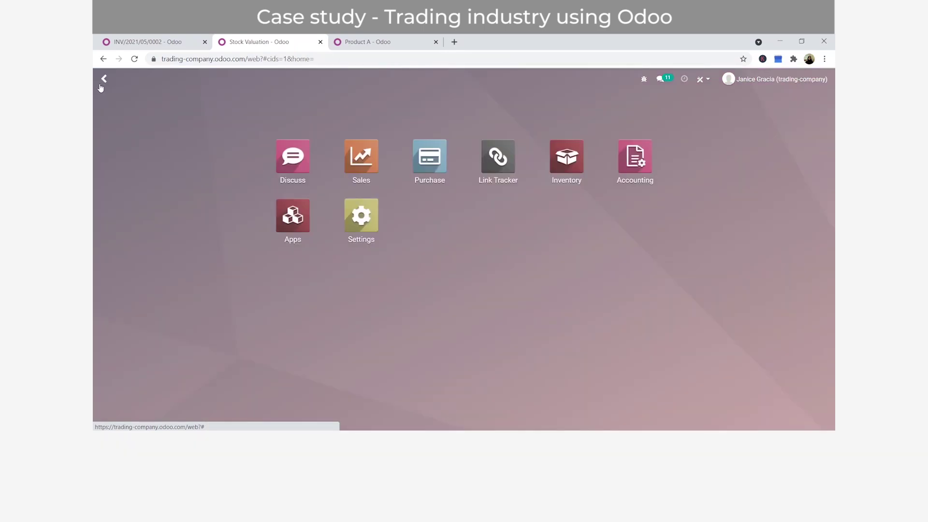